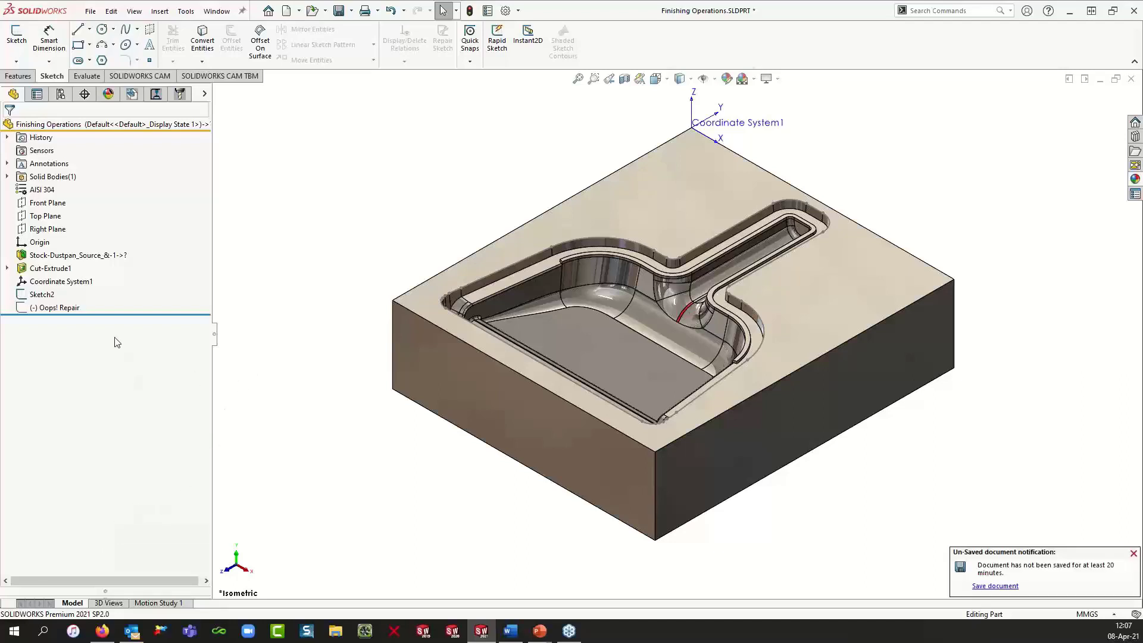
Step: Switch from the feature tree to the SOLIDWORKS CAM NC Manager and its command set
{"action": "left_click", "coordinate": [84, 283]}
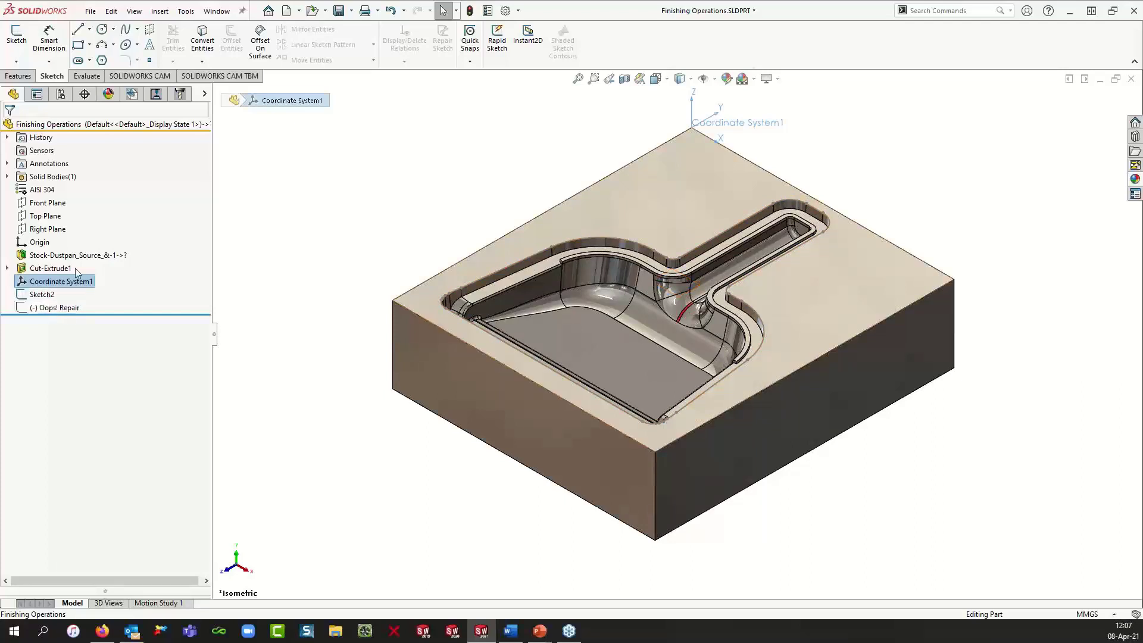
{"action": "left_click", "coordinate": [135, 93]}
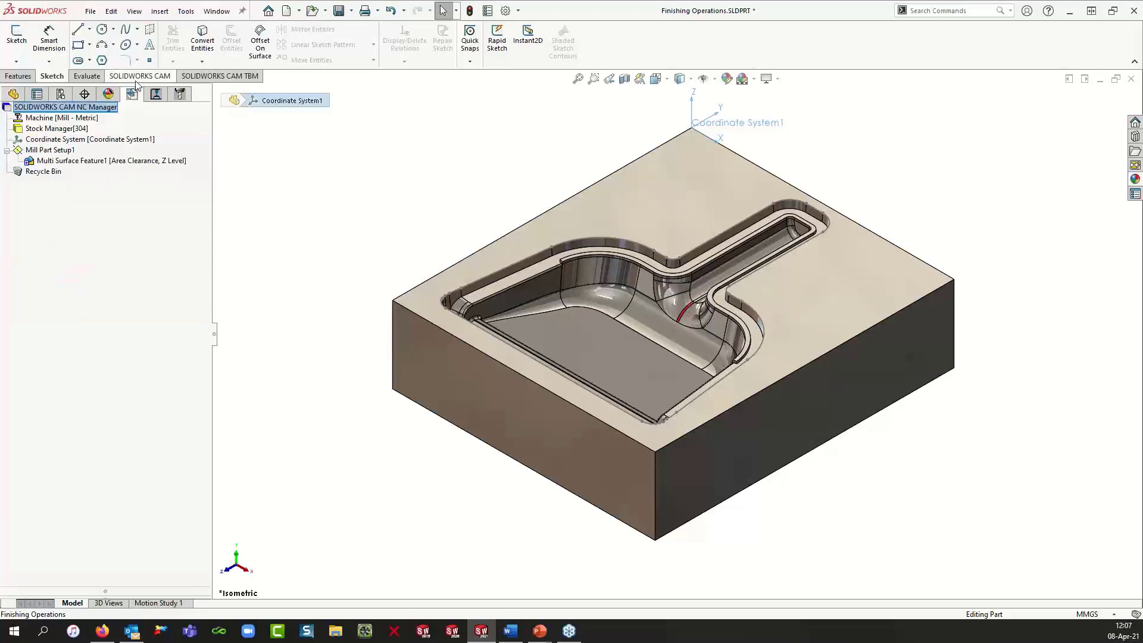
{"action": "left_click", "coordinate": [136, 76]}
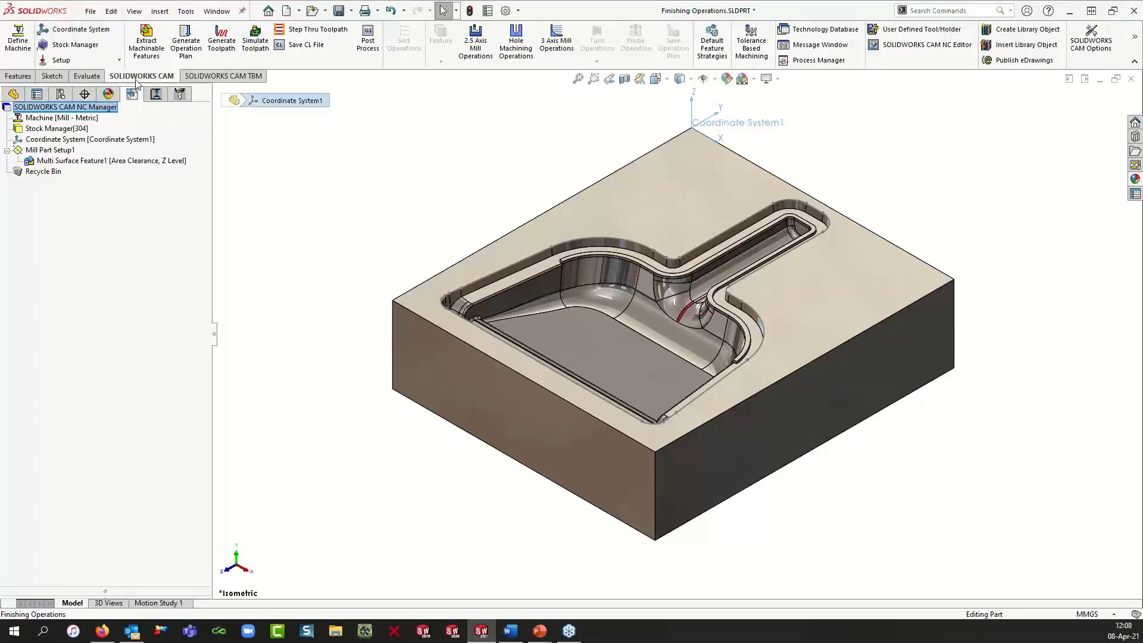
Step: Open the Mill - Metric machine definition, review its Setup settings, and cancel the dialog
{"action": "right_click", "coordinate": [91, 121]}
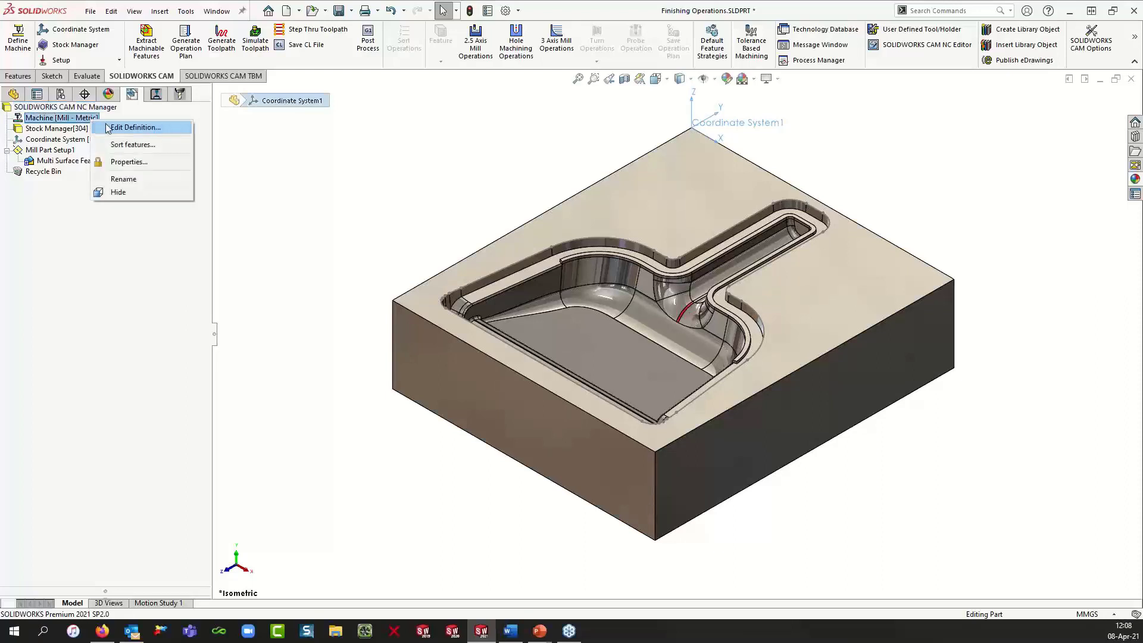
{"action": "left_click", "coordinate": [106, 126]}
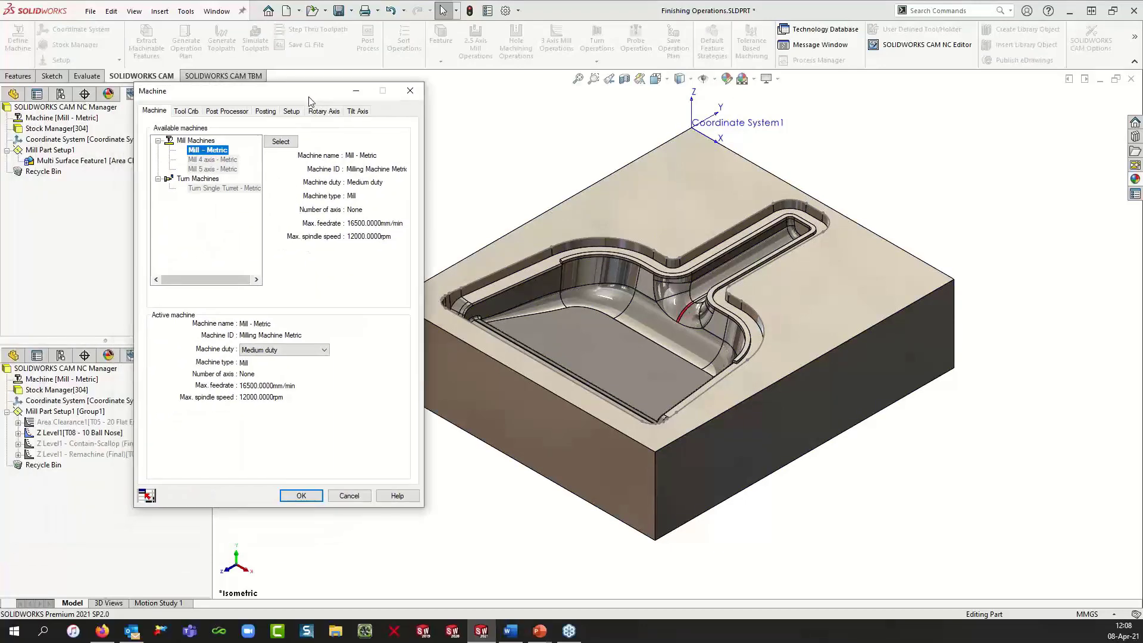
{"action": "left_click", "coordinate": [292, 111]}
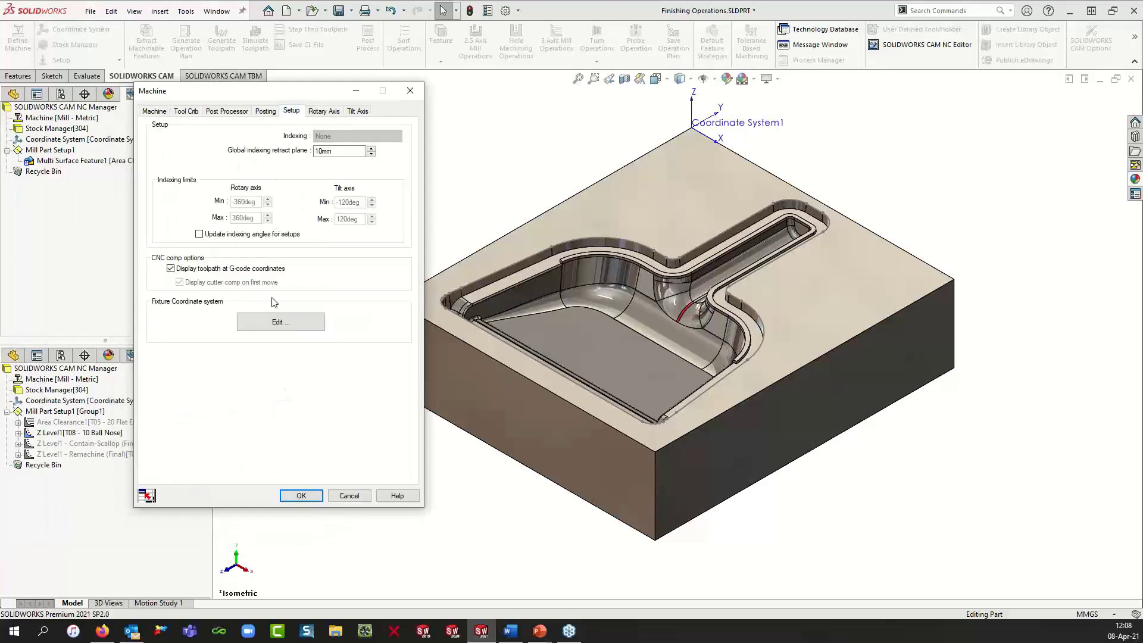
{"action": "left_click", "coordinate": [226, 332]}
{"action": "left_click", "coordinate": [346, 495]}
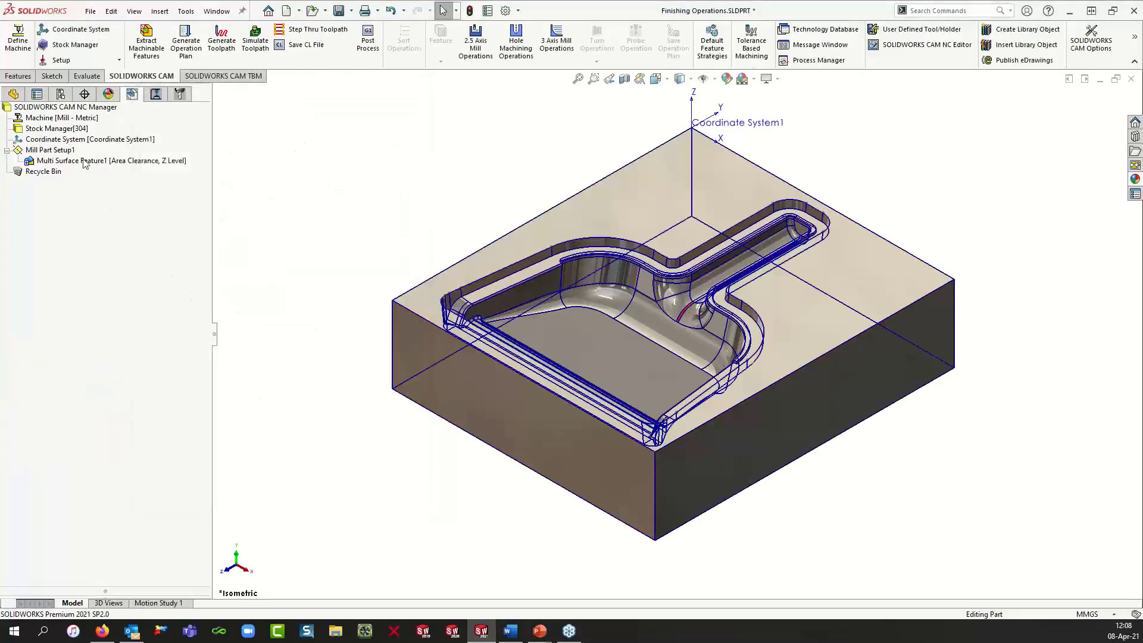
Step: Inspect the stock, Mill Part Setup1, its multi-surface feature and the Z Level1 toolpath in the CAM trees
{"action": "left_click", "coordinate": [67, 128]}
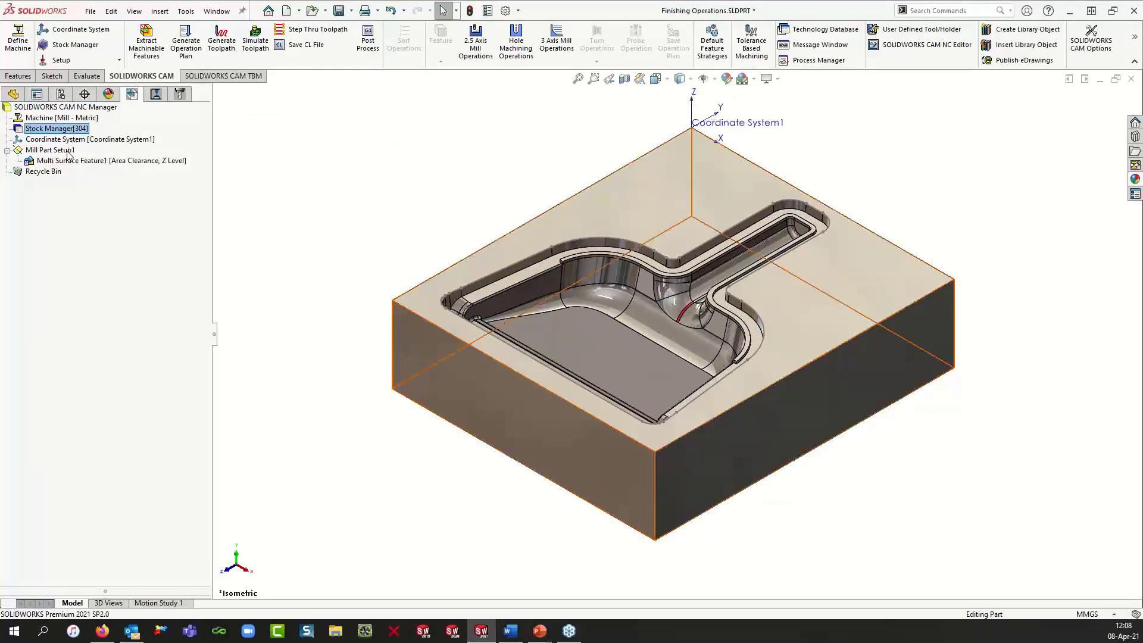
{"action": "left_click", "coordinate": [68, 151]}
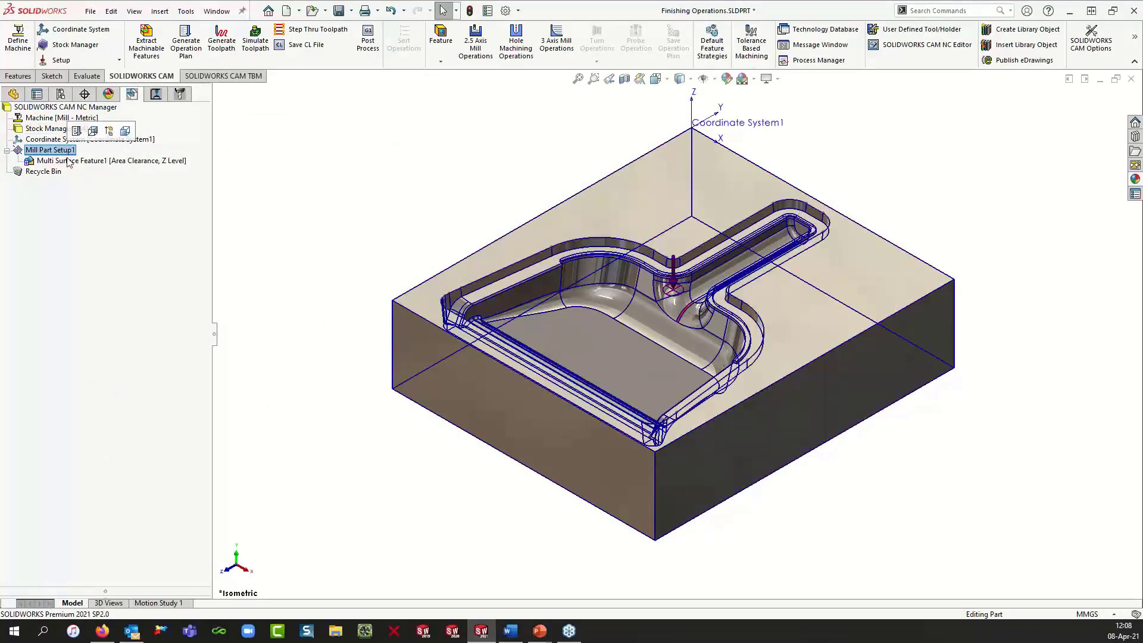
{"action": "left_click", "coordinate": [70, 161]}
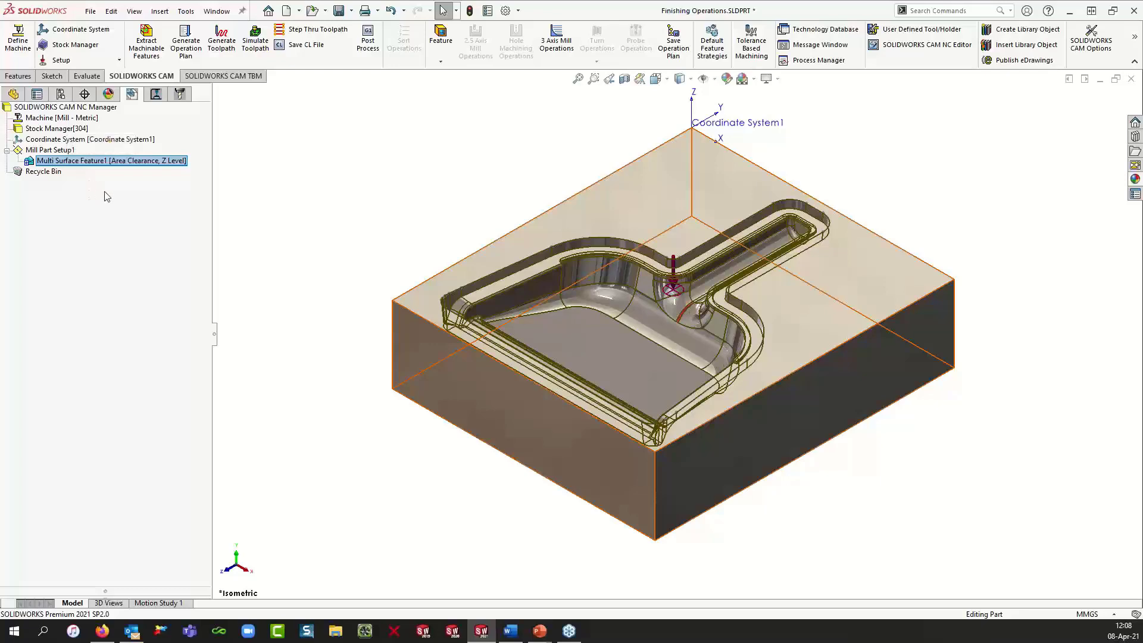
{"action": "left_click", "coordinate": [156, 94]}
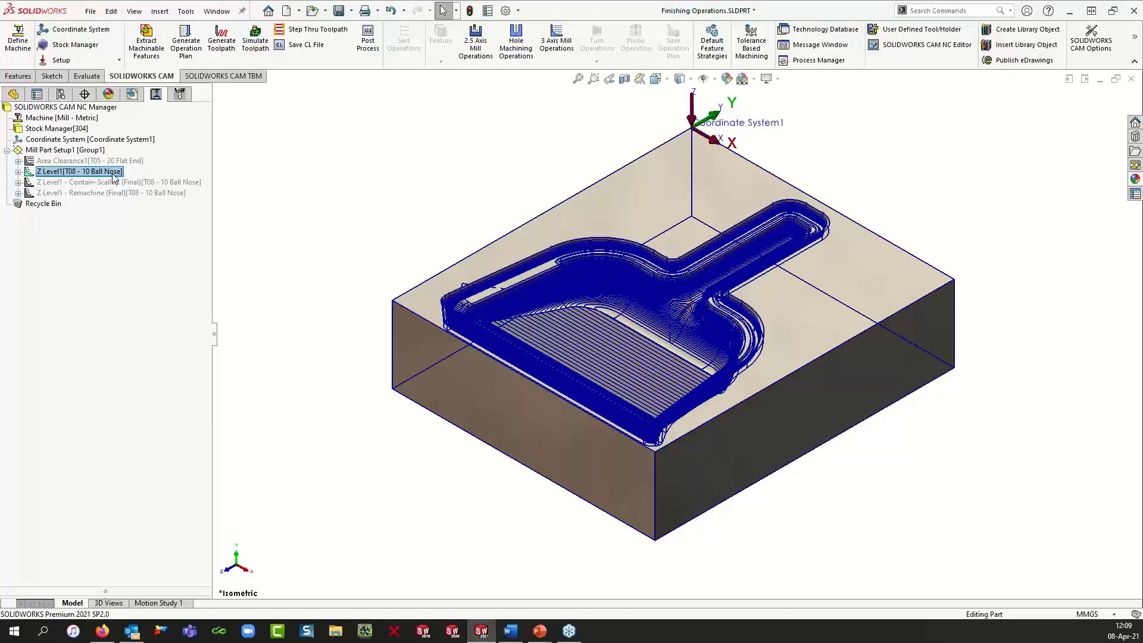
{"action": "left_click", "coordinate": [100, 162]}
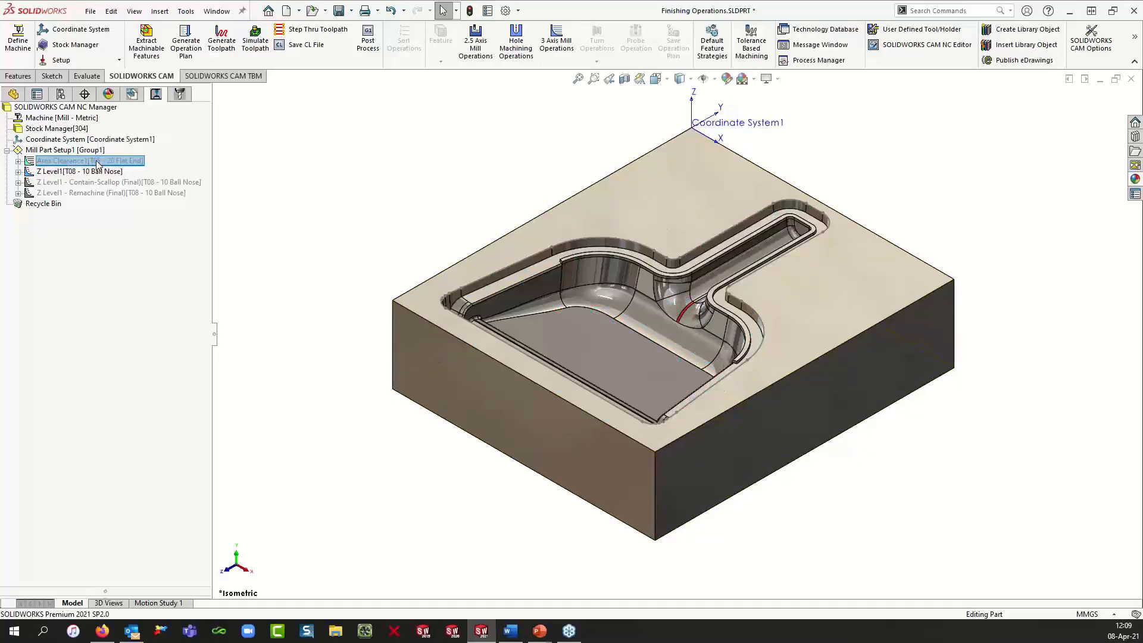
Step: Open the Z Level1 operation parameters, review its ball-nose tool and cut amount, and cancel
{"action": "right_click", "coordinate": [99, 163]}
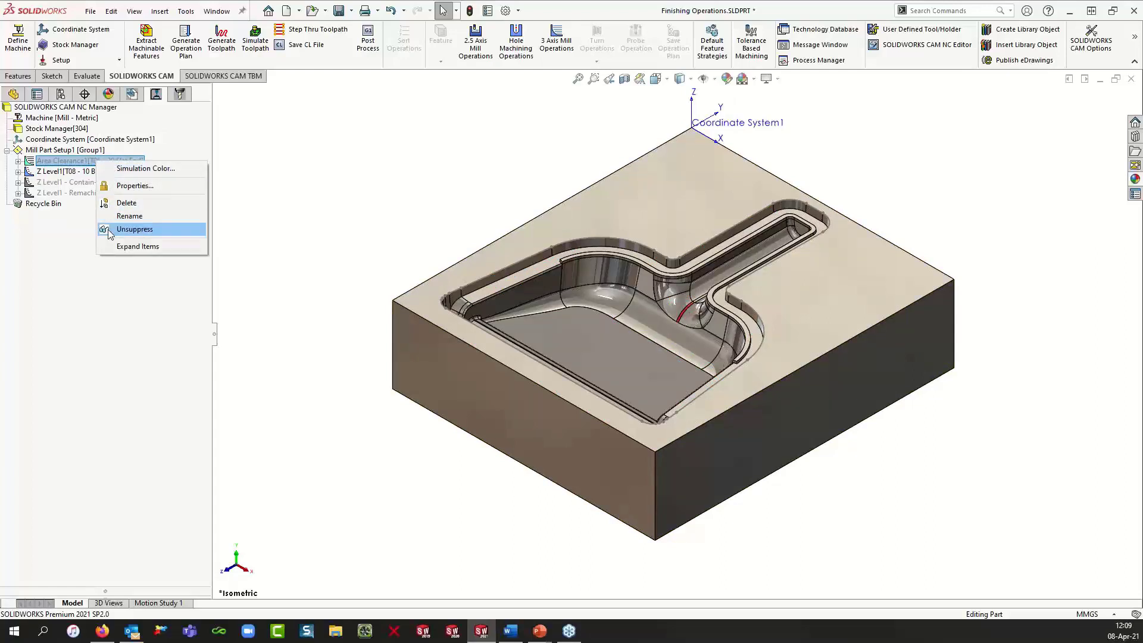
{"action": "left_click", "coordinate": [240, 188]}
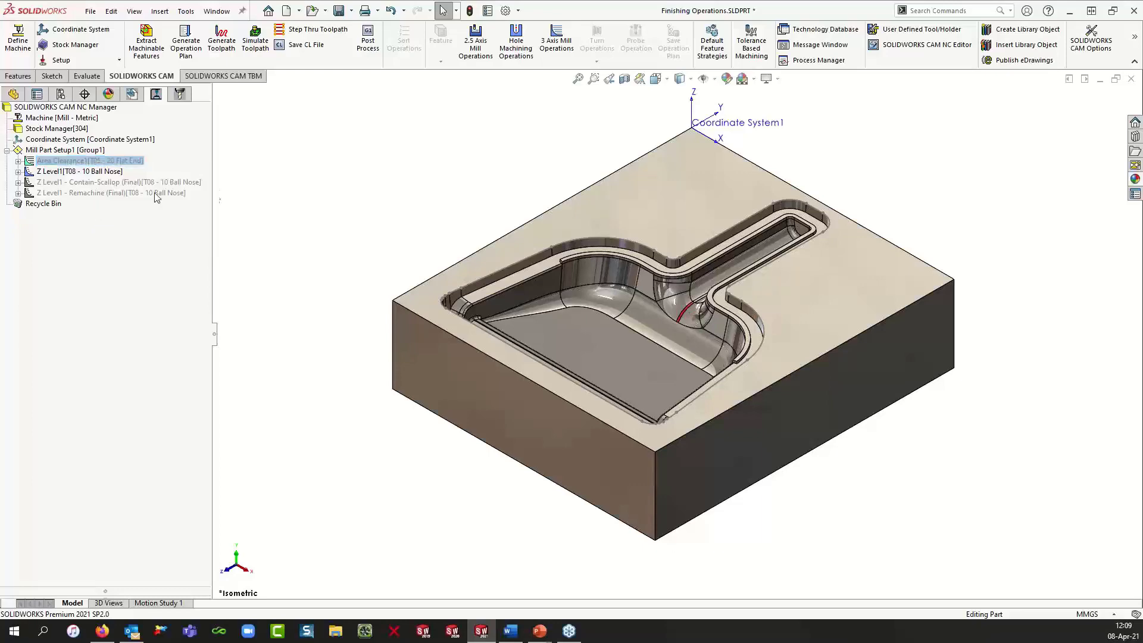
{"action": "left_click", "coordinate": [109, 175]}
{"action": "right_click", "coordinate": [109, 175]}
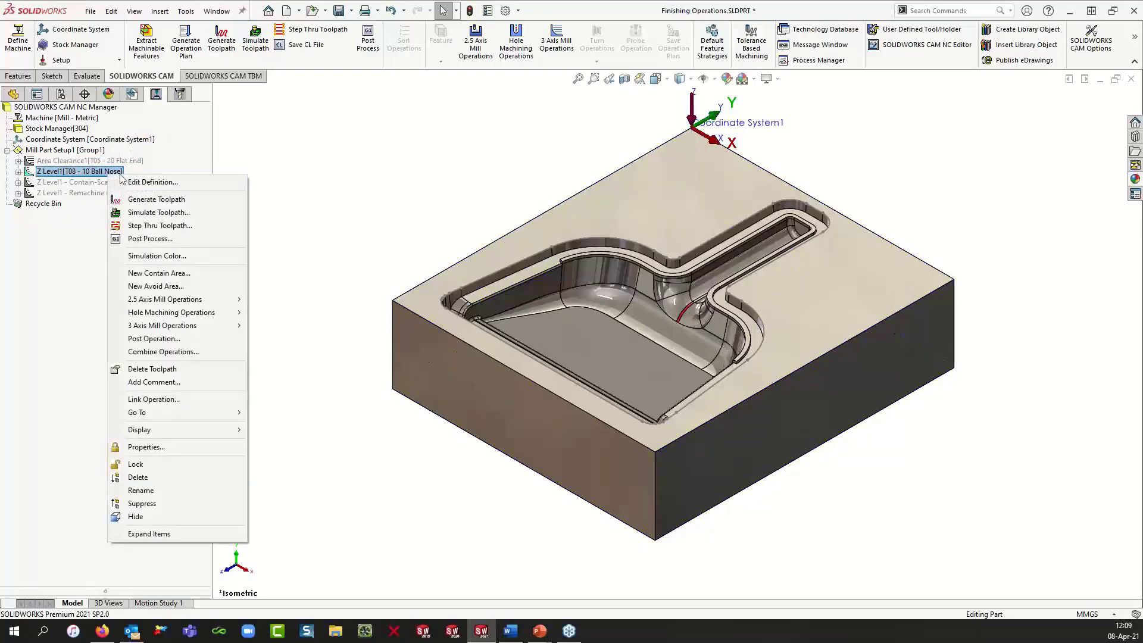
{"action": "left_click", "coordinate": [132, 182]}
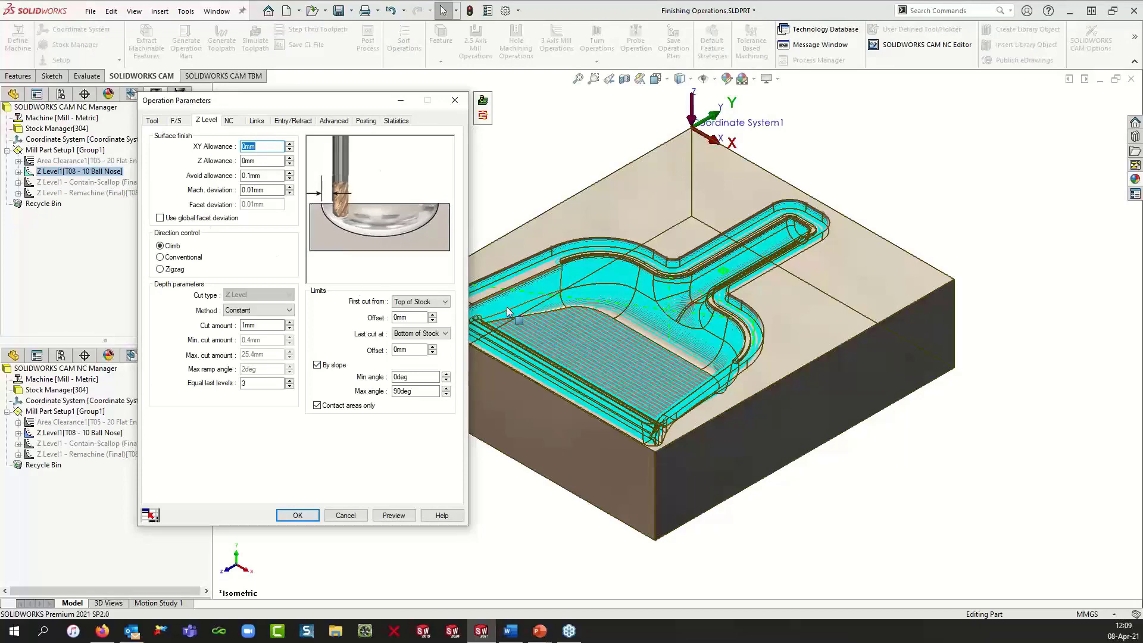
{"action": "scroll", "coordinate": [518, 319], "scroll_direction": "down", "scroll_amount": 5}
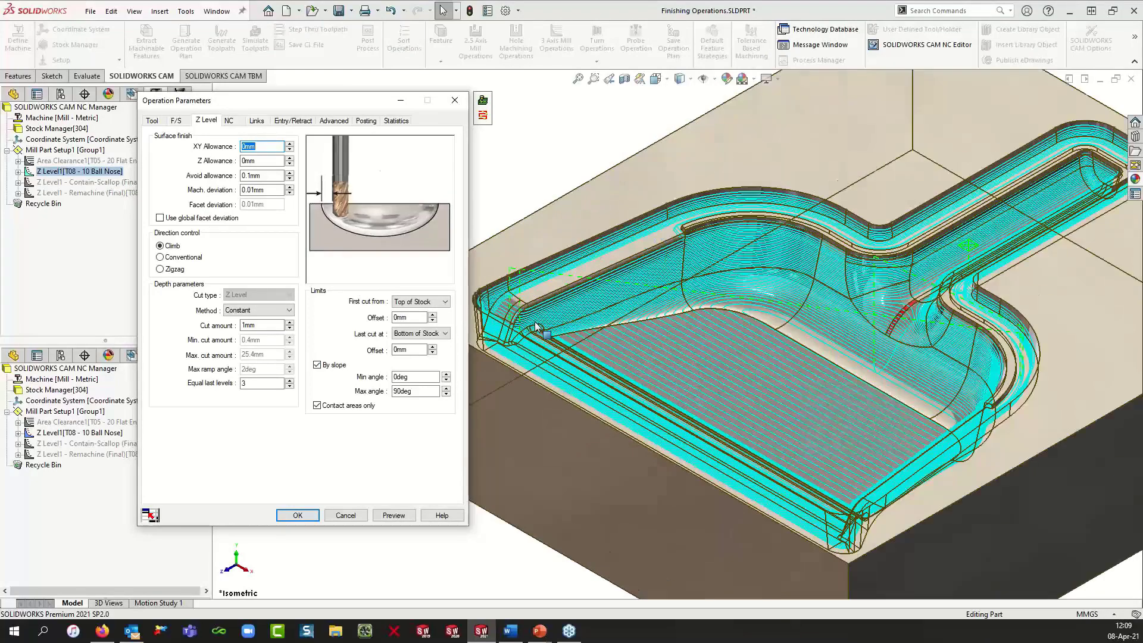
{"action": "scroll", "coordinate": [660, 344], "scroll_direction": "down", "scroll_amount": 2}
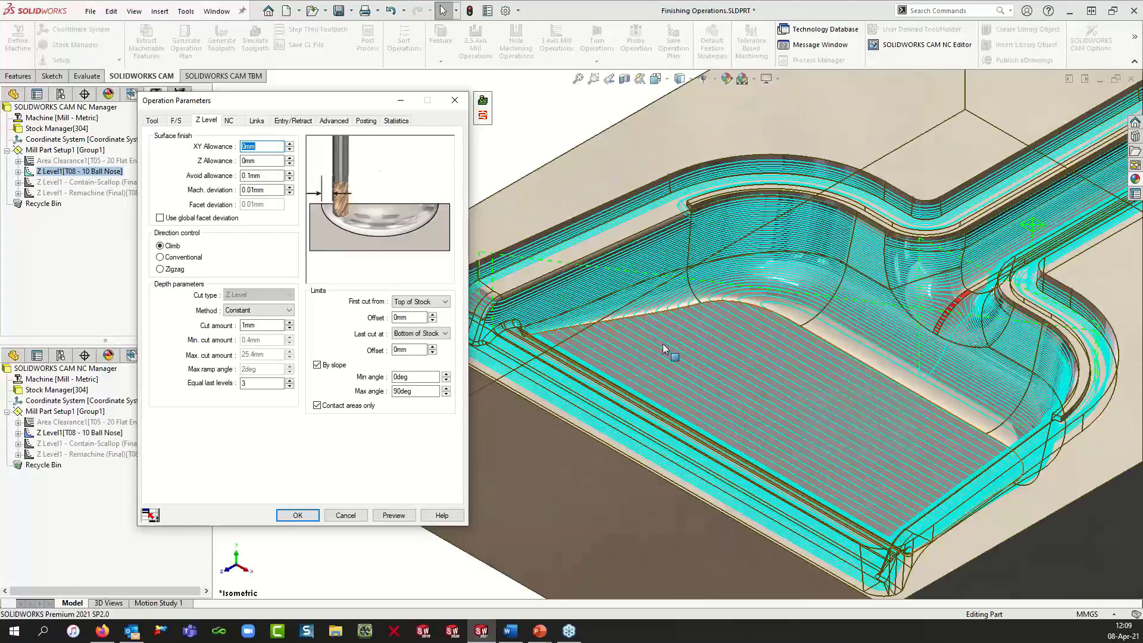
{"action": "left_click", "coordinate": [154, 125]}
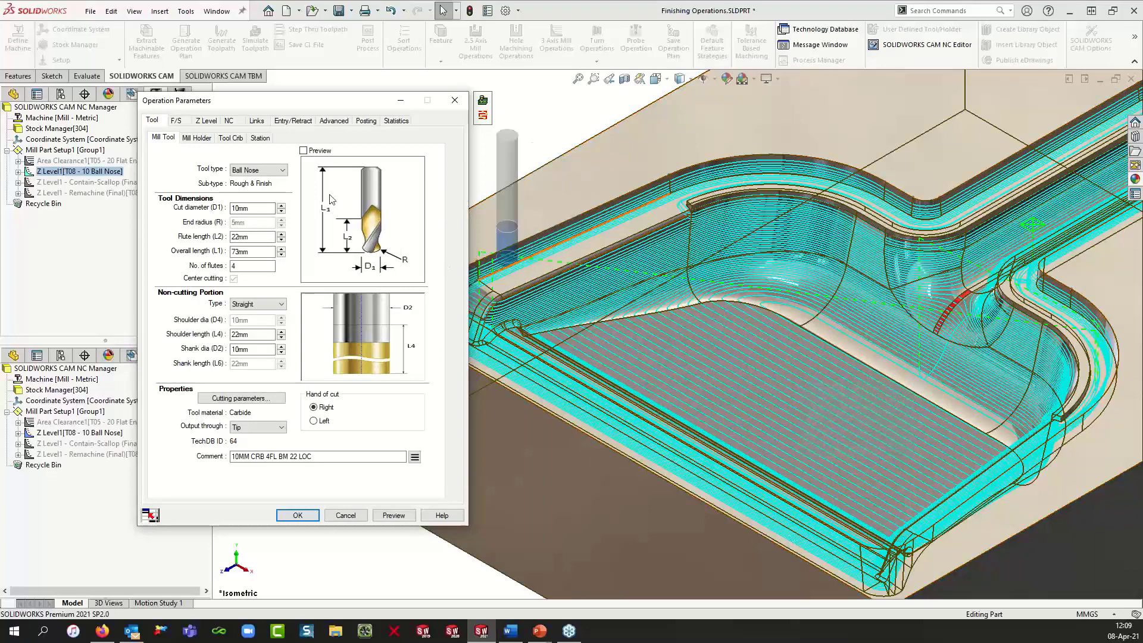
{"action": "left_click", "coordinate": [206, 121]}
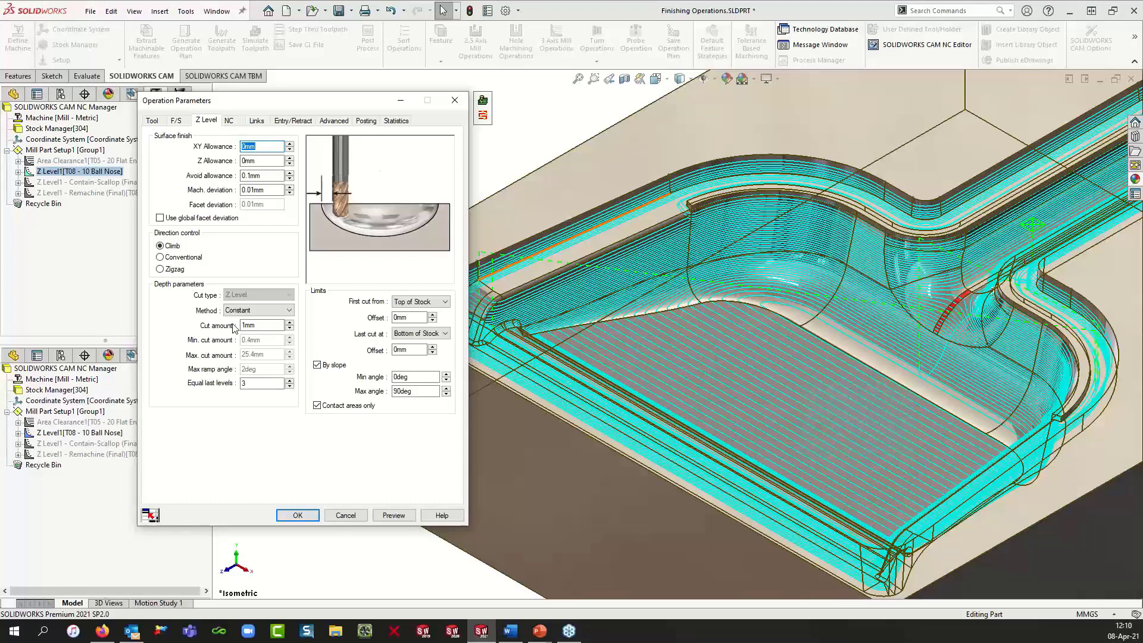
{"action": "left_click", "coordinate": [242, 326]}
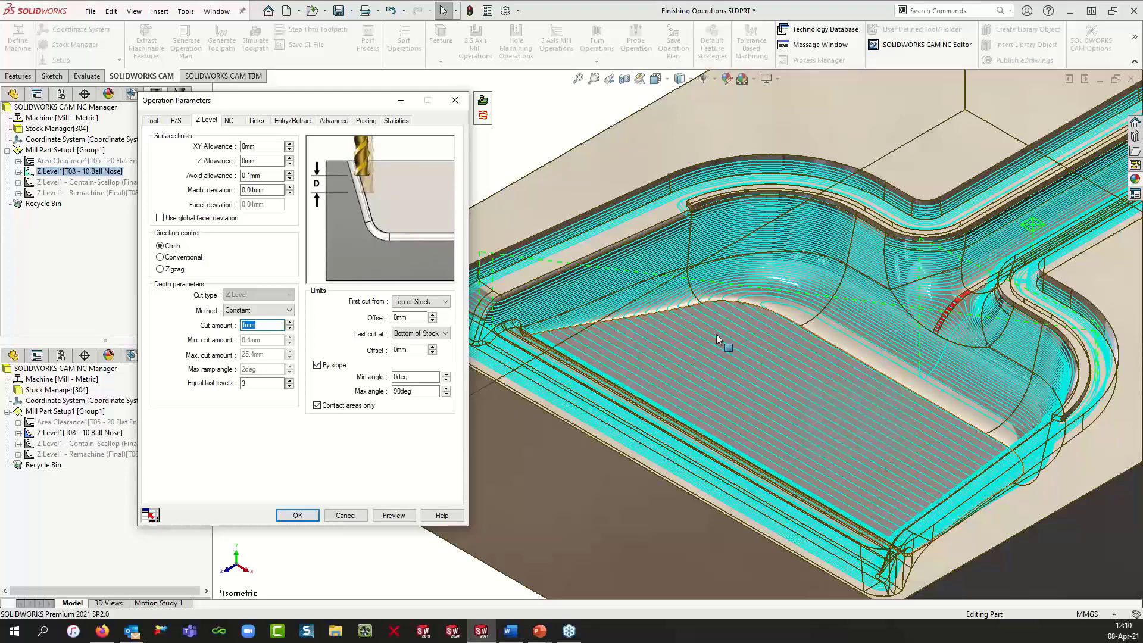
{"action": "left_click", "coordinate": [267, 326]}
{"action": "left_click_drag", "start_coordinate": [261, 326], "coordinate": [243, 327]}
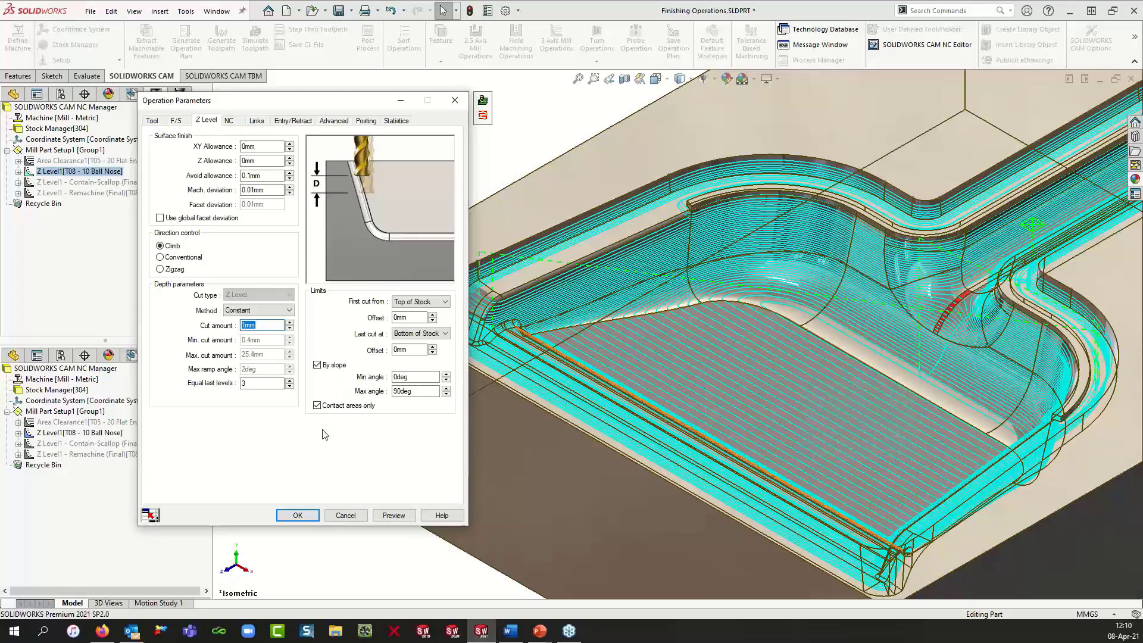
{"action": "left_click", "coordinate": [346, 515]}
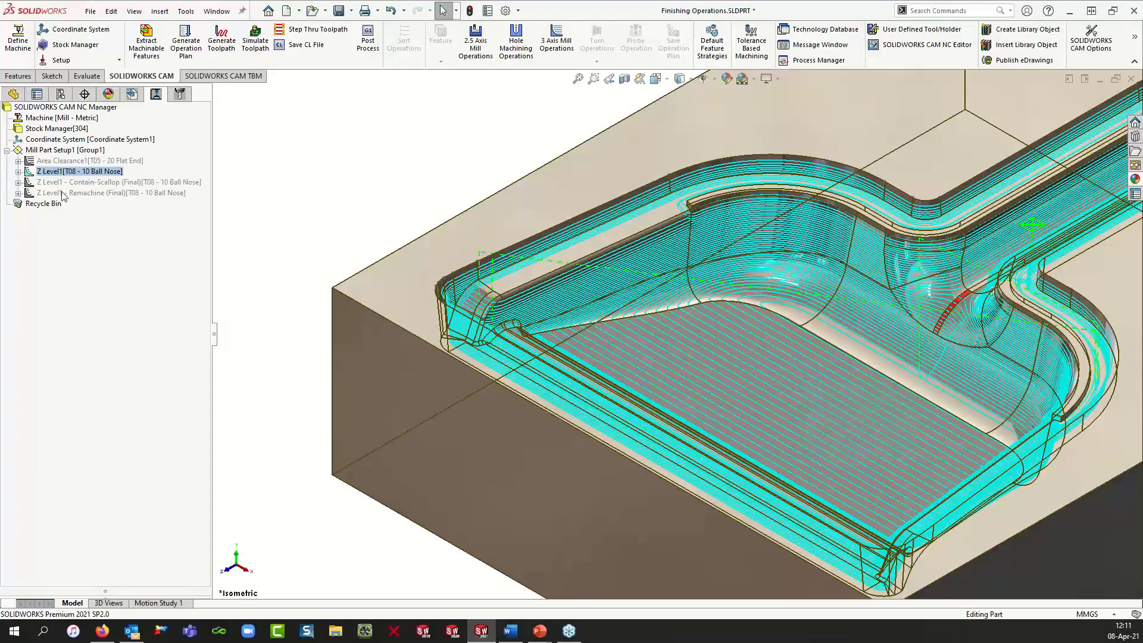
Step: Duplicate the Z Level1 operation, placing the copy directly below the original
{"action": "left_click", "coordinate": [67, 174]}
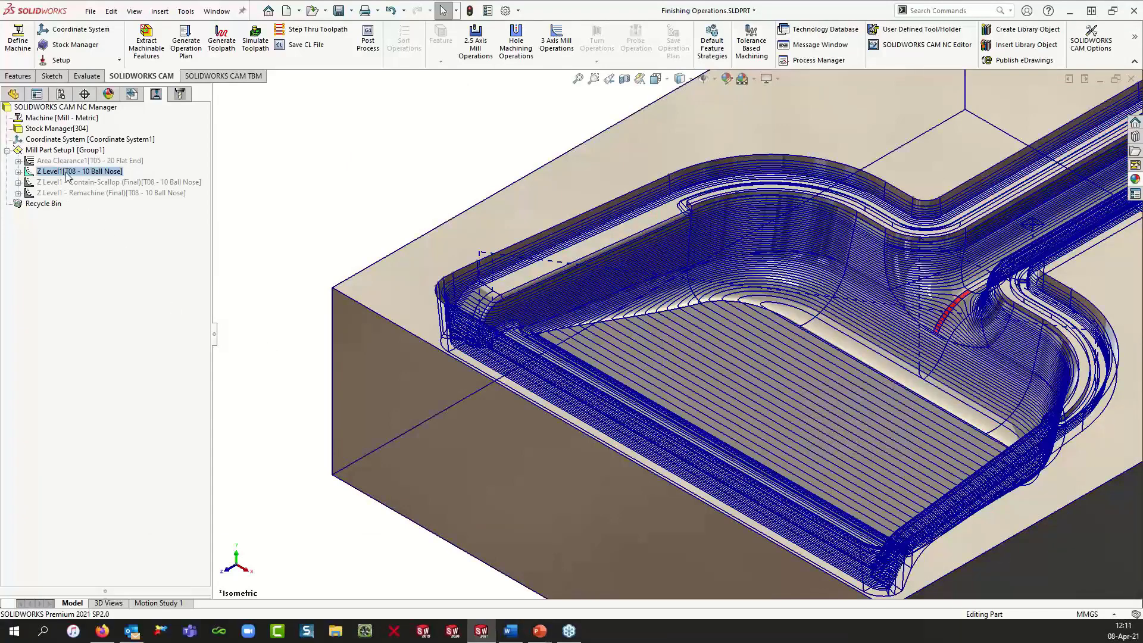
{"action": "left_click", "coordinate": [66, 173]}
{"action": "left_click_drag", "start_coordinate": [68, 175], "coordinate": [66, 182]}
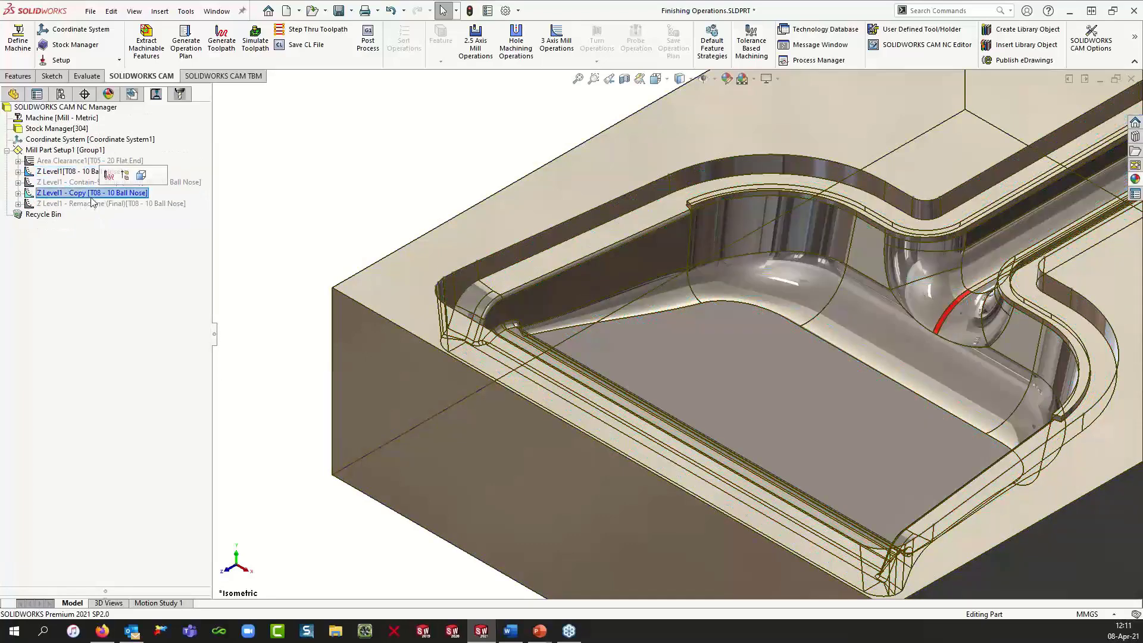
{"action": "left_click", "coordinate": [100, 182]}
{"action": "left_click_drag", "start_coordinate": [100, 182], "coordinate": [102, 173]}
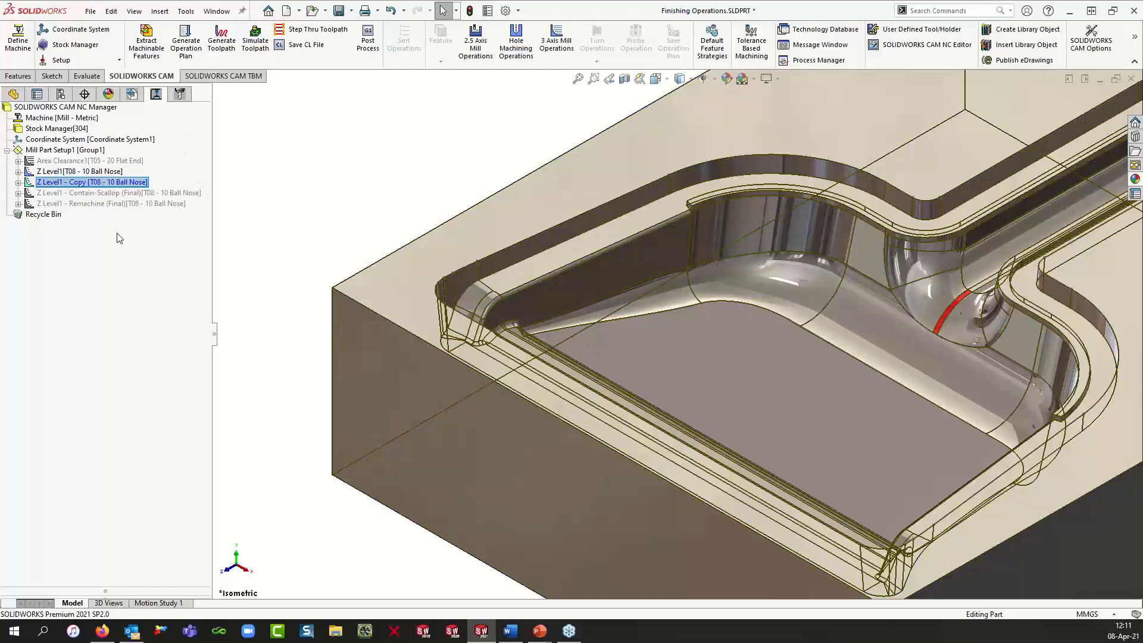
Step: Expand the copied Z Level1 operation to show its avoid and machinable features
{"action": "left_click", "coordinate": [18, 182]}
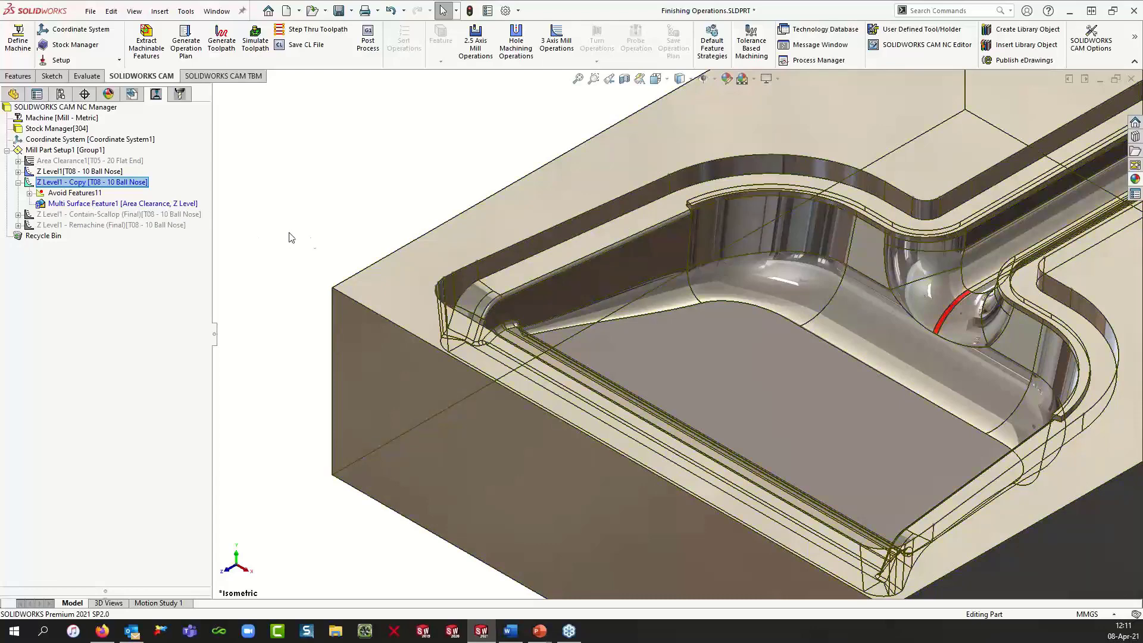
{"action": "scroll", "coordinate": [646, 393], "scroll_direction": "up", "scroll_amount": 5}
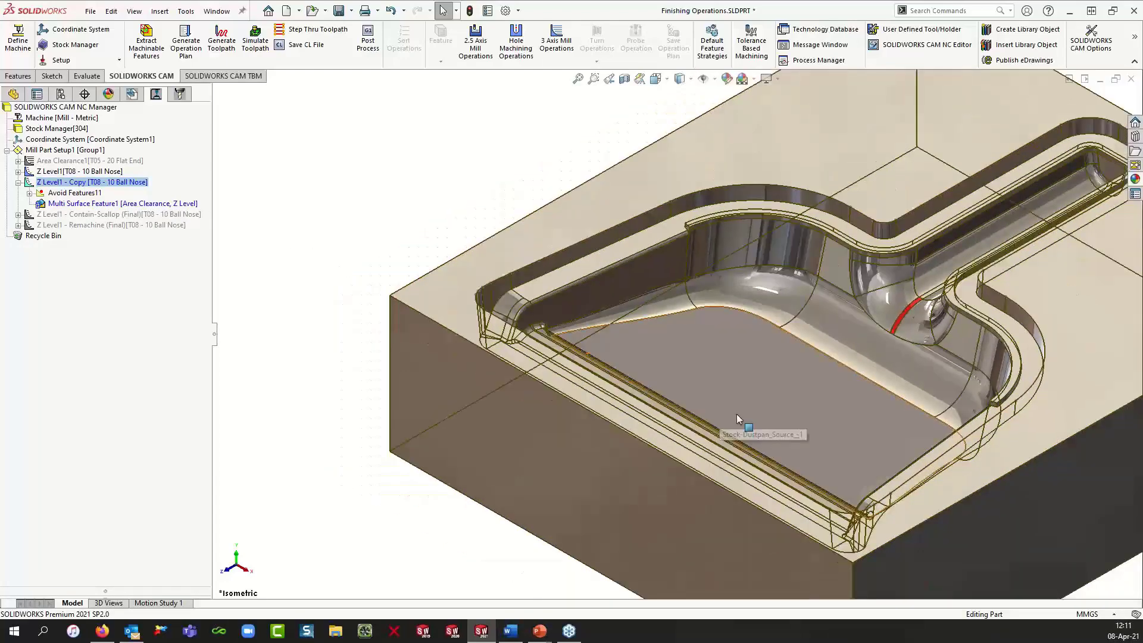
{"action": "scroll", "coordinate": [840, 390], "scroll_direction": "down", "scroll_amount": 2}
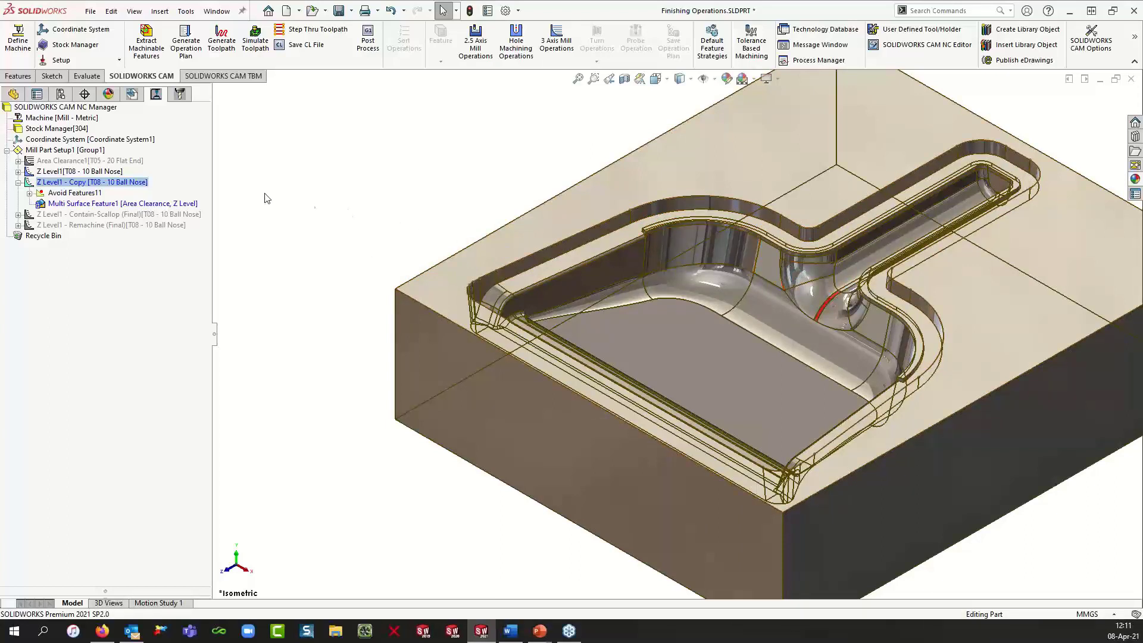
Step: Open Sketch2 for editing, then exit it and accept the CAM data rebuild
{"action": "left_click", "coordinate": [13, 94]}
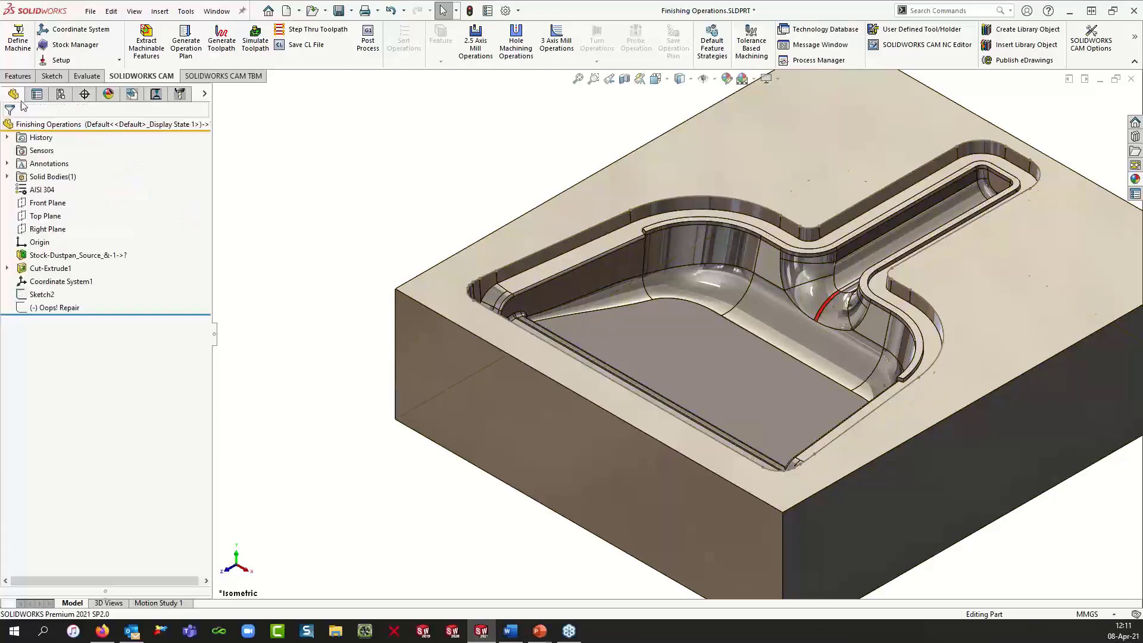
{"action": "left_click", "coordinate": [41, 294]}
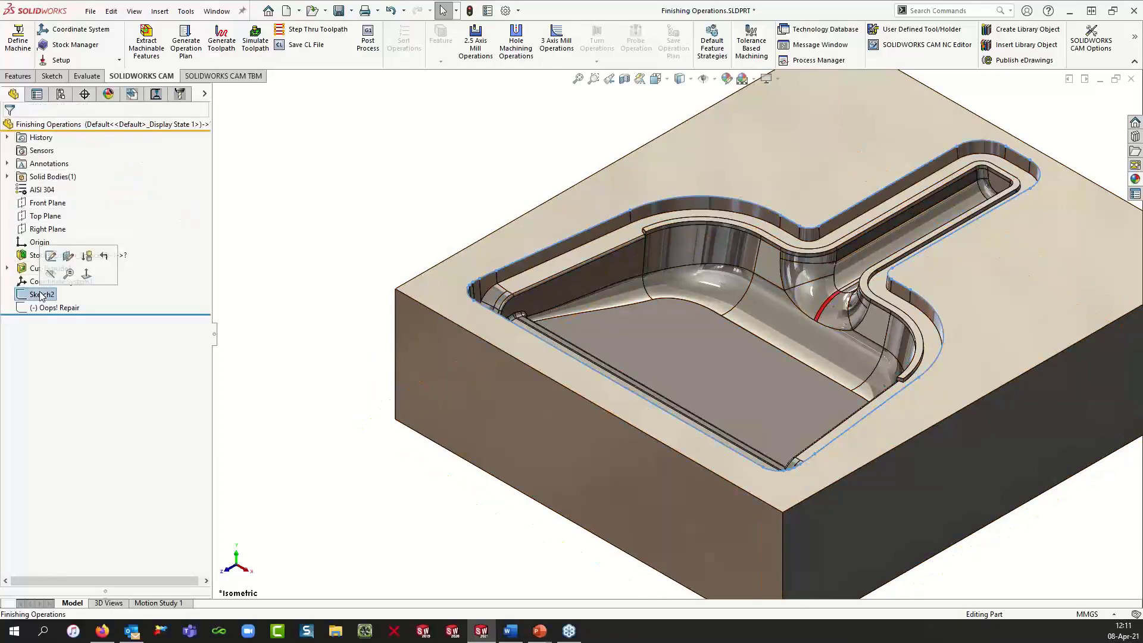
{"action": "left_click", "coordinate": [51, 256]}
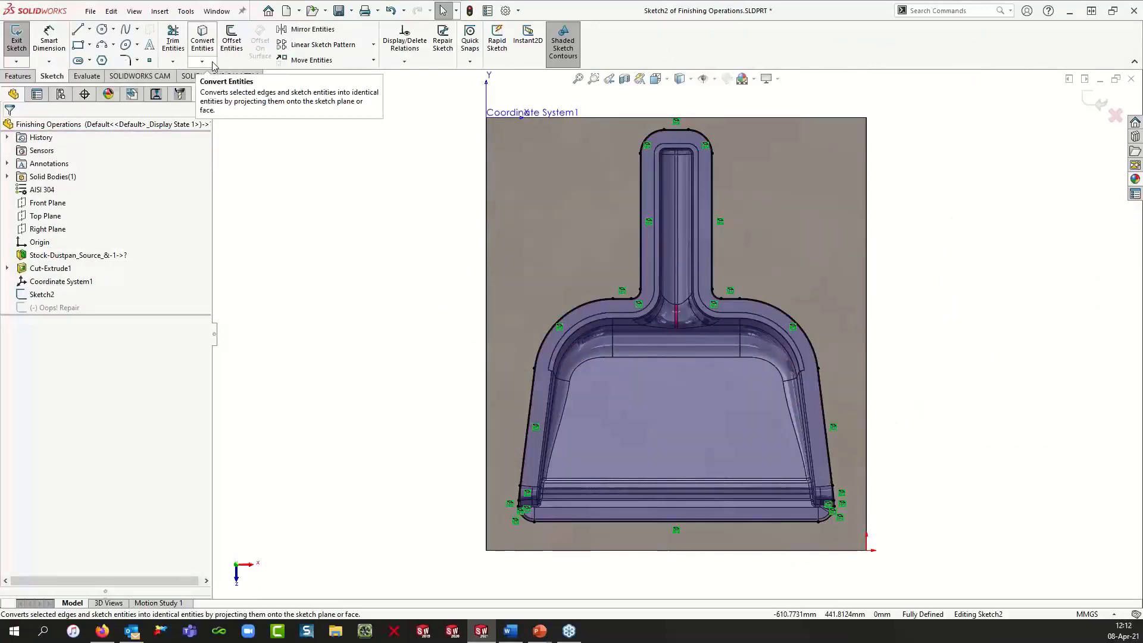
{"action": "double_click", "coordinate": [310, 160]}
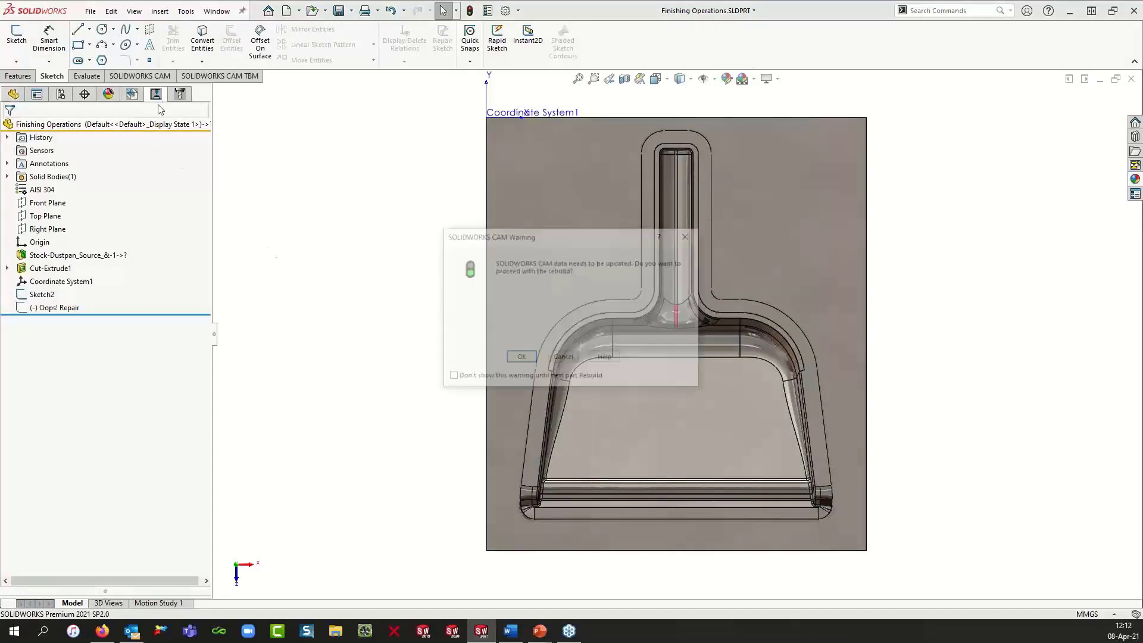
{"action": "left_click", "coordinate": [520, 358]}
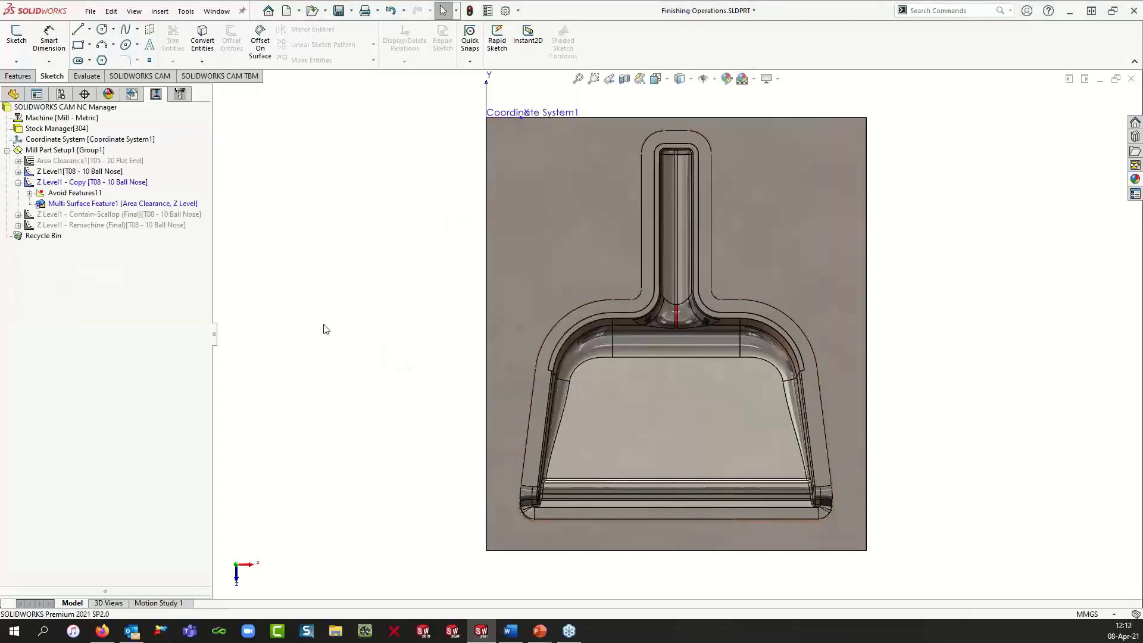
{"action": "key", "text": "space"}
{"action": "left_click", "coordinate": [419, 325]}
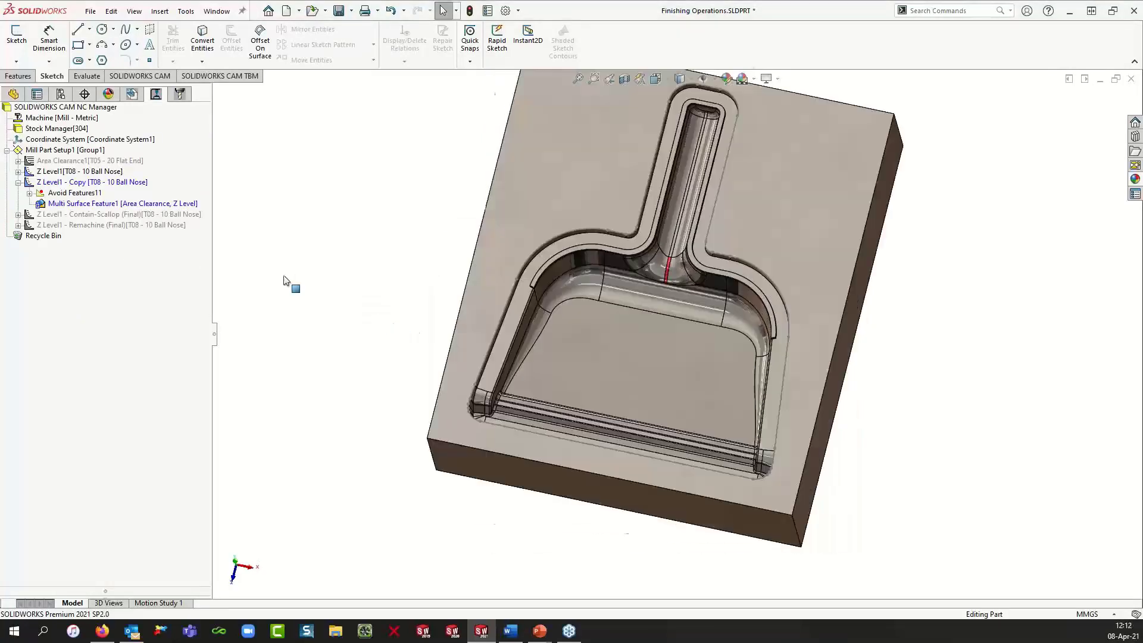
Step: Add a new contain area to the copied Z Level operation, using Sketch2 as the contour
{"action": "left_click", "coordinate": [121, 183]}
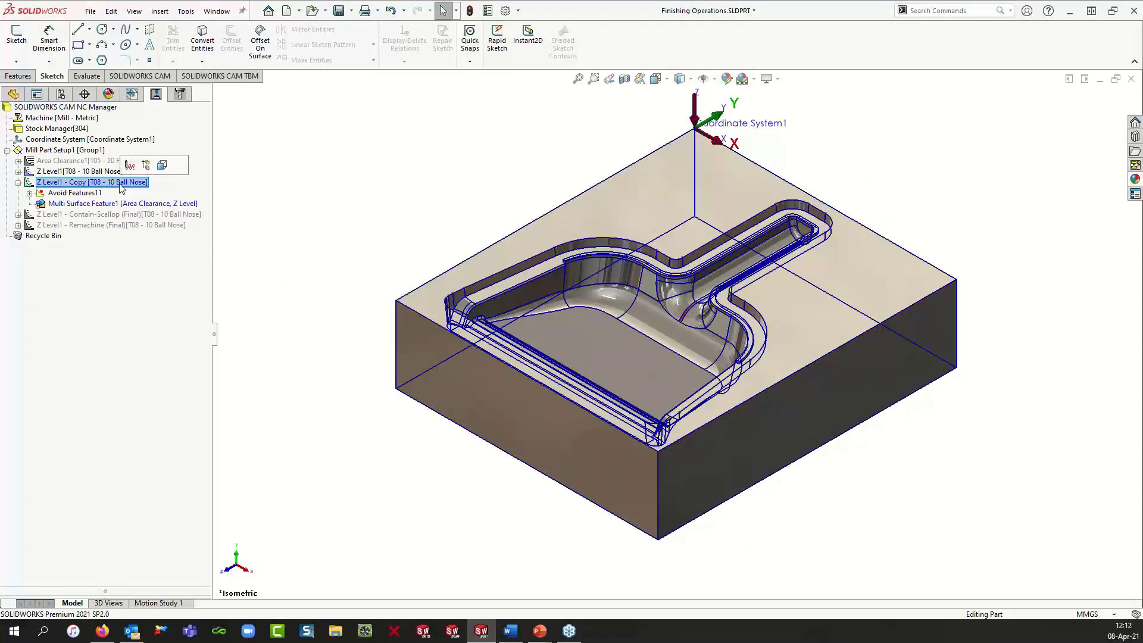
{"action": "right_click", "coordinate": [120, 185]}
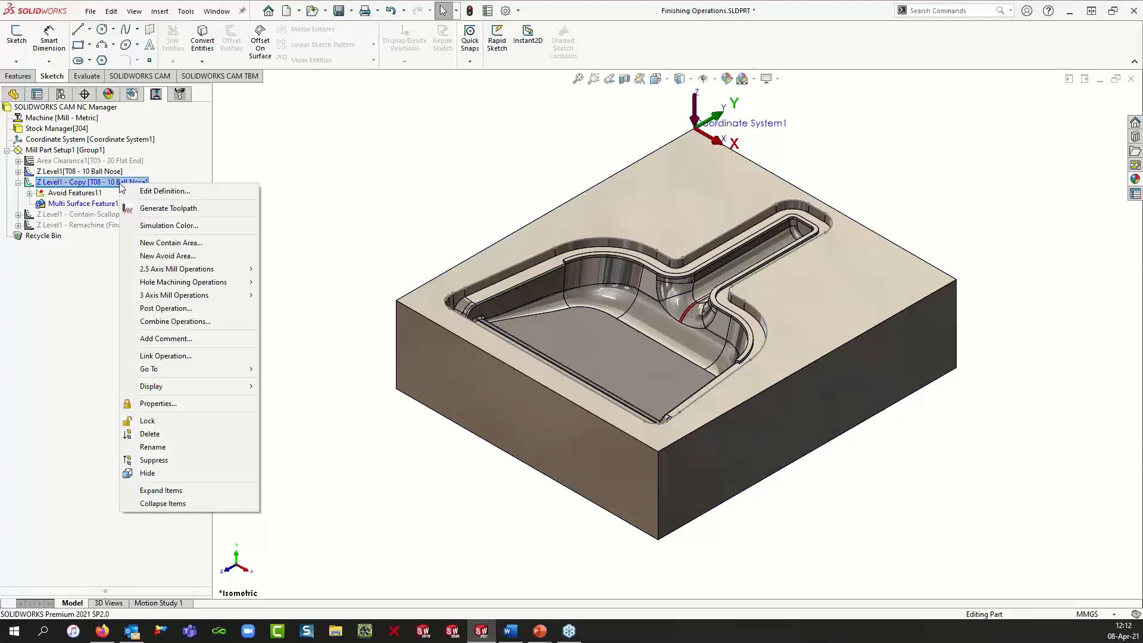
{"action": "left_click", "coordinate": [150, 243]}
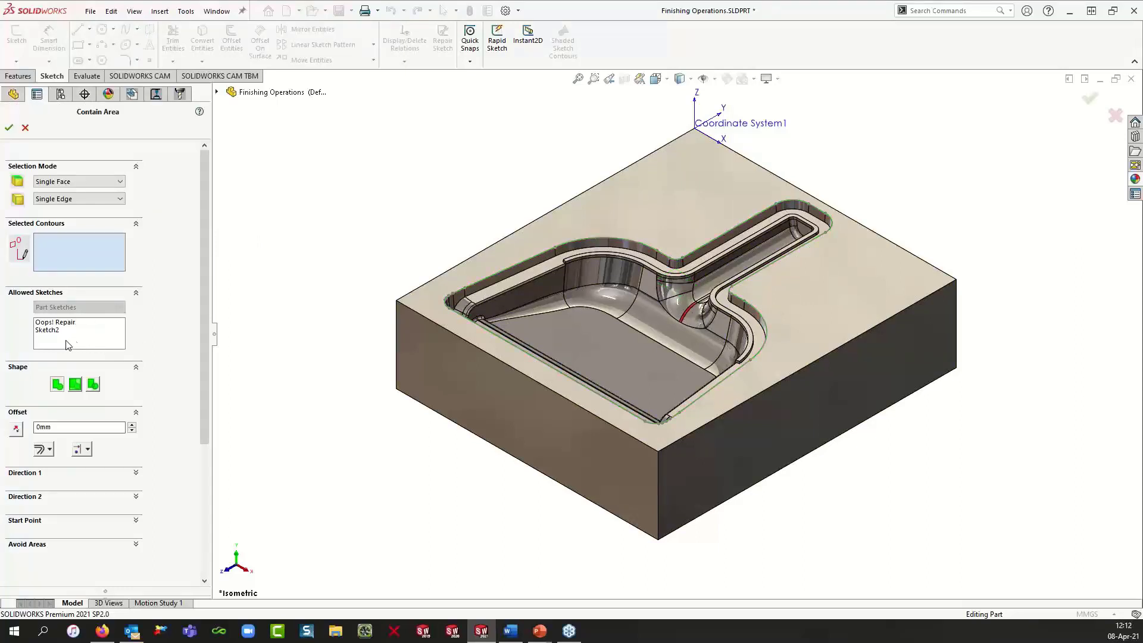
{"action": "left_click", "coordinate": [47, 330]}
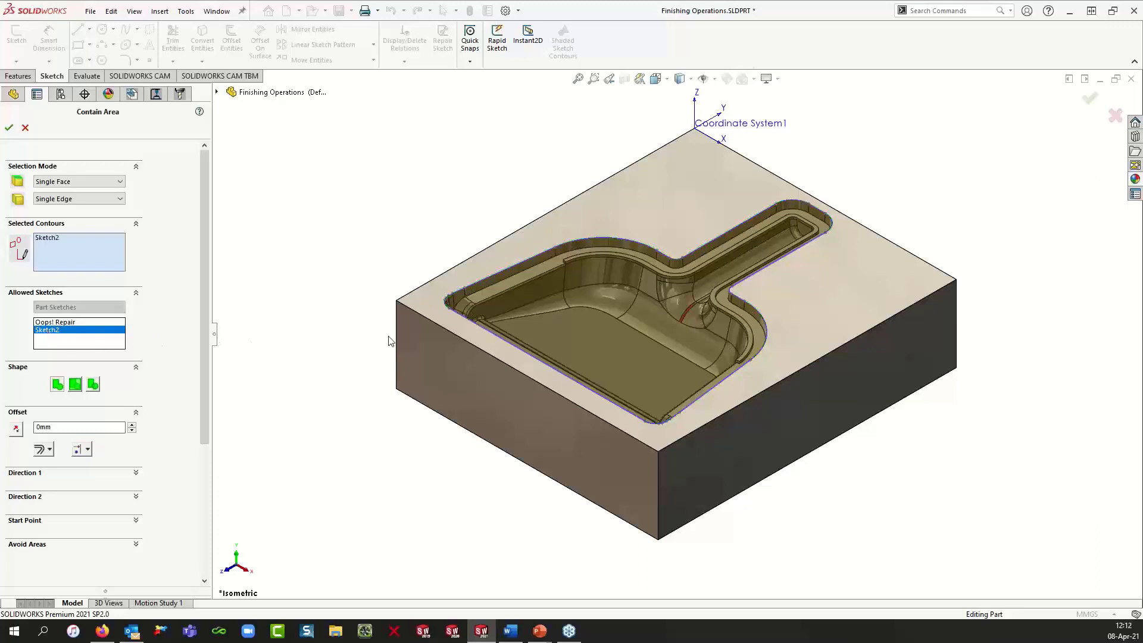
Step: Set the contain area's offset type to Tool On Curve
{"action": "scroll", "coordinate": [620, 341], "scroll_direction": "down", "scroll_amount": 2}
{"action": "scroll", "coordinate": [620, 337], "scroll_direction": "down", "scroll_amount": 1}
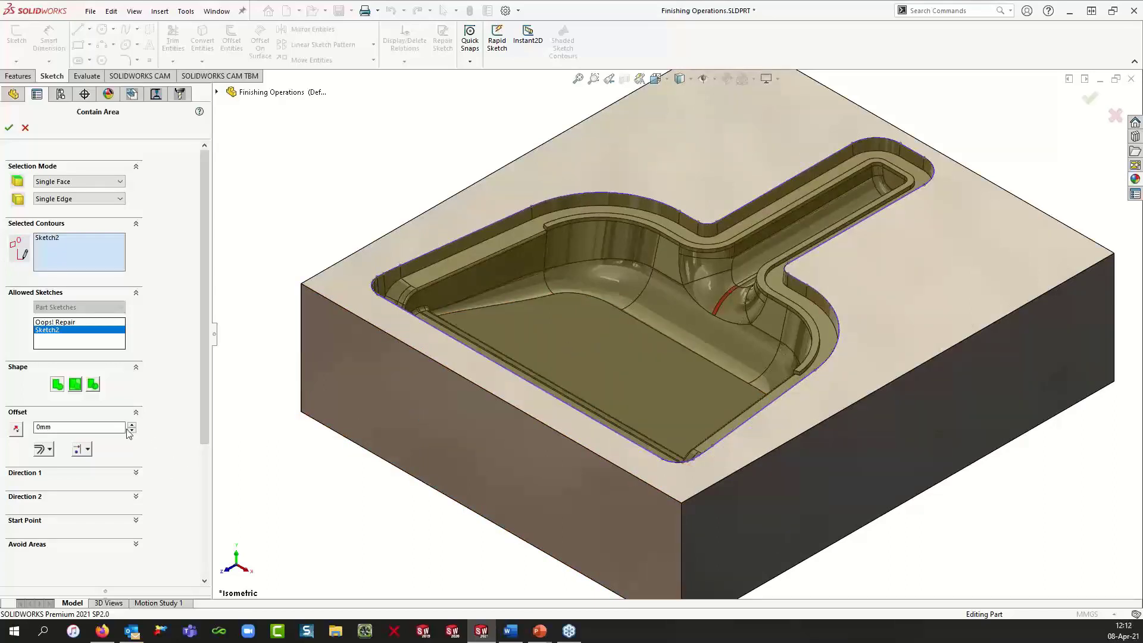
{"action": "left_click", "coordinate": [87, 453]}
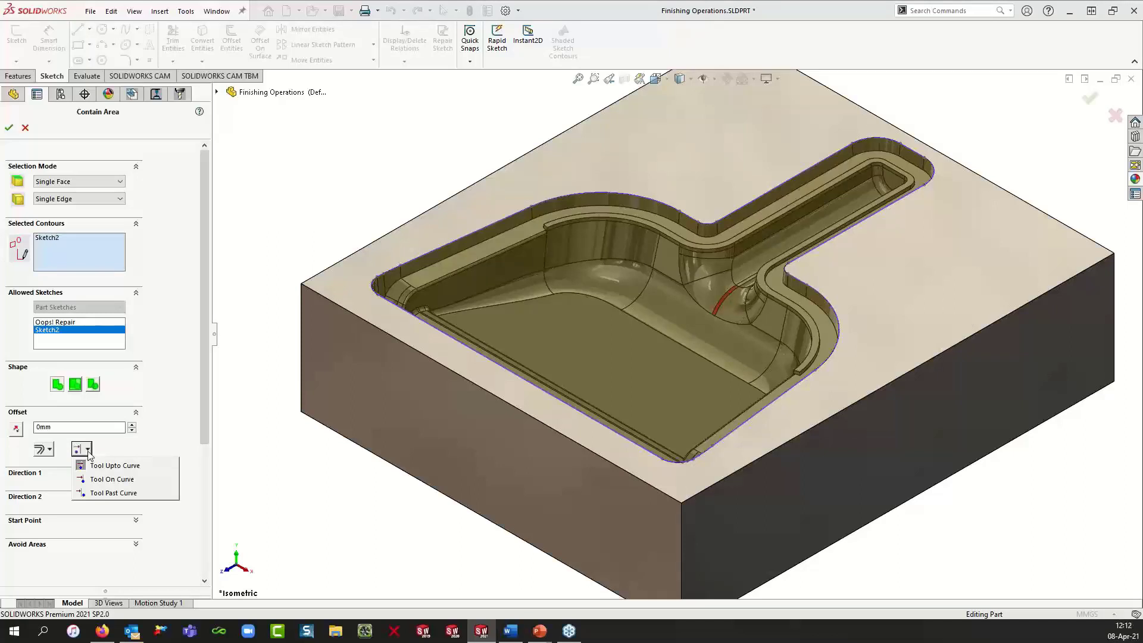
{"action": "left_click", "coordinate": [92, 485]}
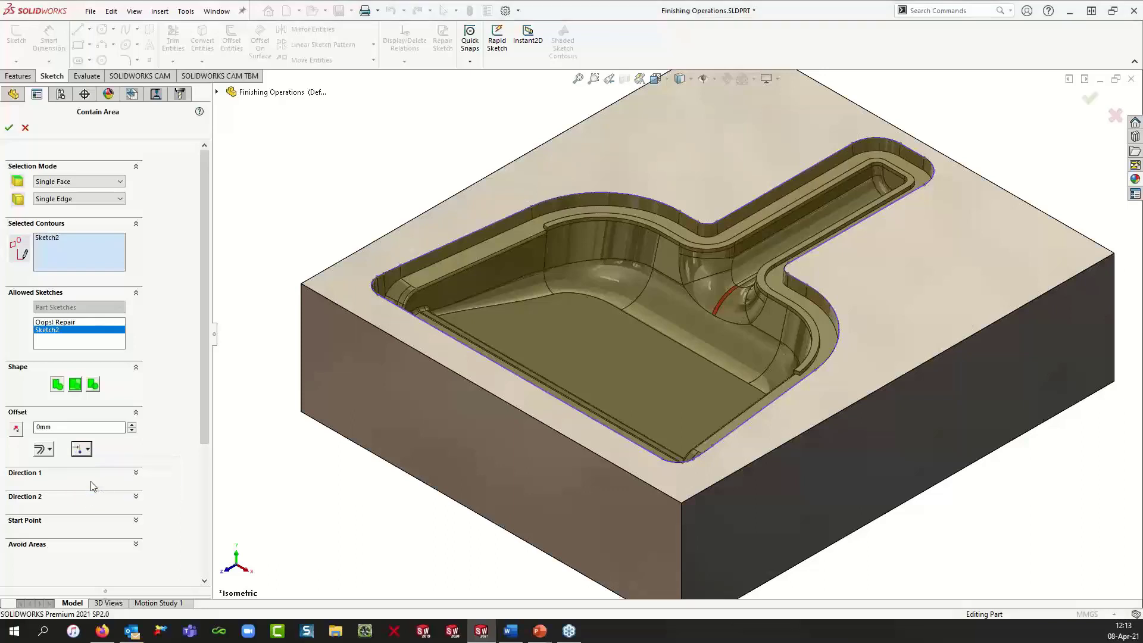
Step: Try a 10 mm contain area offset, then reset the offset to 0 mm
{"action": "double_click", "coordinate": [44, 430]}
{"action": "type", "text": "10"}
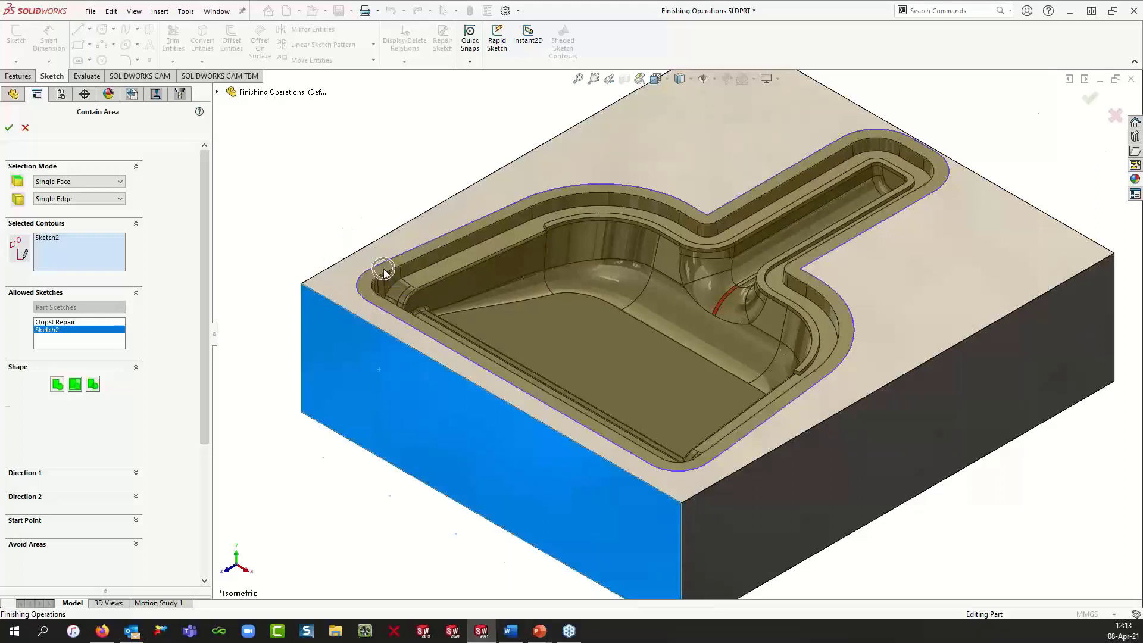
{"action": "scroll", "coordinate": [384, 273], "scroll_direction": "down", "scroll_amount": 2}
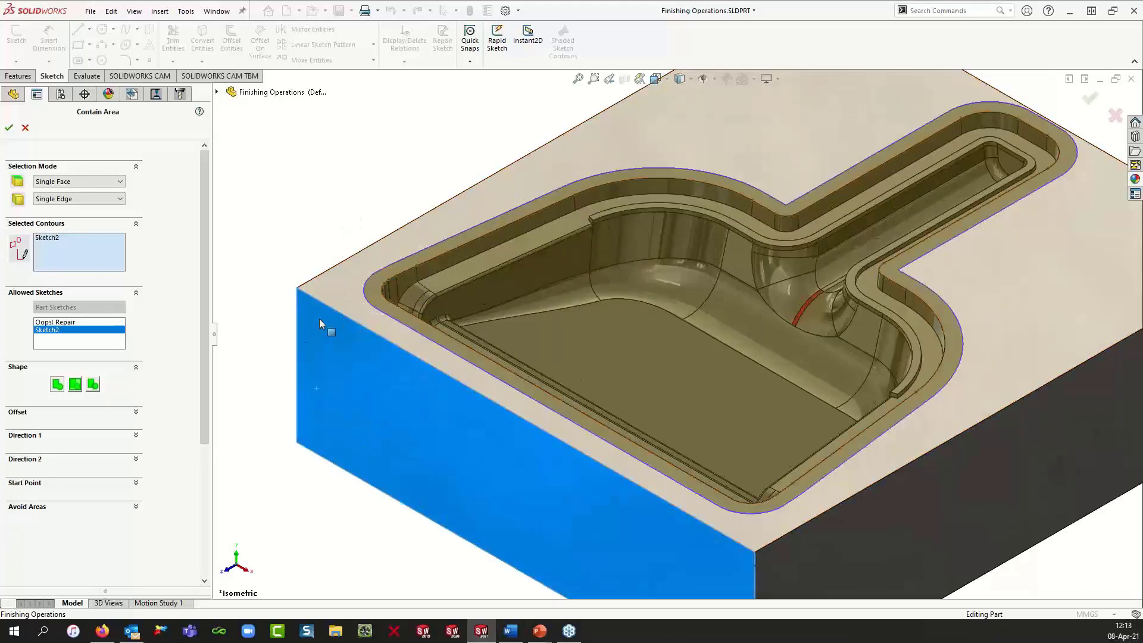
{"action": "left_click", "coordinate": [135, 415]}
{"action": "left_click_drag", "start_coordinate": [53, 427], "coordinate": [36, 428]}
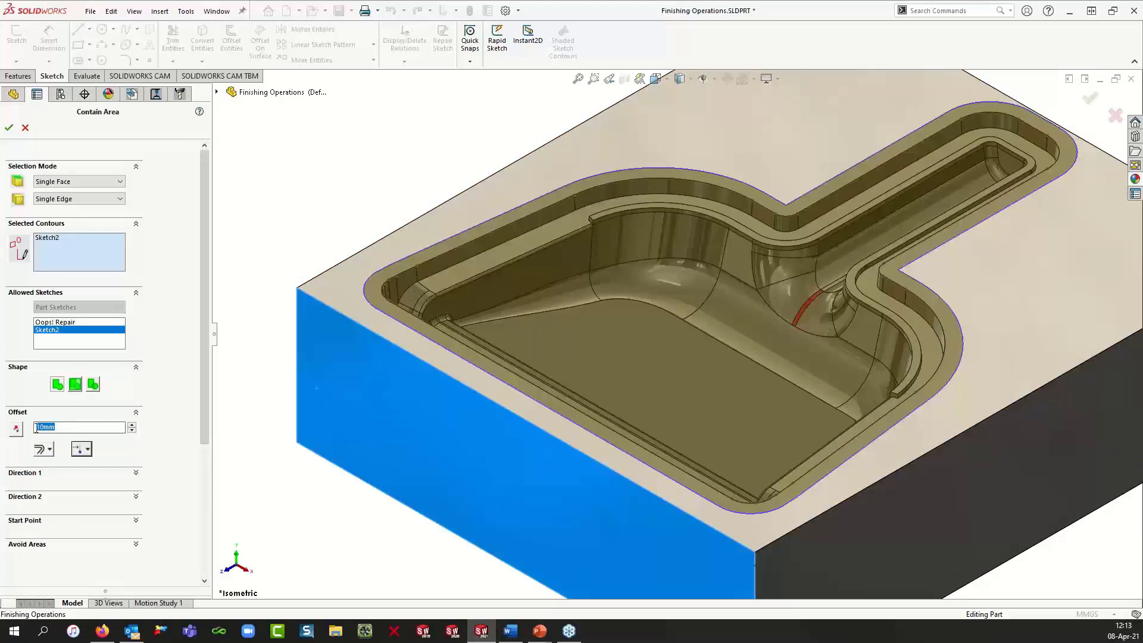
{"action": "type", "text": "0."}
{"action": "key", "text": "Return"}
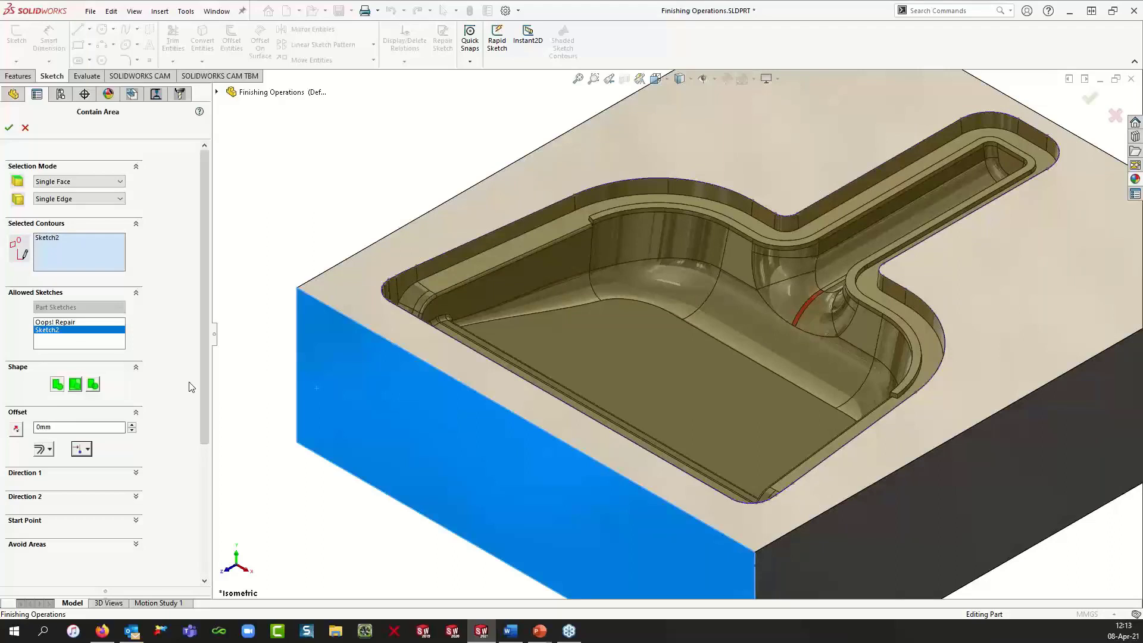
Step: Accept the new contain area for the copied operation
{"action": "left_click", "coordinate": [252, 282]}
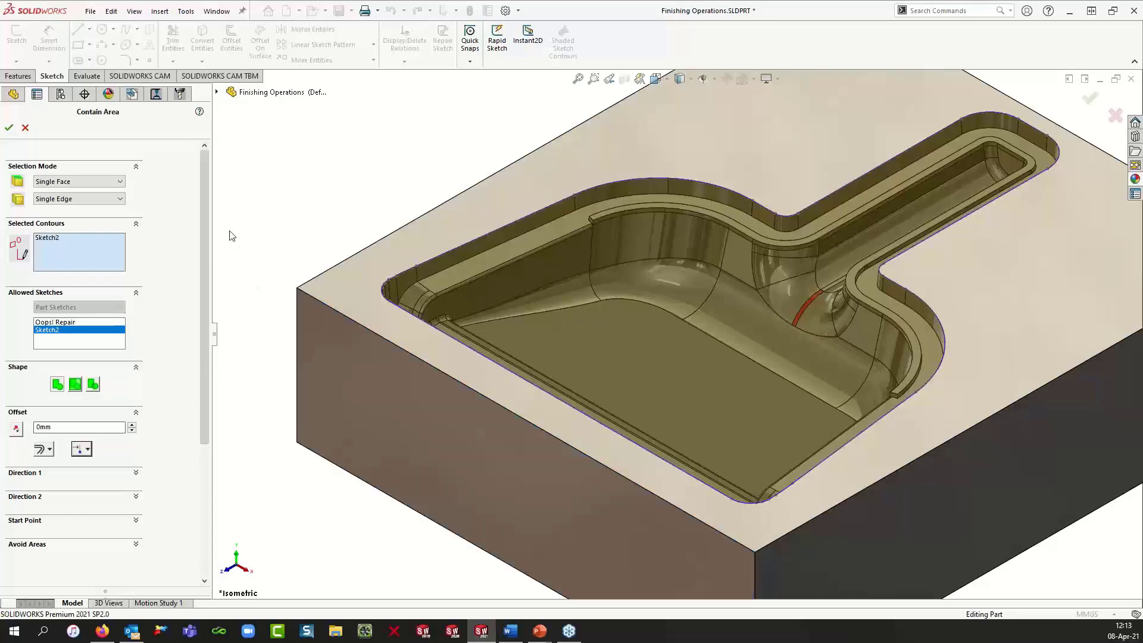
{"action": "key", "text": "d"}
{"action": "left_click", "coordinate": [248, 238]}
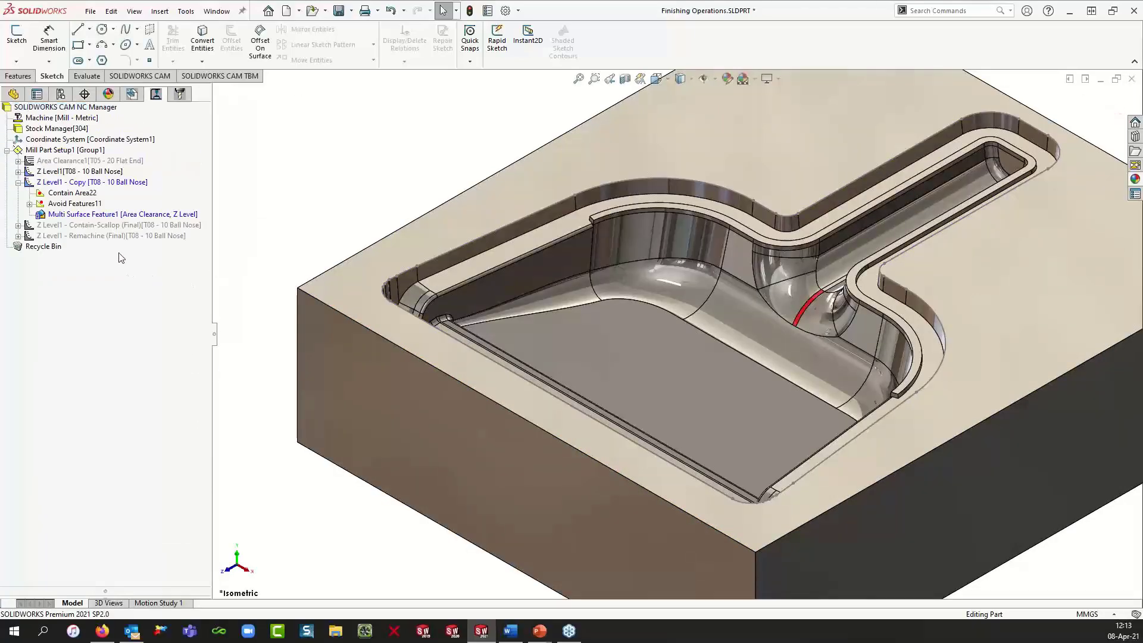
Step: Edit the copied Z Level operation's parameters and switch its depth method to Scallop
{"action": "right_click", "coordinate": [102, 183]}
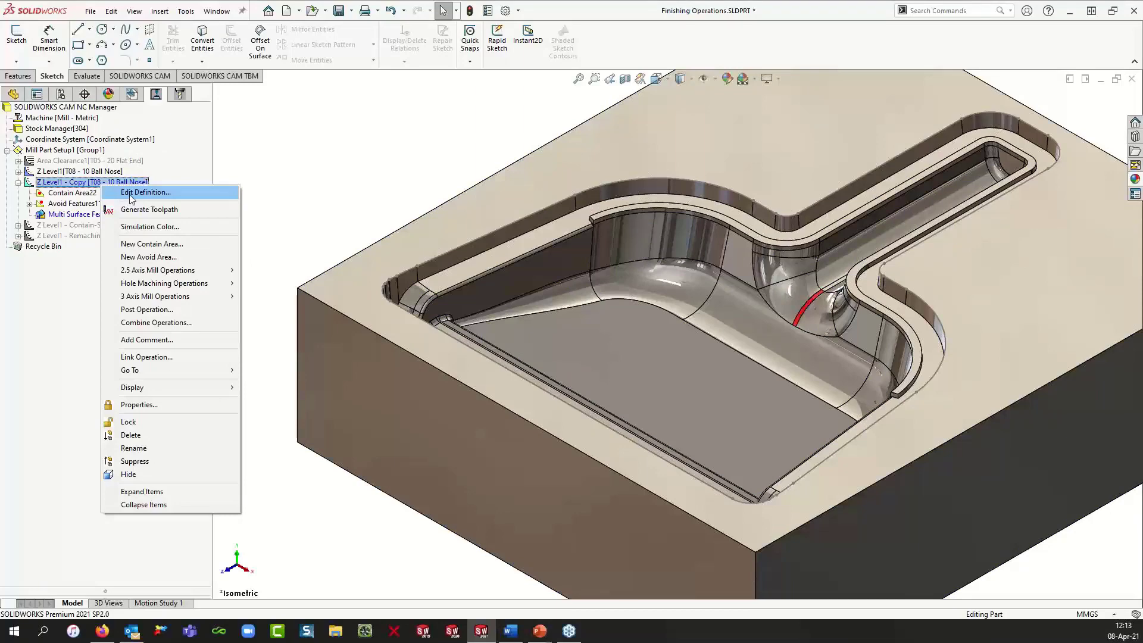
{"action": "left_click", "coordinate": [131, 193]}
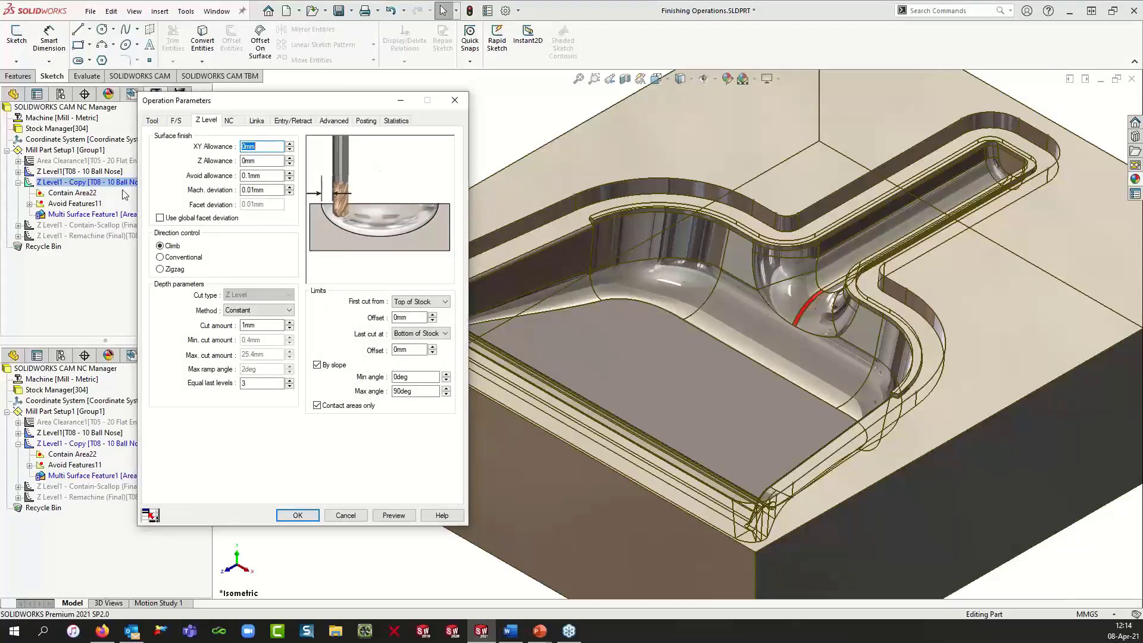
{"action": "left_click", "coordinate": [286, 313]}
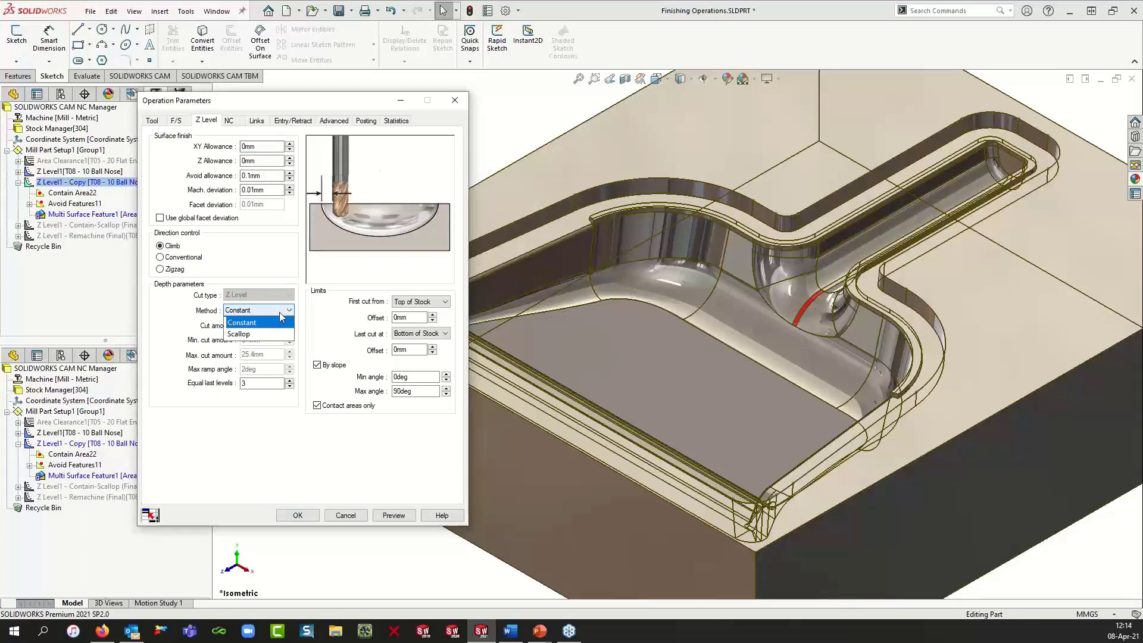
{"action": "left_click", "coordinate": [260, 335]}
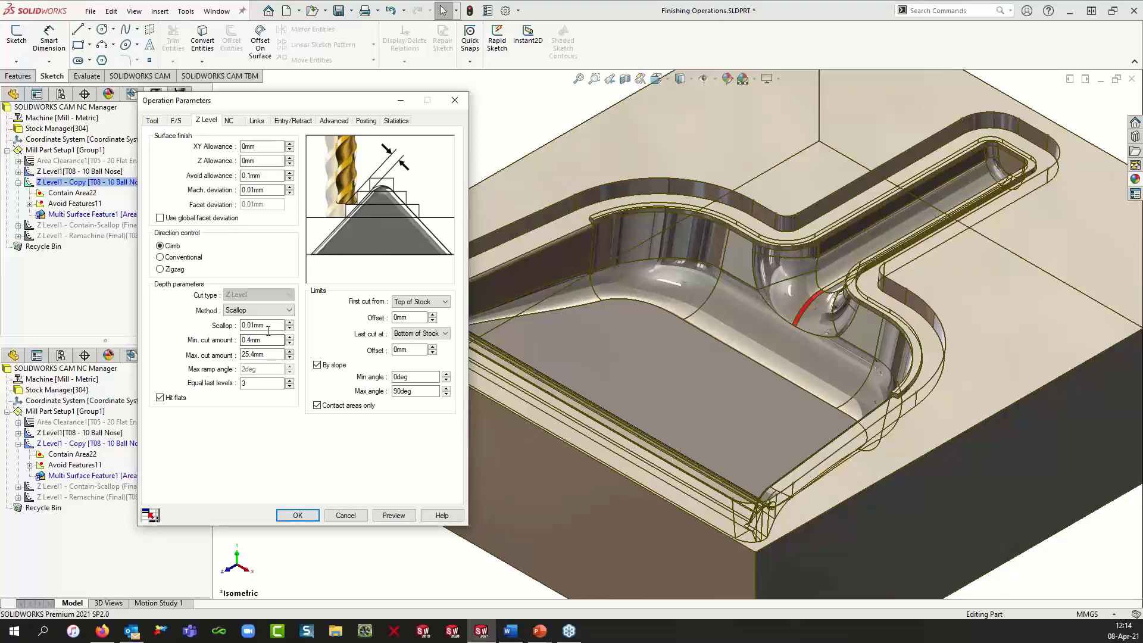
Step: Set the minimum cut amount to 0.2 mm, keeping Hit flats enabled
{"action": "left_click_drag", "start_coordinate": [268, 326], "coordinate": [240, 328]}
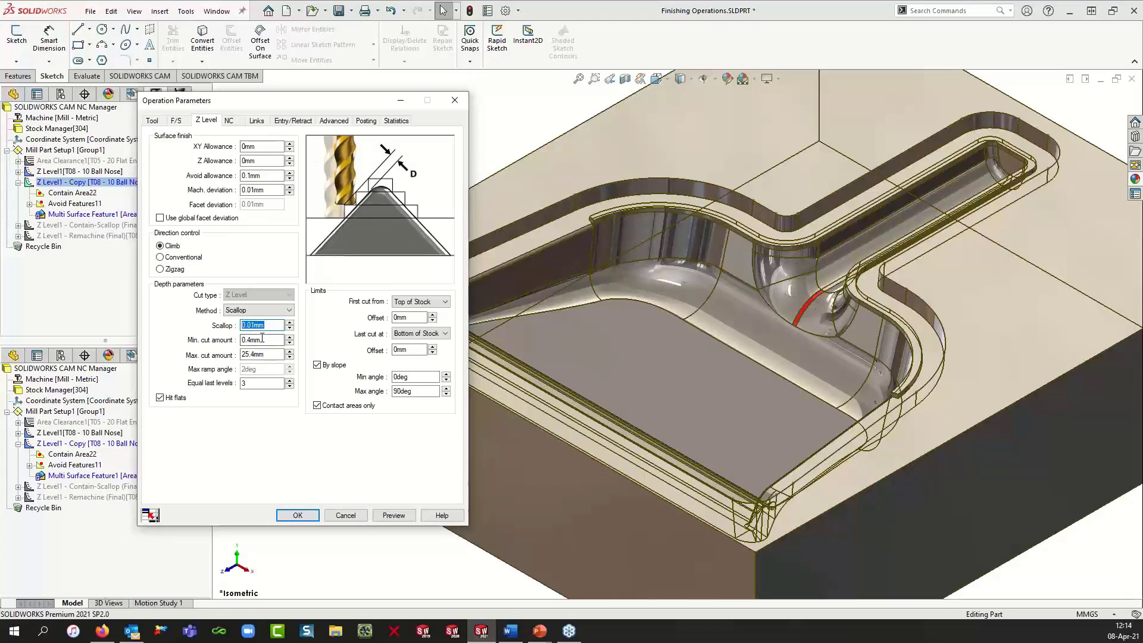
{"action": "left_click_drag", "start_coordinate": [262, 340], "coordinate": [245, 345]}
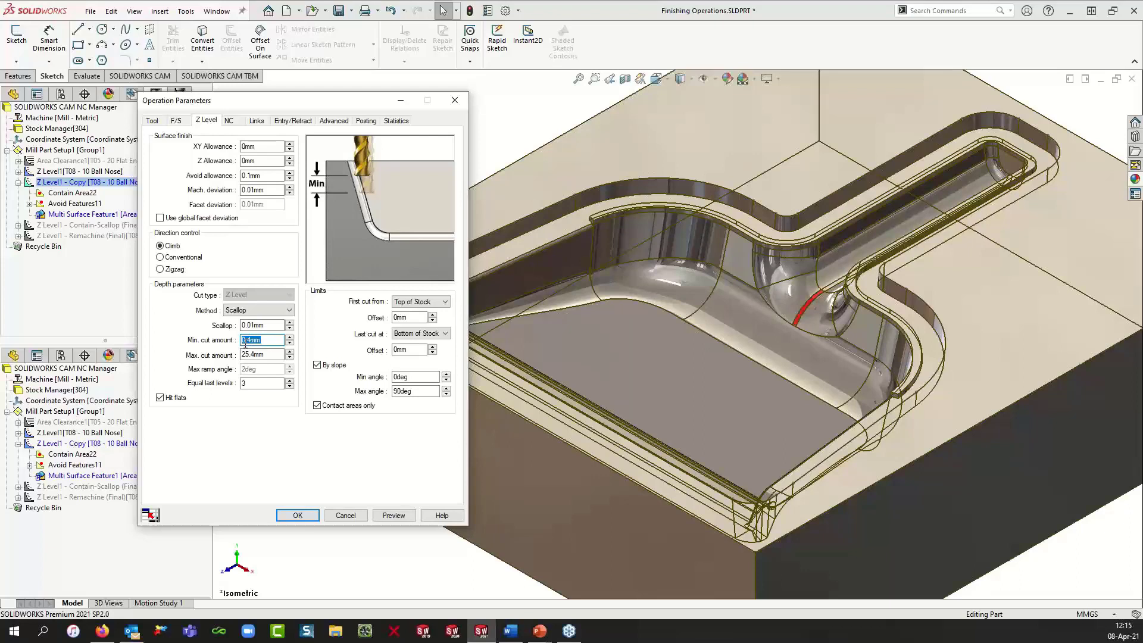
{"action": "type", "text": ".2"}
{"action": "key", "text": "Tab"}
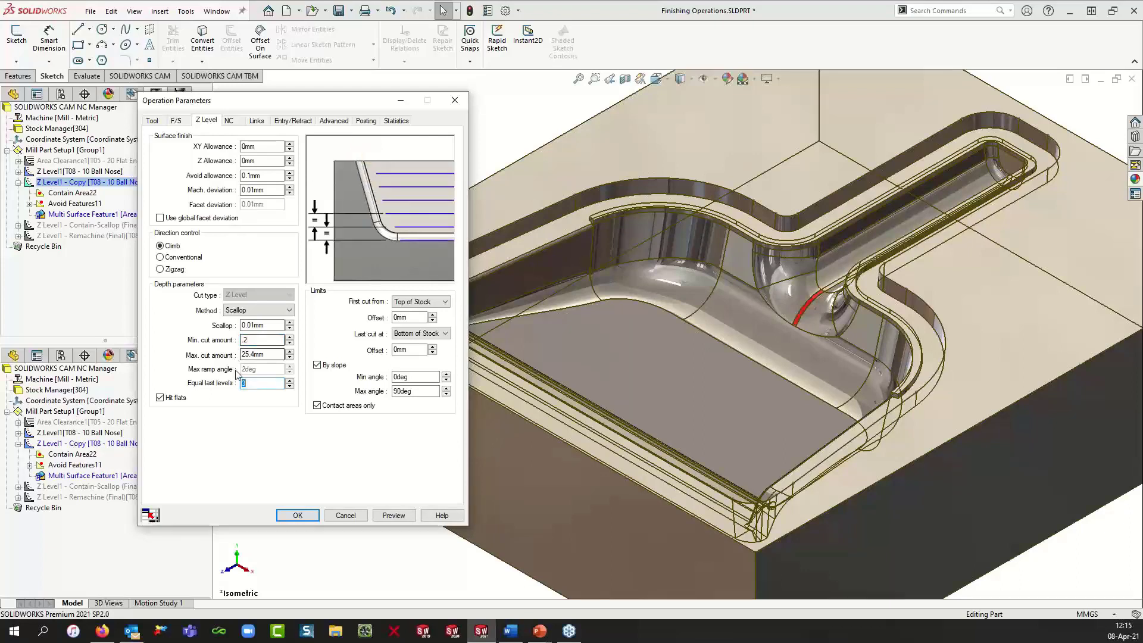
{"action": "left_click", "coordinate": [160, 399]}
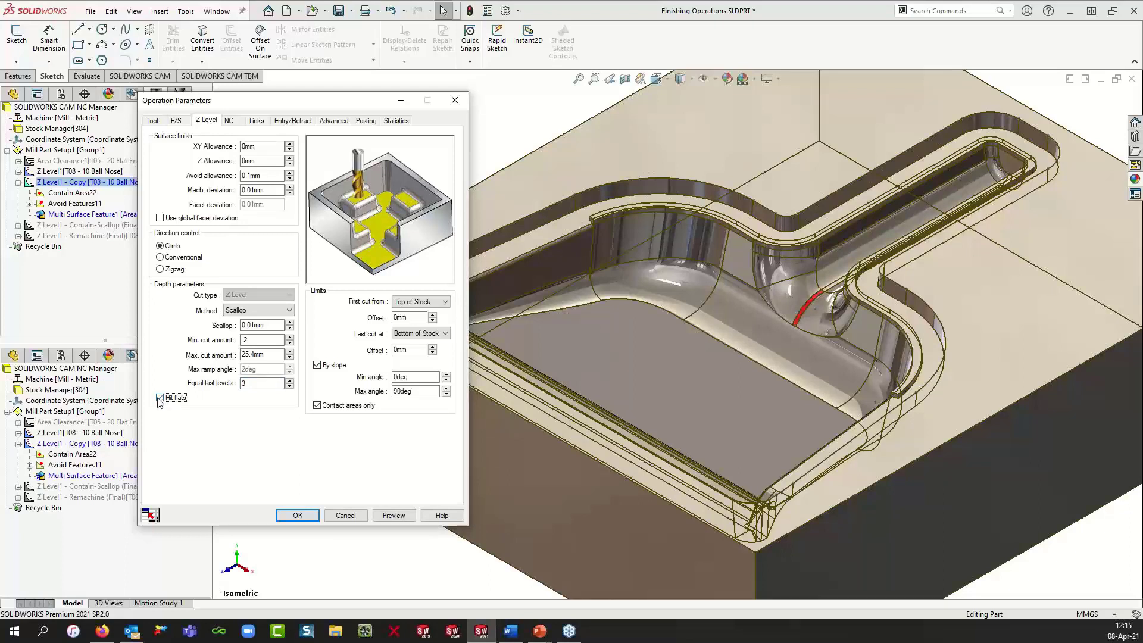
{"action": "left_click", "coordinate": [161, 399]}
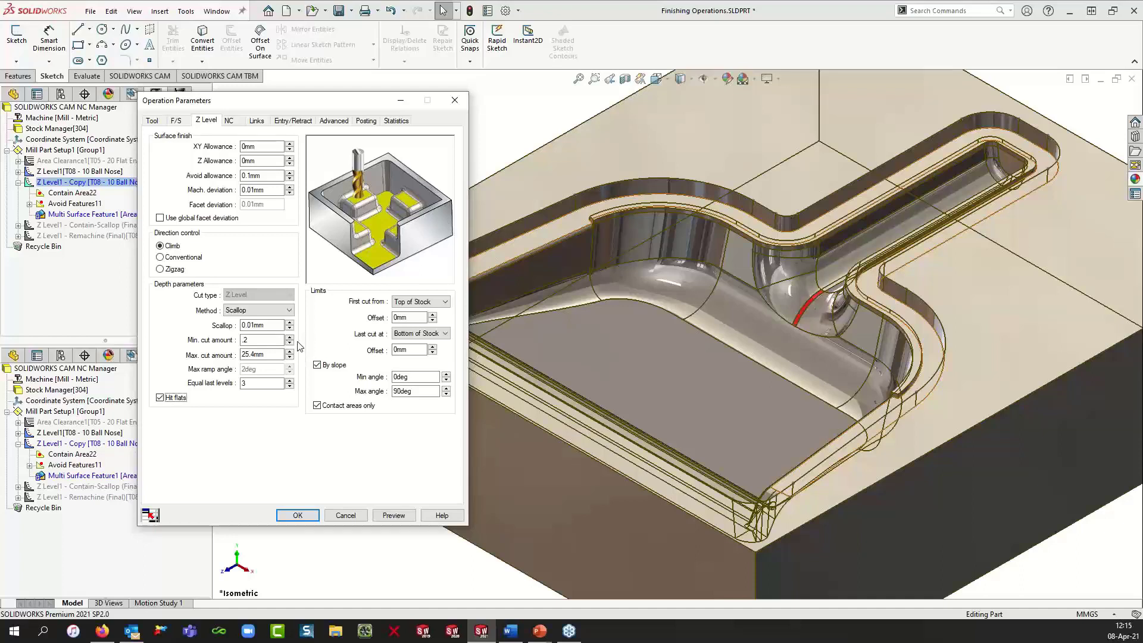
Step: Preview the scallop Z Level toolpath, inspect it around the cavity floor, and accept the parameters
{"action": "left_click", "coordinate": [403, 517]}
{"action": "left_click", "coordinate": [395, 516]}
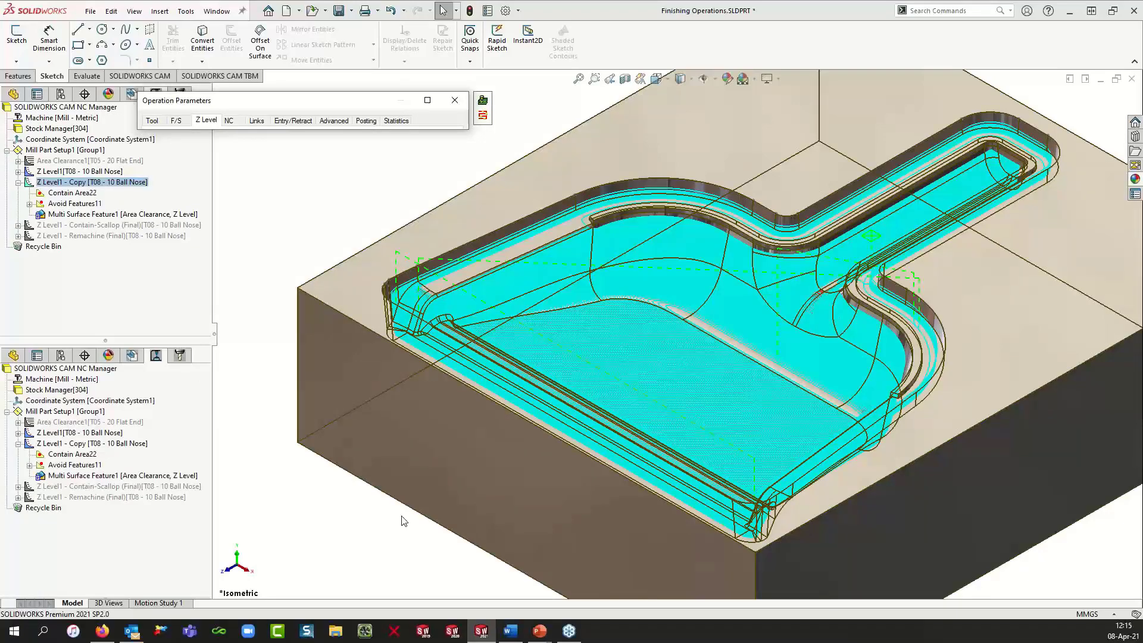
{"action": "scroll", "coordinate": [642, 333], "scroll_direction": "down", "scroll_amount": 3}
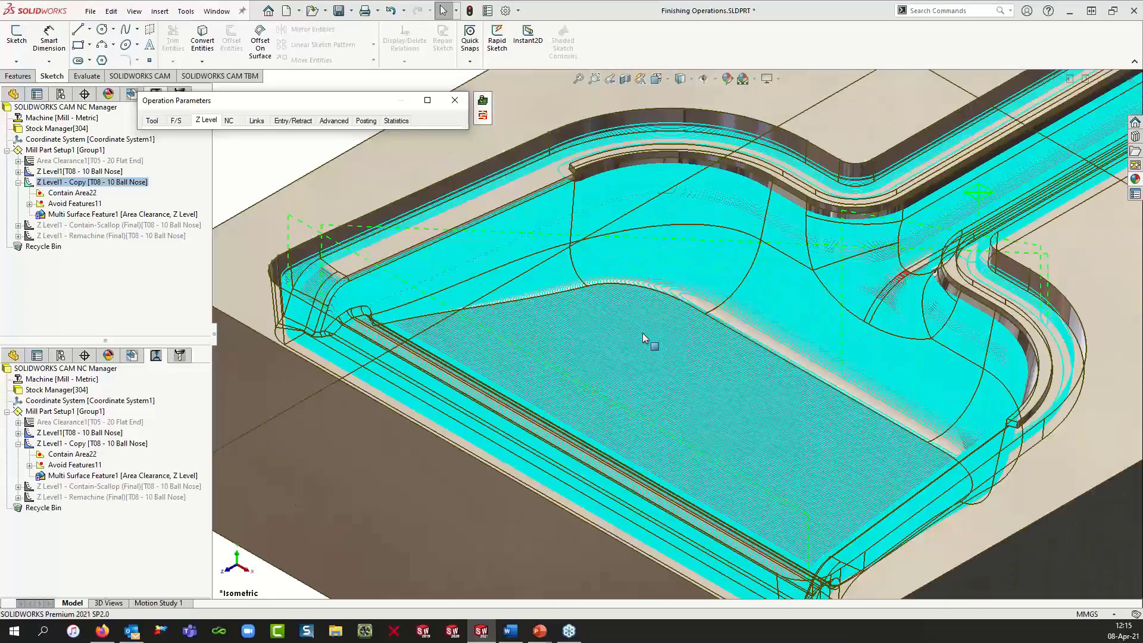
{"action": "scroll", "coordinate": [644, 302], "scroll_direction": "down", "scroll_amount": 6}
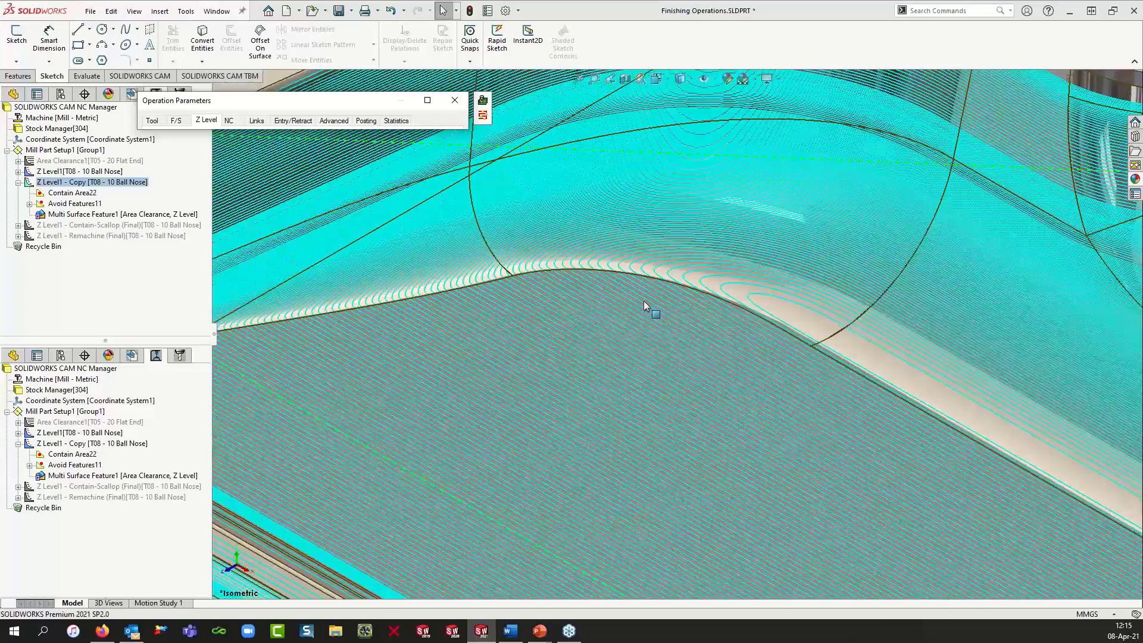
{"action": "scroll", "coordinate": [645, 301], "scroll_direction": "up", "scroll_amount": 5}
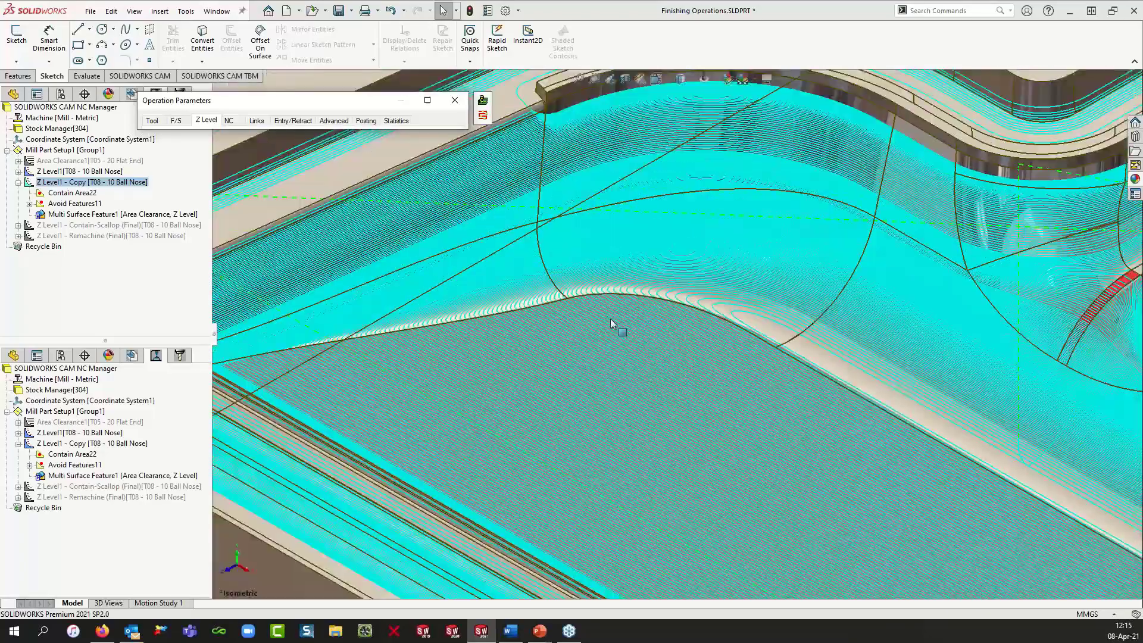
{"action": "middle_click_drag", "start_coordinate": [617, 327], "coordinate": [611, 349]}
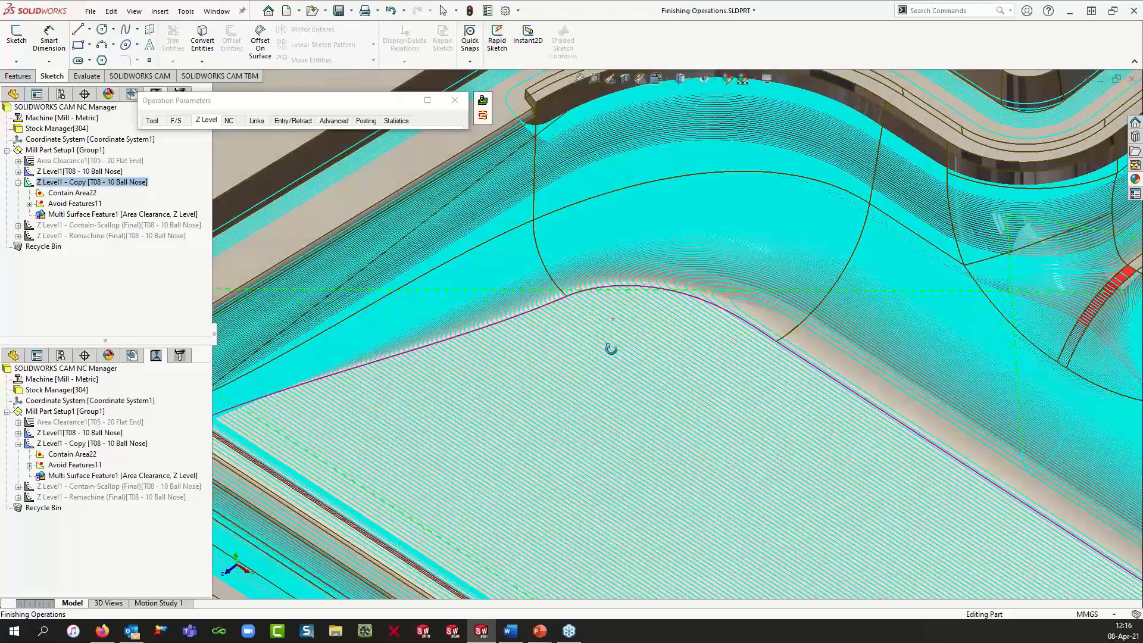
{"action": "scroll", "coordinate": [612, 351], "scroll_direction": "up", "scroll_amount": 3}
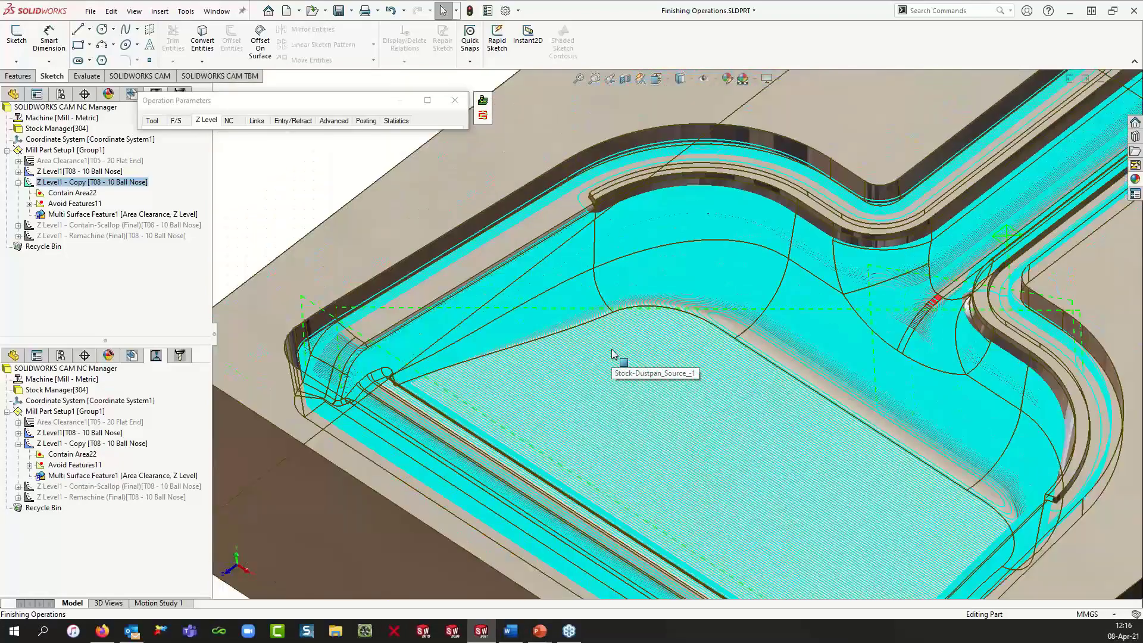
{"action": "scroll", "coordinate": [661, 417], "scroll_direction": "up", "scroll_amount": 2}
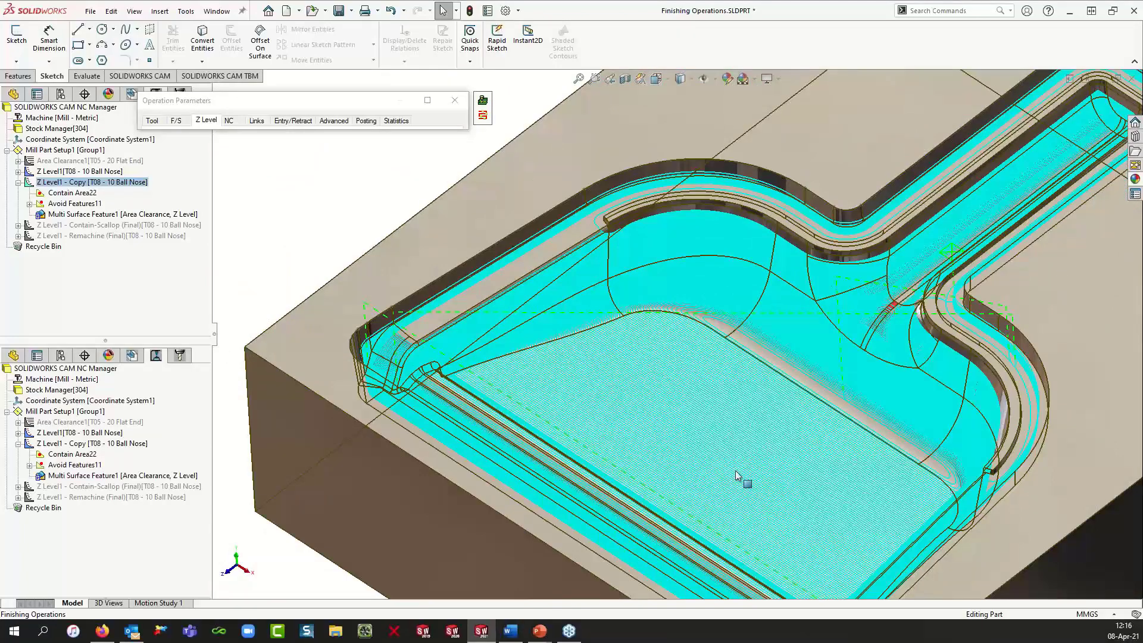
{"action": "scroll", "coordinate": [745, 448], "scroll_direction": "up", "scroll_amount": 2}
{"action": "middle_click_drag", "start_coordinate": [745, 447], "coordinate": [741, 425]}
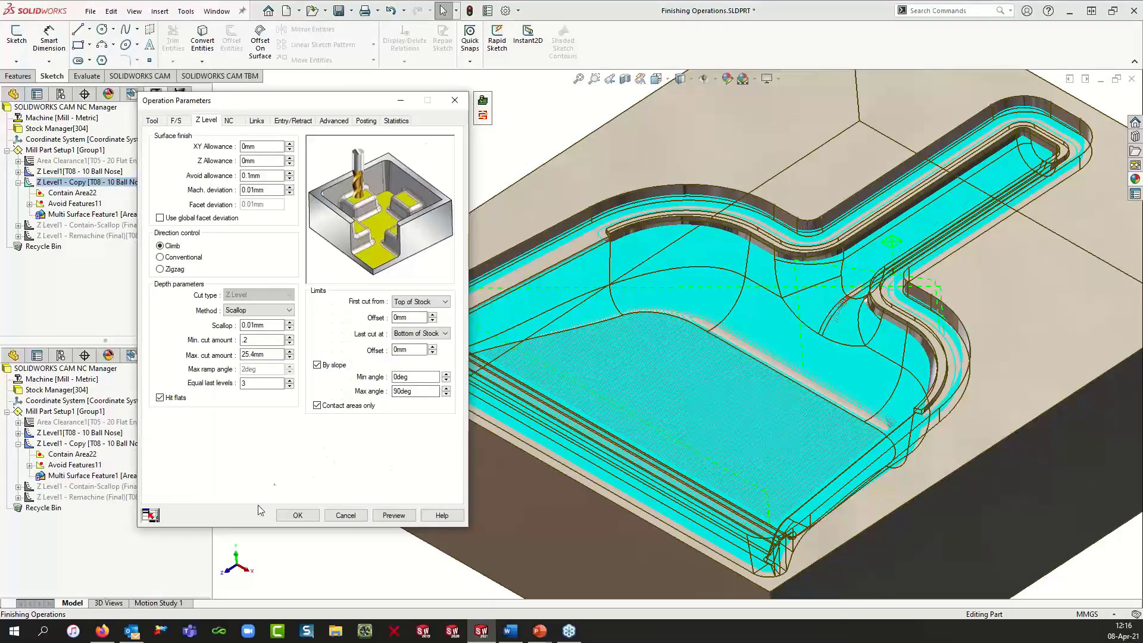
{"action": "left_click", "coordinate": [296, 517]}
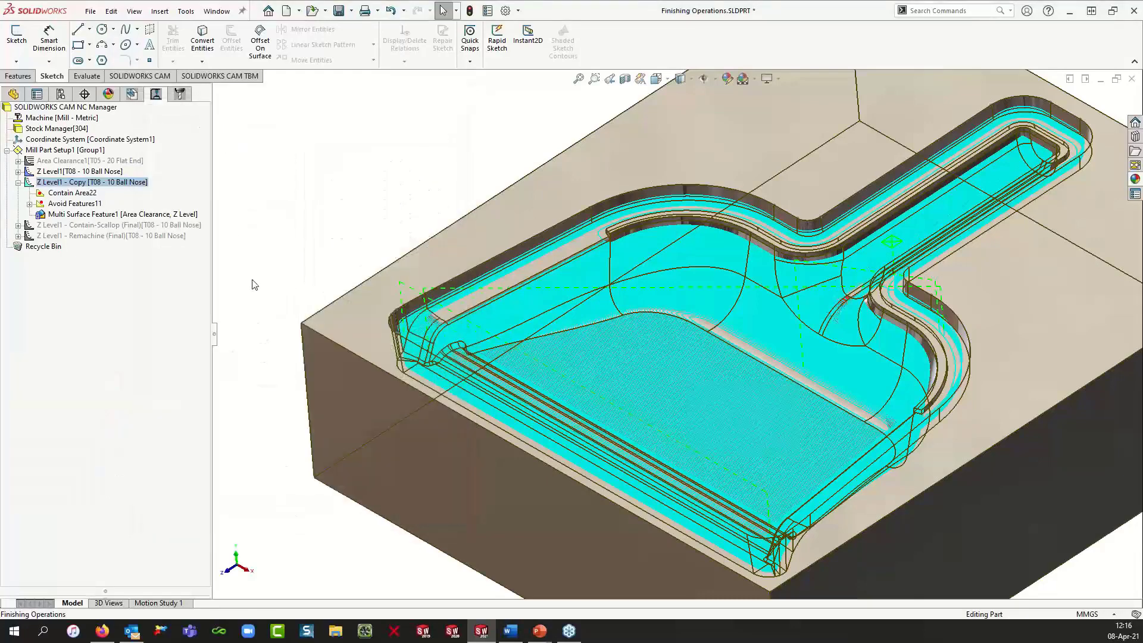
Step: Collapse the copied Z Level operation and select the mill part setup
{"action": "left_click", "coordinate": [18, 182]}
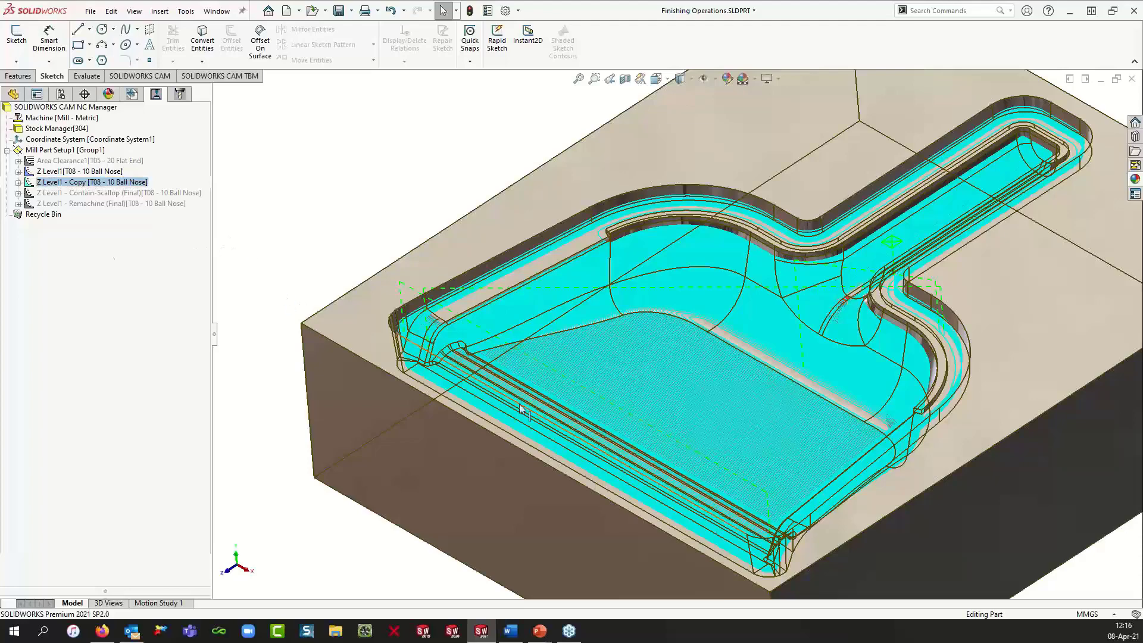
{"action": "left_click", "coordinate": [109, 183]}
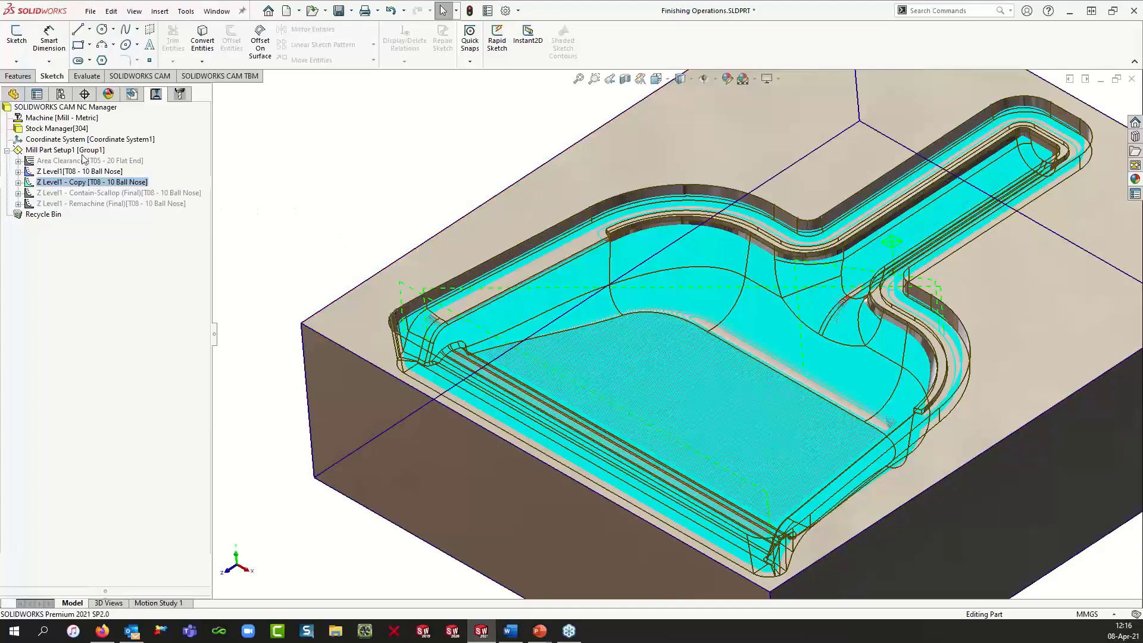
{"action": "left_click", "coordinate": [86, 151]}
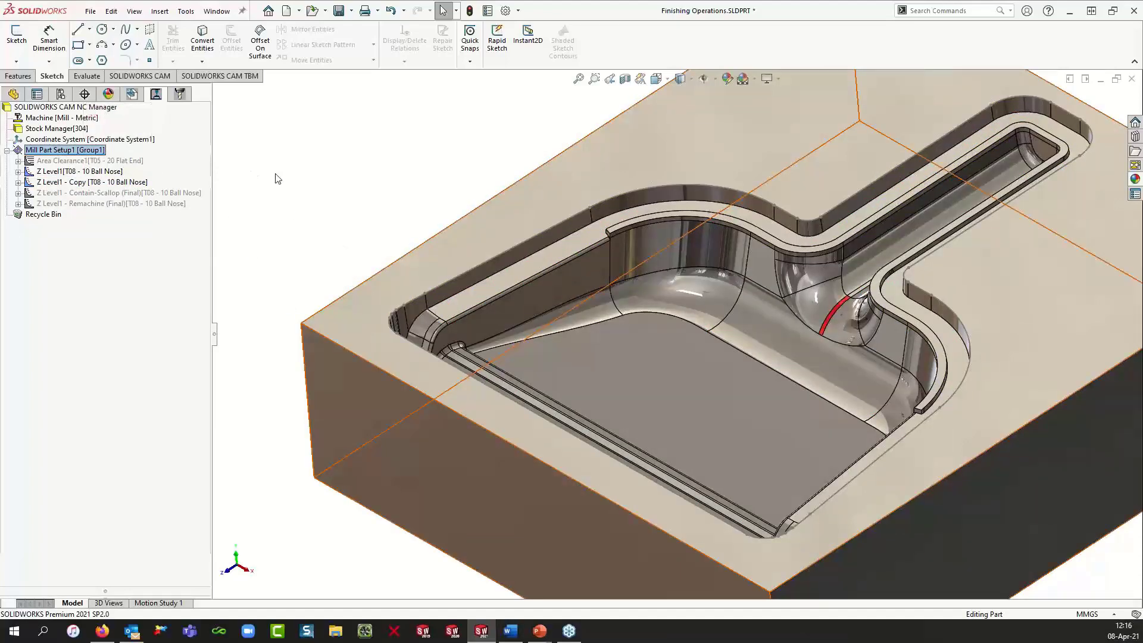
{"action": "scroll", "coordinate": [800, 321], "scroll_direction": "up", "scroll_amount": 1}
{"action": "scroll", "coordinate": [801, 322], "scroll_direction": "down", "scroll_amount": 3}
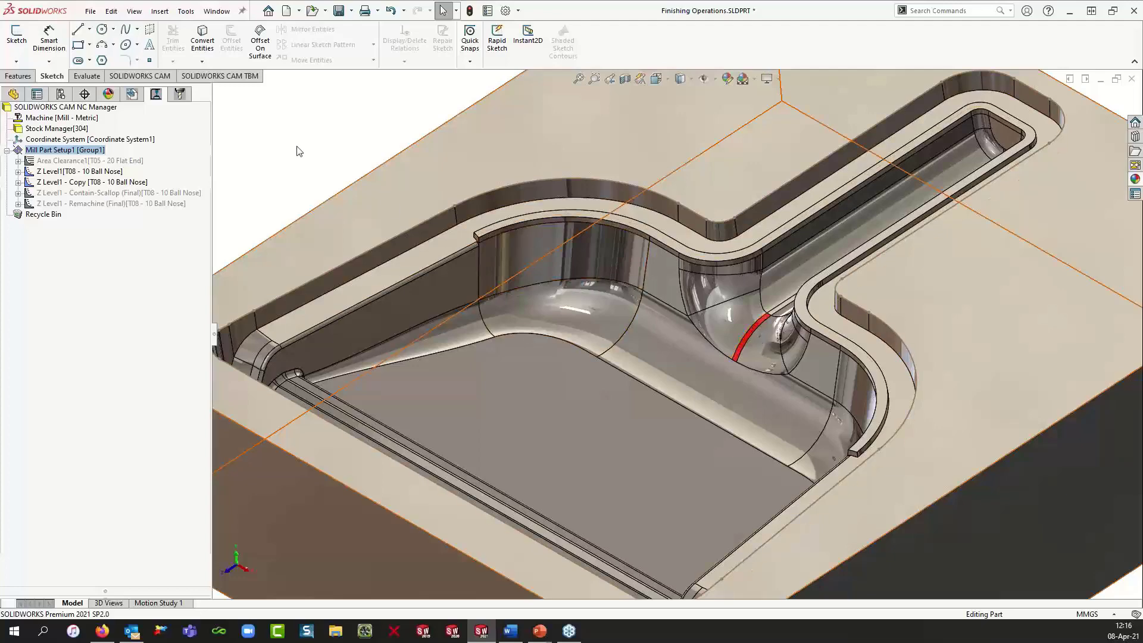
Step: Show the hidden Oops! Repair sketch in the part tree and inspect it where the cavity narrows into the handle
{"action": "left_click", "coordinate": [12, 96]}
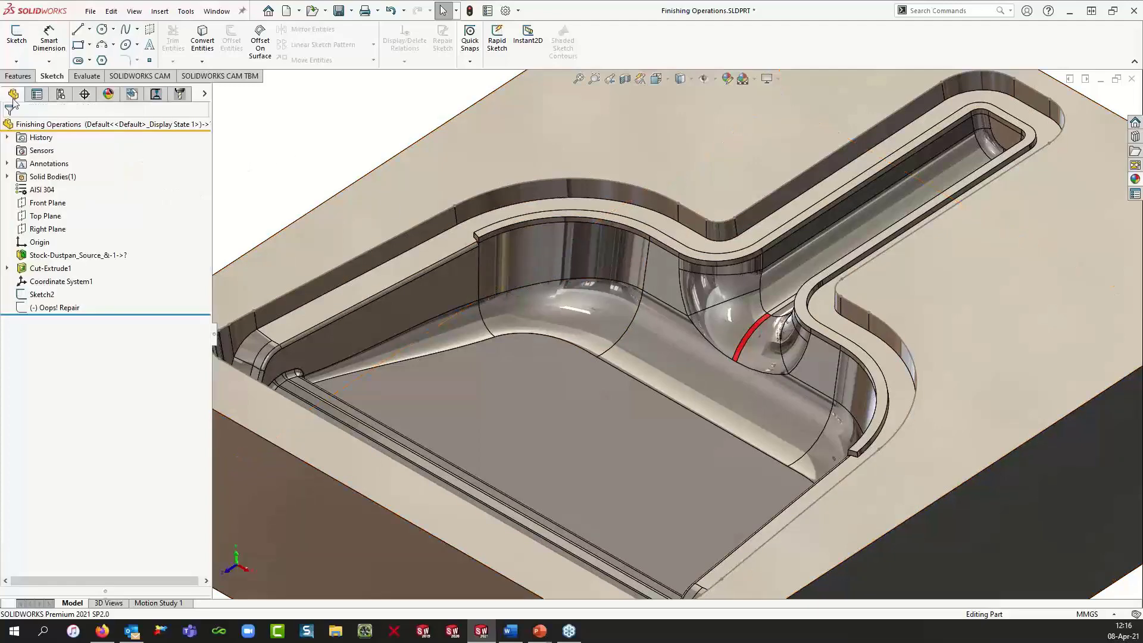
{"action": "left_click", "coordinate": [40, 310]}
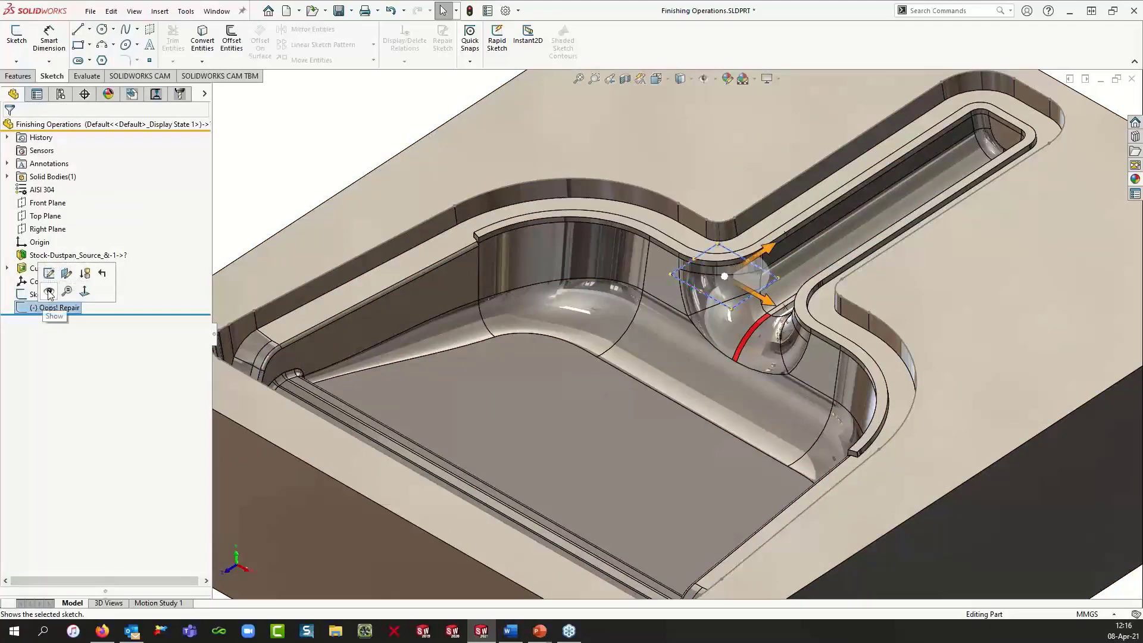
{"action": "left_click", "coordinate": [49, 292]}
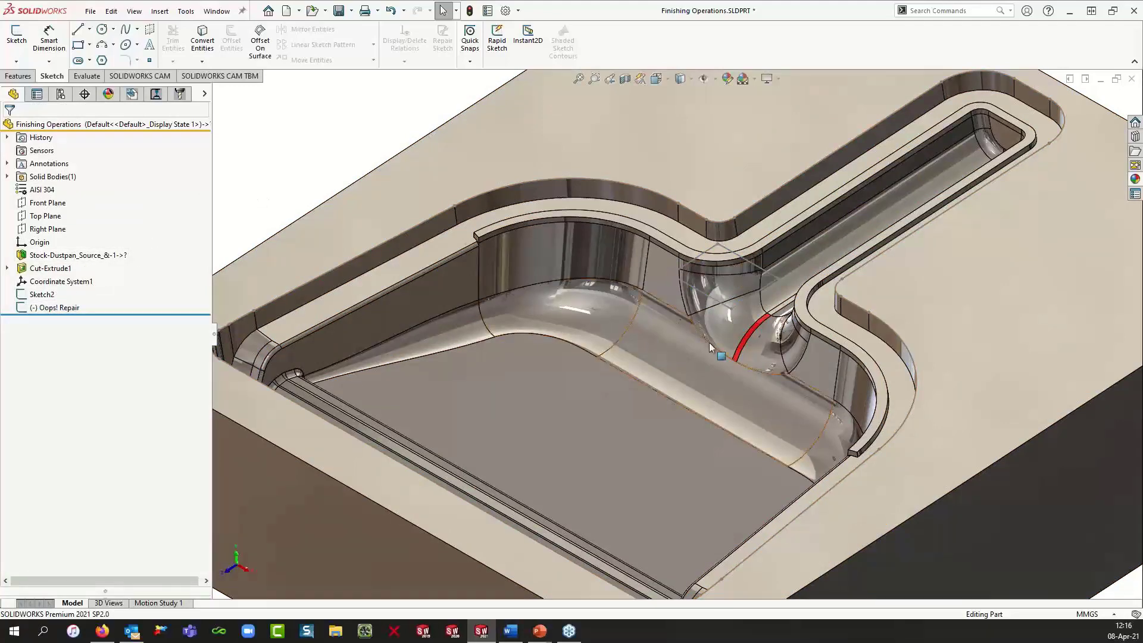
{"action": "mouse_move", "coordinate": [731, 329]}
{"action": "middle_mouse_down"}
{"action": "mouse_move", "coordinate": [748, 336]}
{"action": "mouse_move", "coordinate": [720, 316]}
{"action": "middle_mouse_up"}
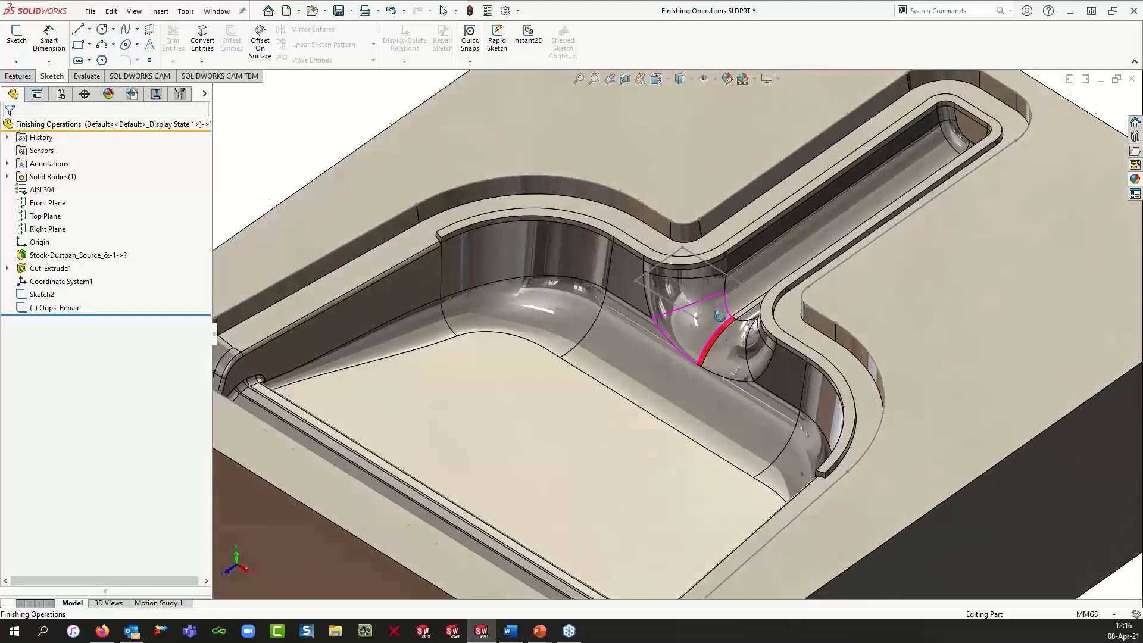
{"action": "scroll", "coordinate": [722, 316], "scroll_direction": "down", "scroll_amount": 4}
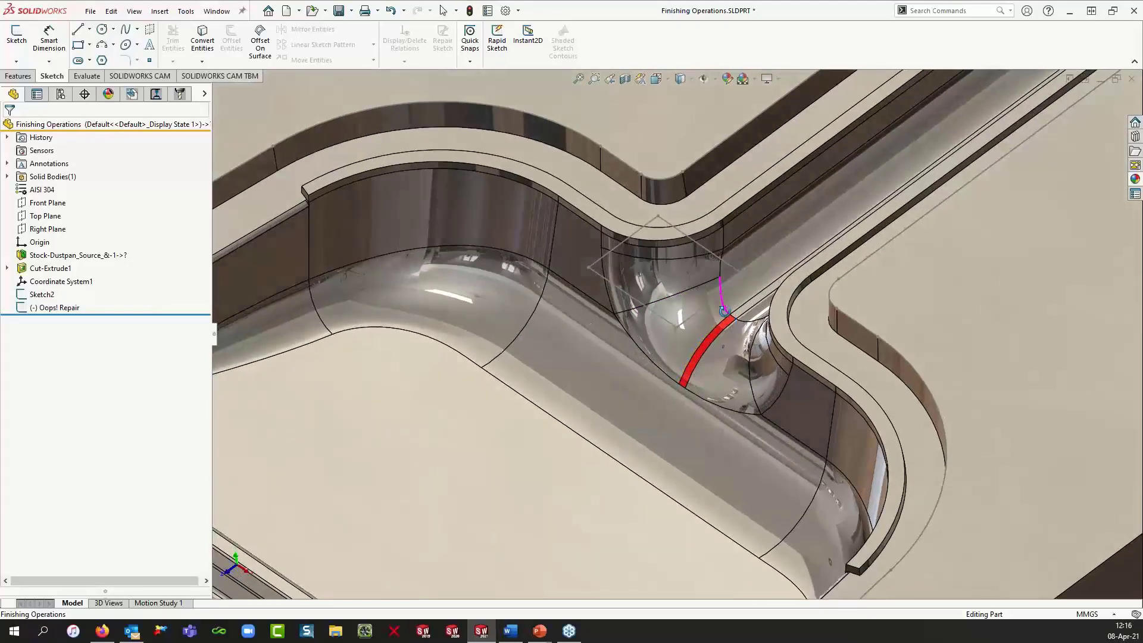
{"action": "key", "text": "Escape"}
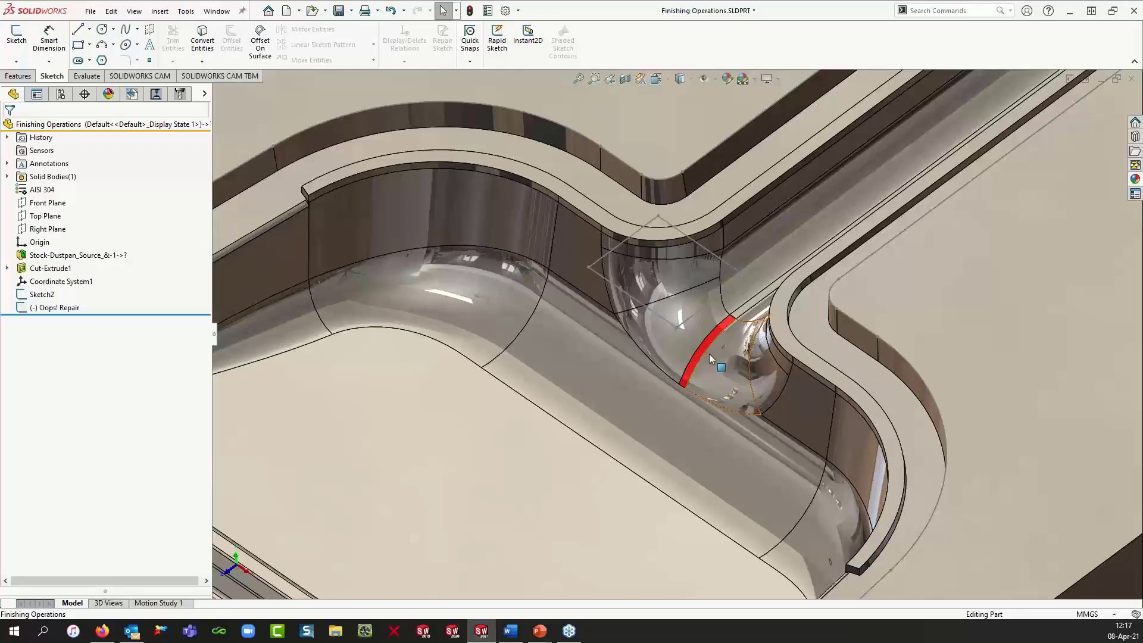
{"action": "scroll", "coordinate": [709, 353], "scroll_direction": "up", "scroll_amount": 4}
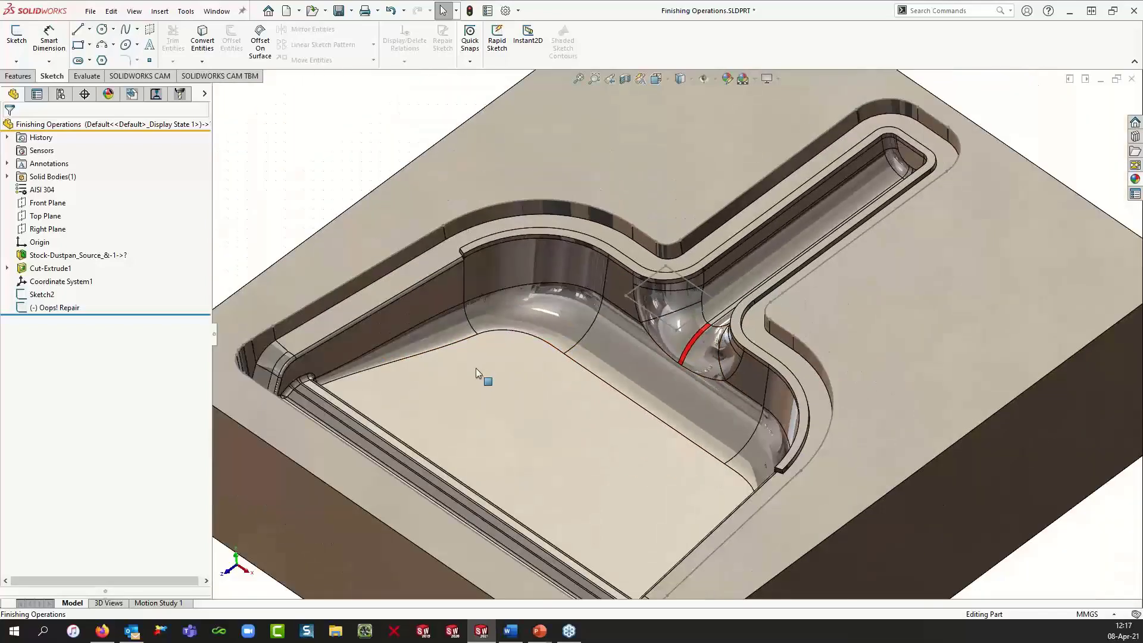
{"action": "scroll", "coordinate": [477, 369], "scroll_direction": "up", "scroll_amount": 3}
{"action": "middle_click_drag", "start_coordinate": [331, 253], "coordinate": [327, 220]}
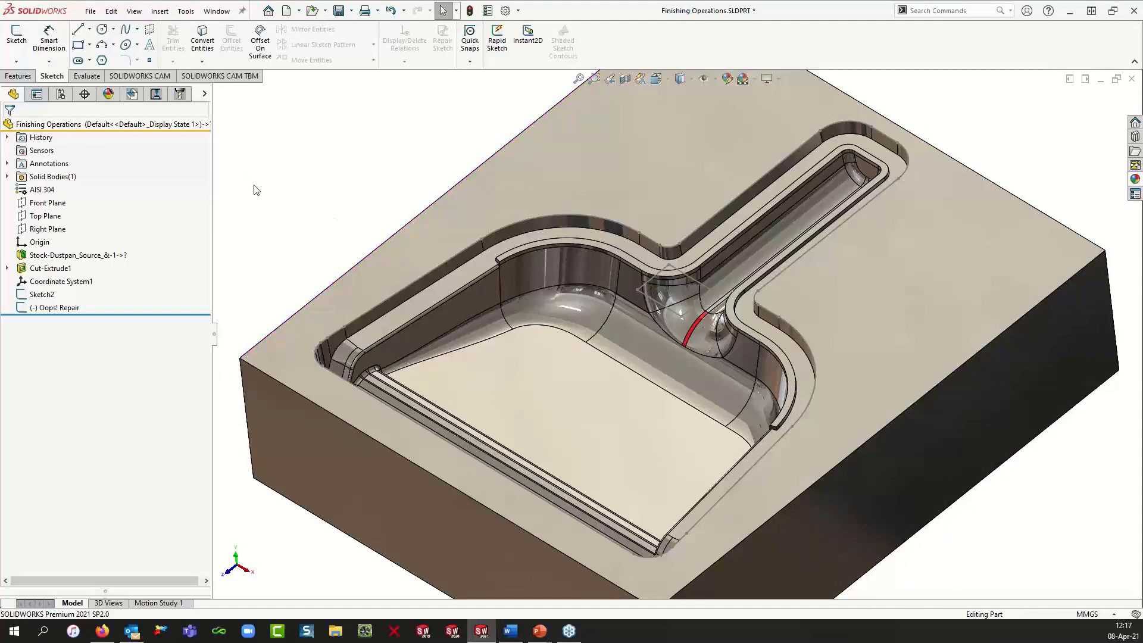
Step: Copy the scallop Z Level operation within the mill part setup and expand the new copy
{"action": "left_click", "coordinate": [155, 94]}
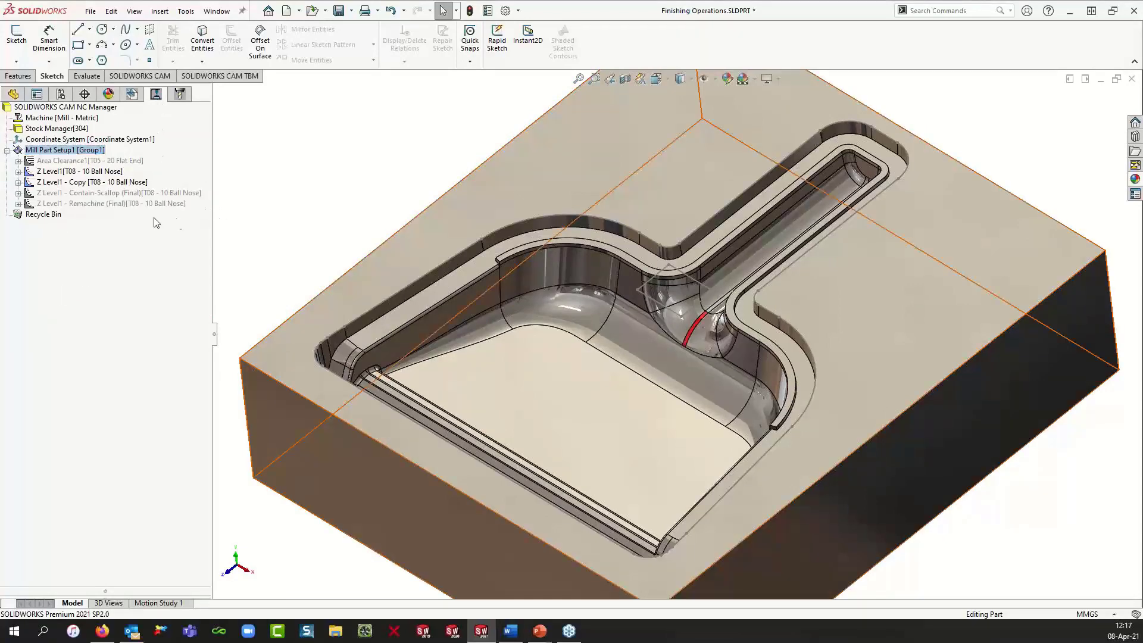
{"action": "left_click", "coordinate": [116, 188]}
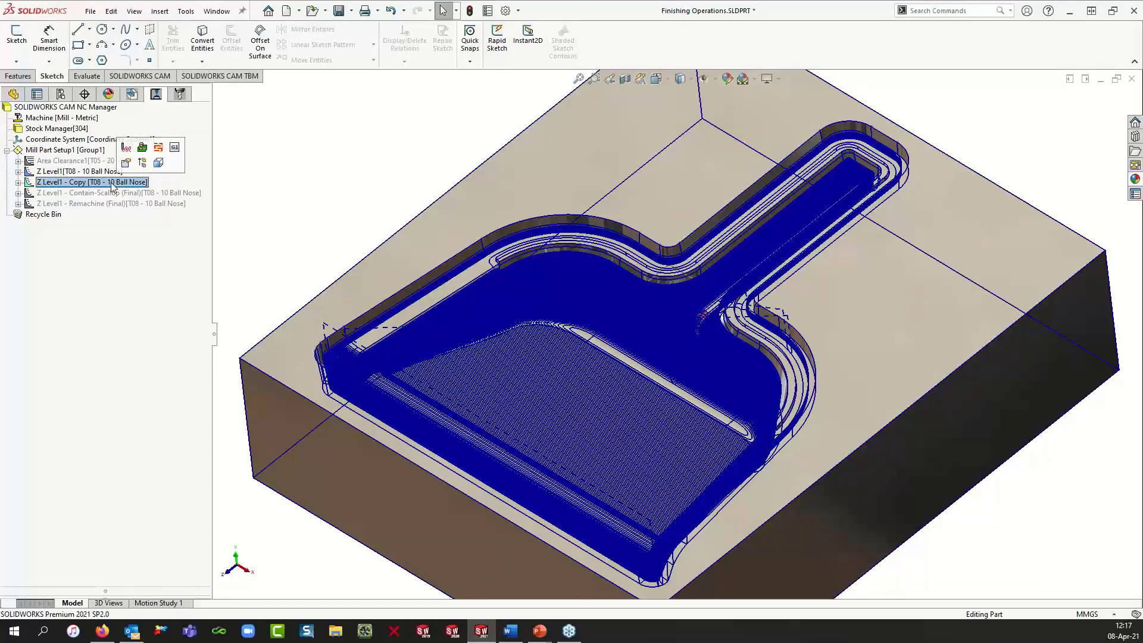
{"action": "left_click_drag", "start_coordinate": [115, 185], "coordinate": [118, 197], "text": "ctrl"}
{"action": "left_click", "coordinate": [109, 202]}
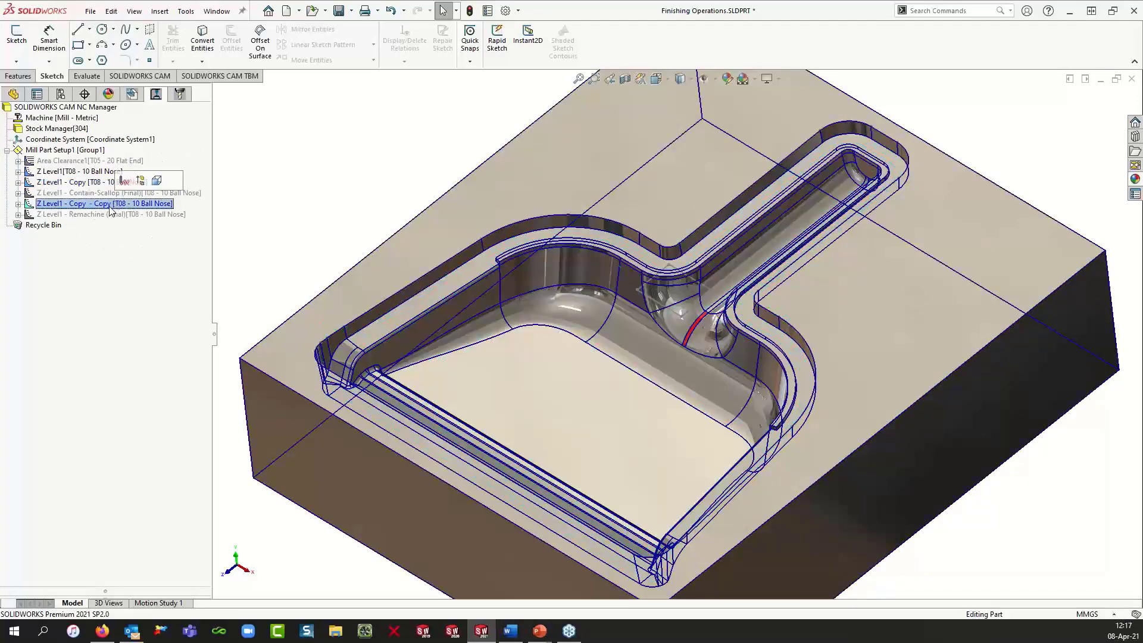
{"action": "left_click", "coordinate": [112, 182]}
{"action": "left_click_drag", "start_coordinate": [110, 203], "coordinate": [111, 189]}
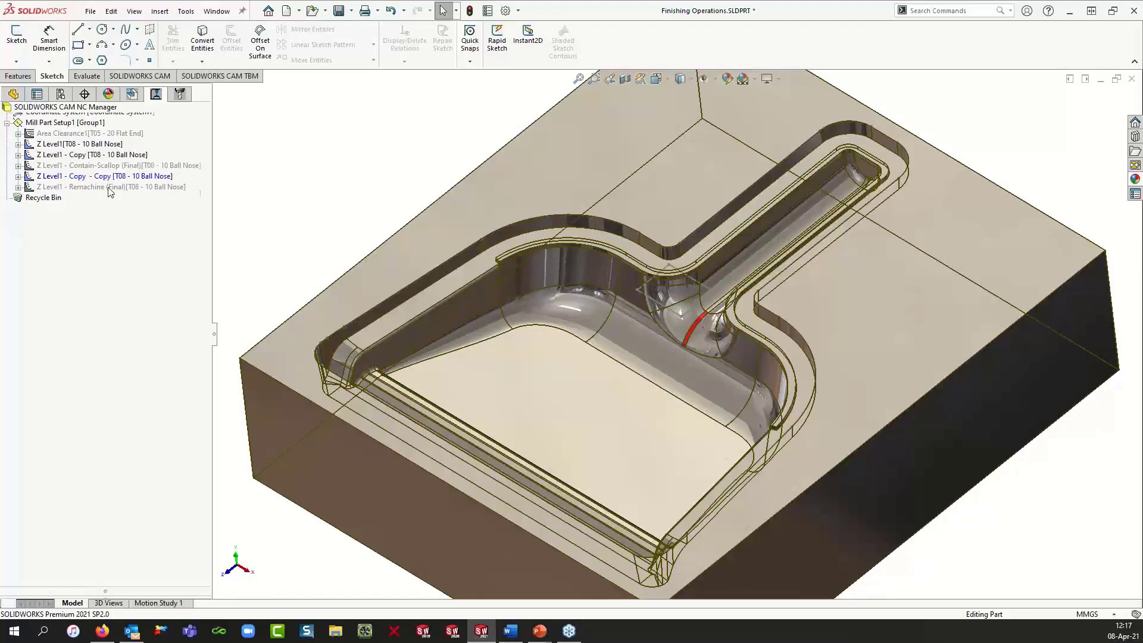
{"action": "left_click", "coordinate": [18, 194]}
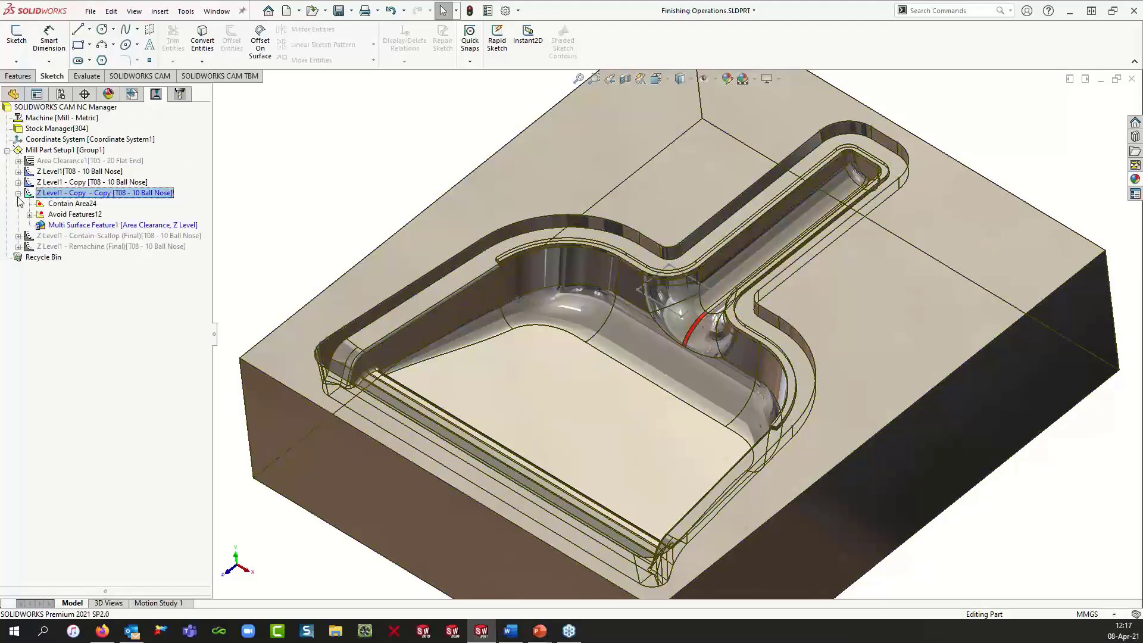
Step: Edit the new operation's contain area to use the Oops! Repair sketch instead of Sketch2
{"action": "left_click", "coordinate": [77, 205]}
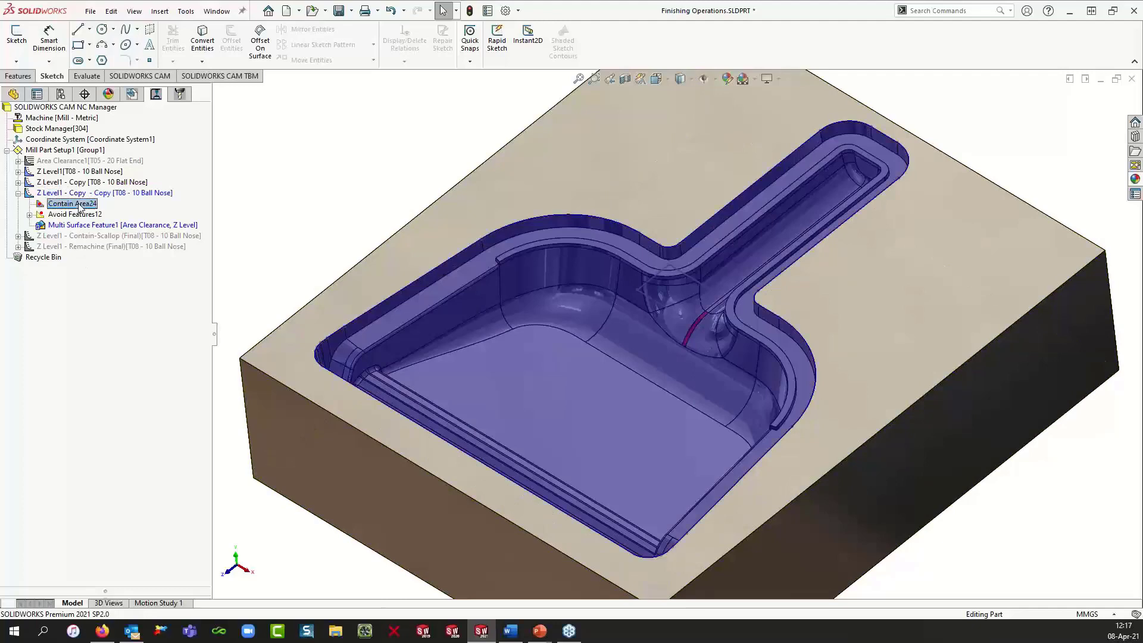
{"action": "right_click", "coordinate": [80, 205]}
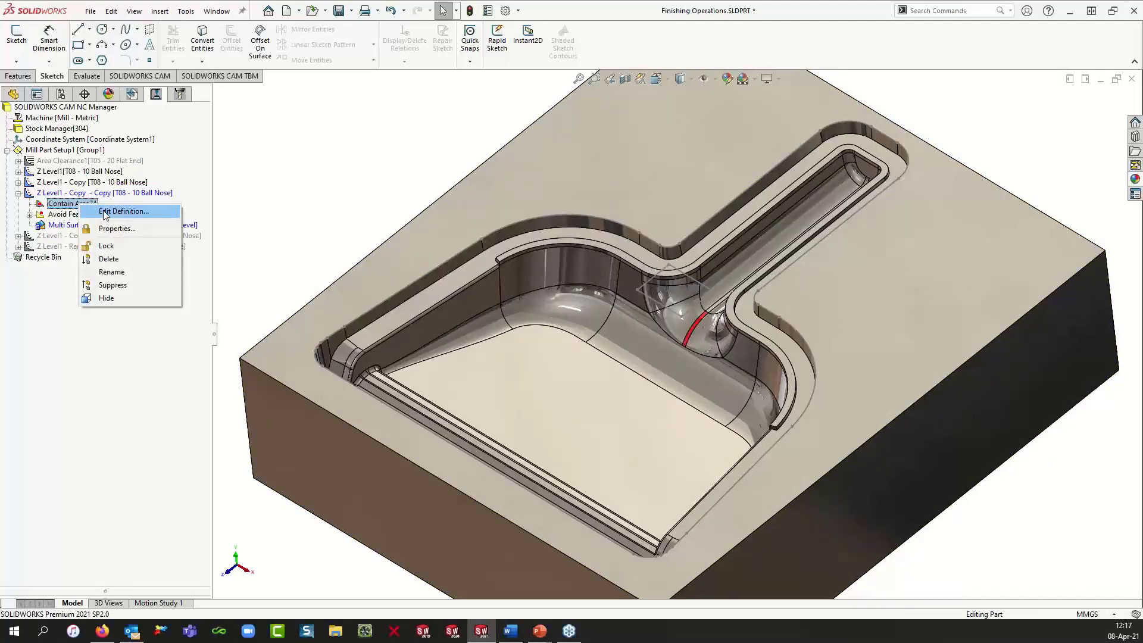
{"action": "left_click", "coordinate": [104, 213]}
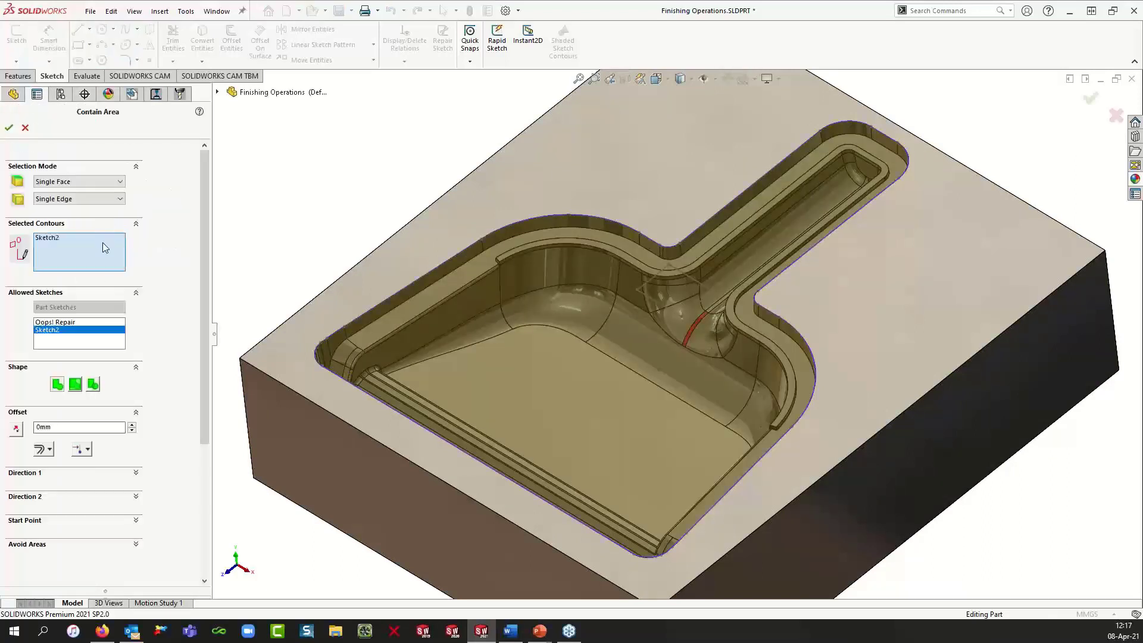
{"action": "left_click", "coordinate": [68, 321]}
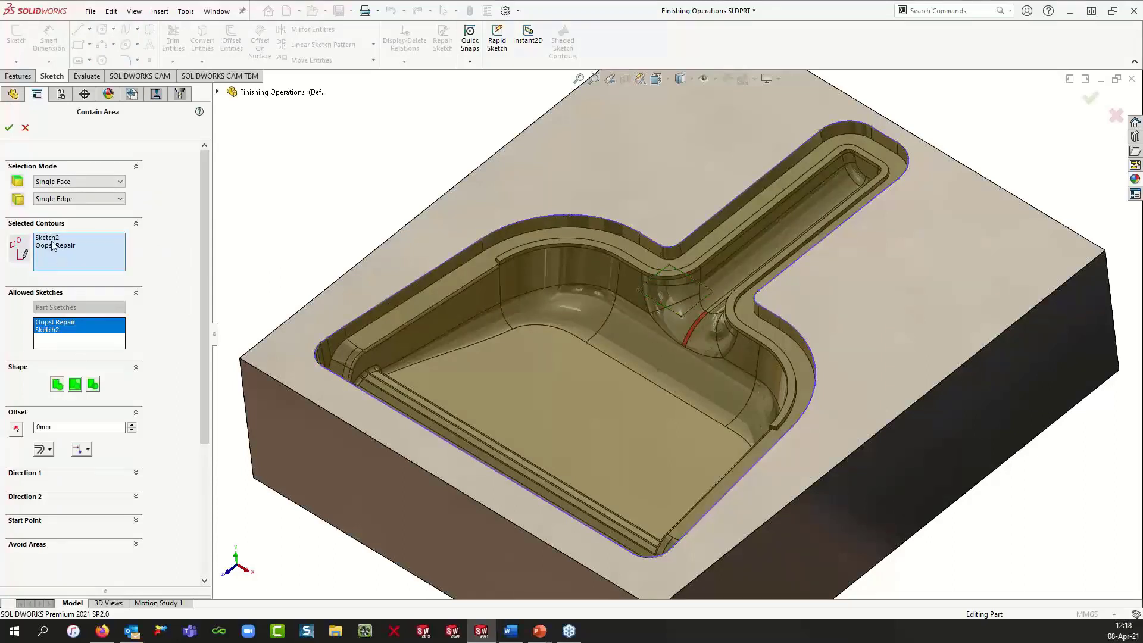
{"action": "left_click", "coordinate": [53, 241]}
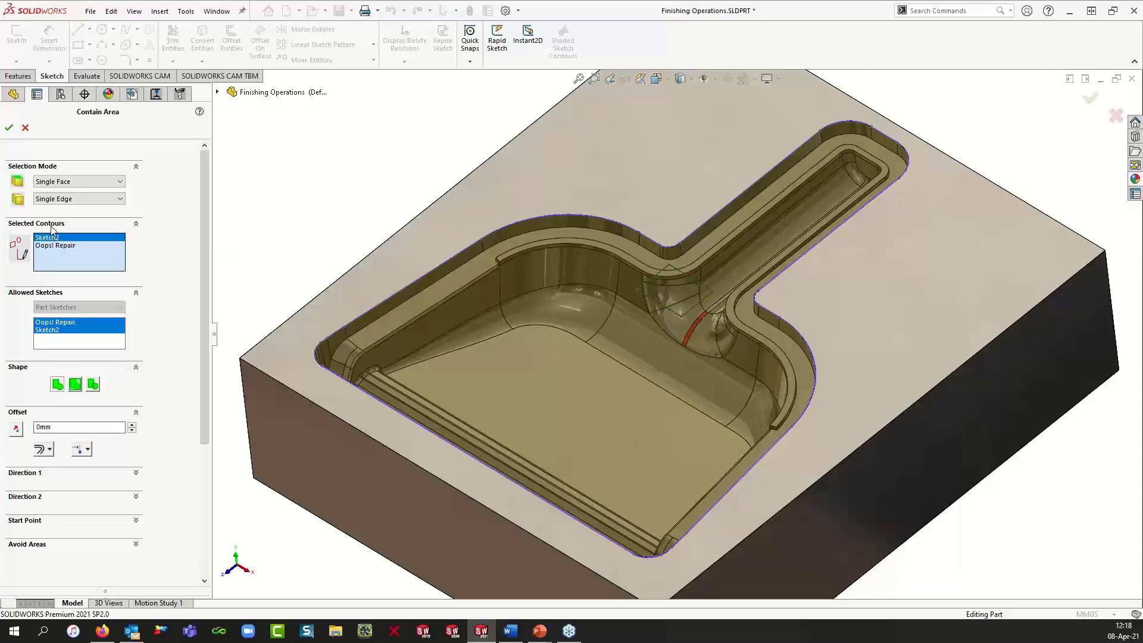
{"action": "key", "text": "Delete"}
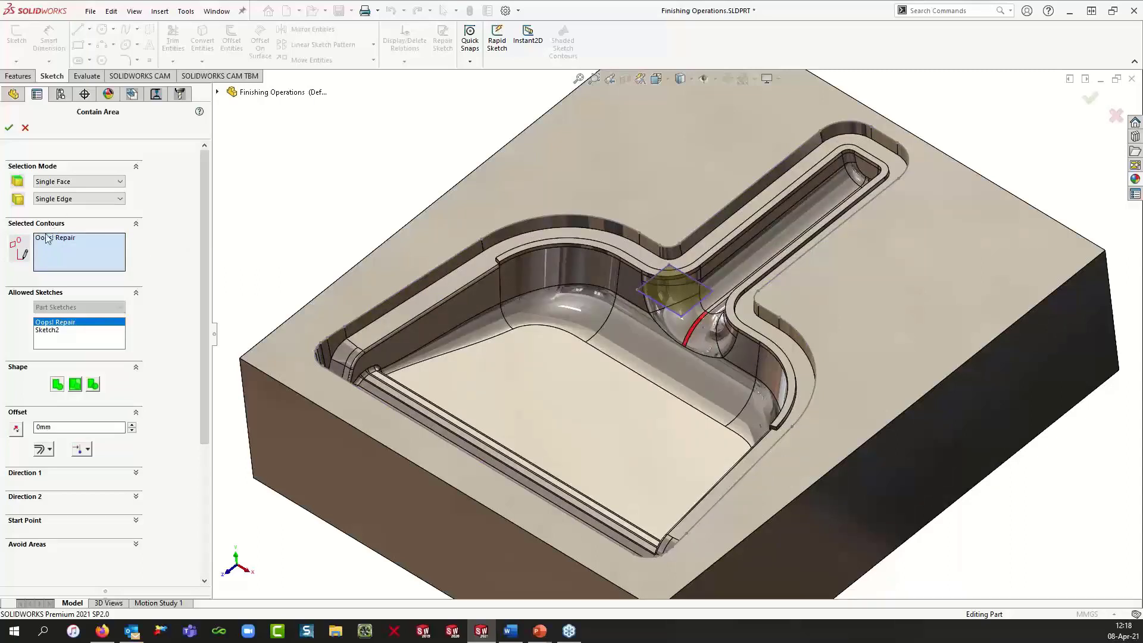
{"action": "left_click", "coordinate": [88, 452]}
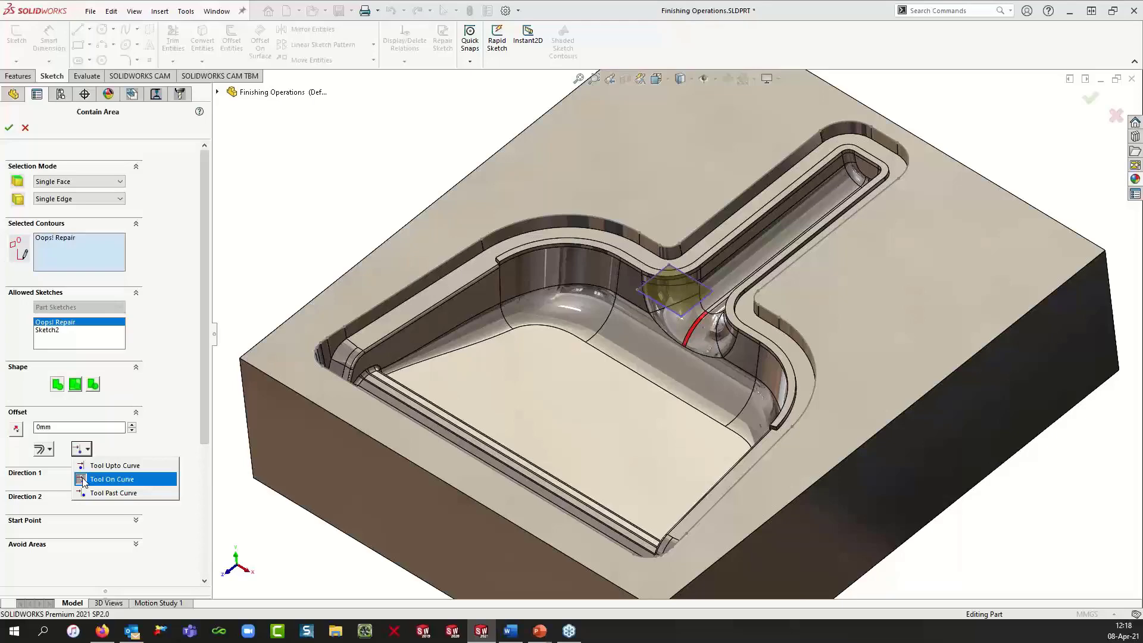
{"action": "left_click", "coordinate": [9, 127]}
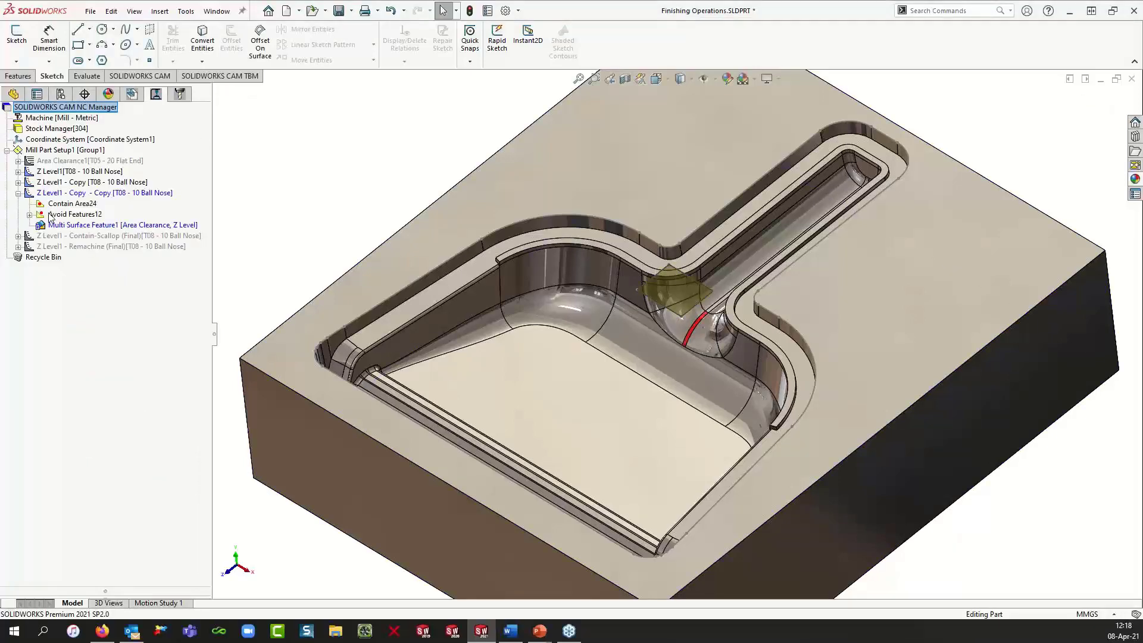
Step: Open the new operation's parameters and set the direction control to Zigzag
{"action": "left_click", "coordinate": [96, 194]}
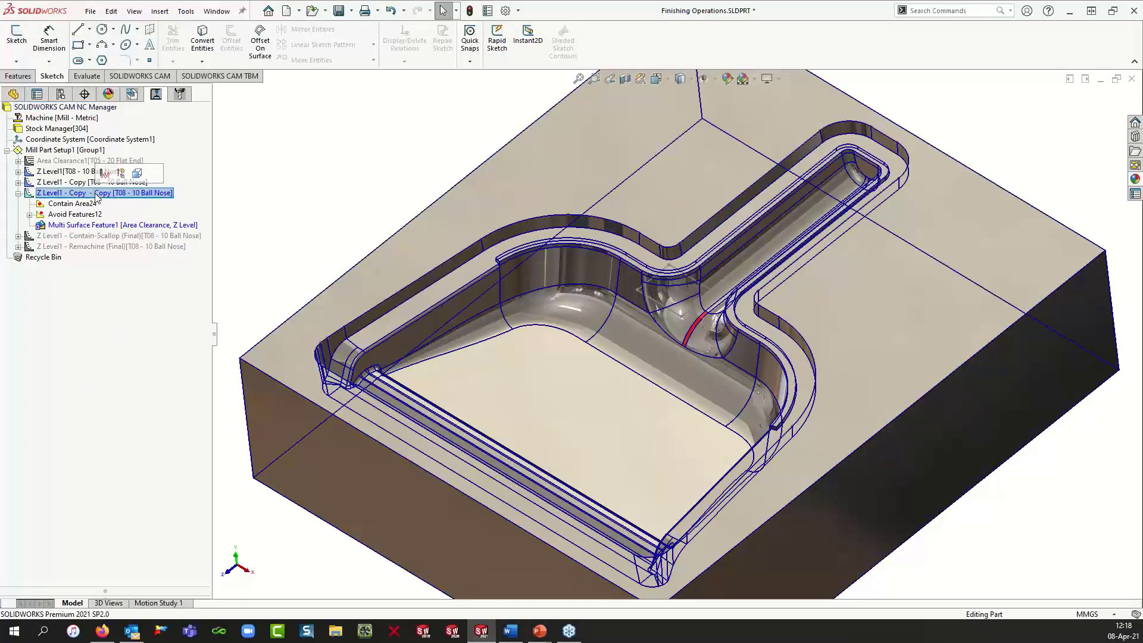
{"action": "right_click", "coordinate": [96, 194]}
{"action": "left_click", "coordinate": [122, 204]}
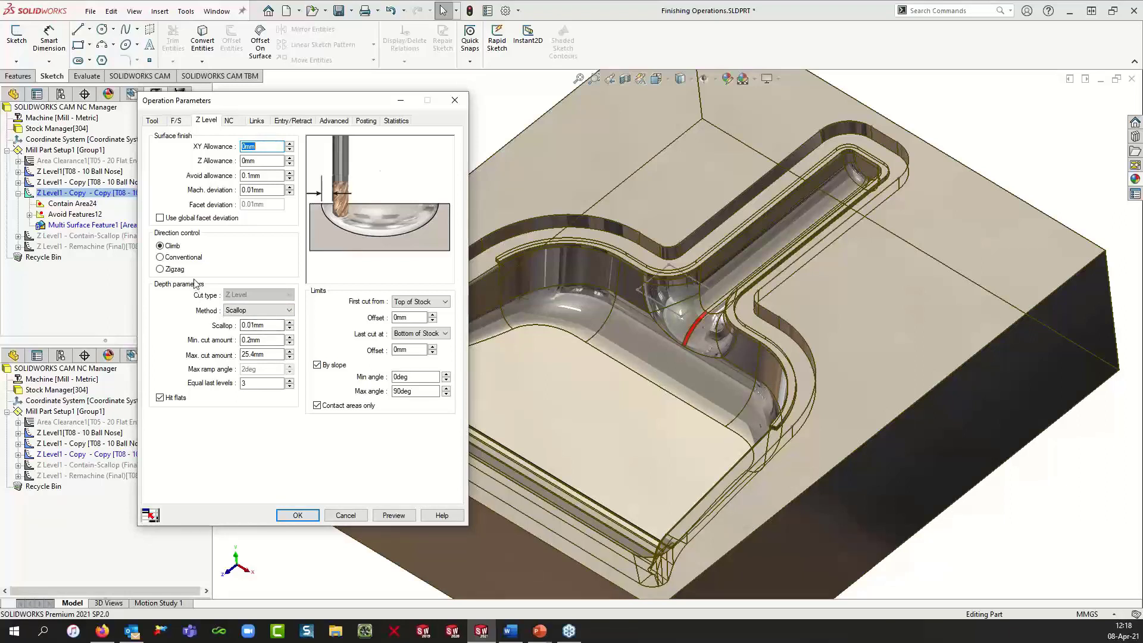
{"action": "left_click", "coordinate": [160, 270]}
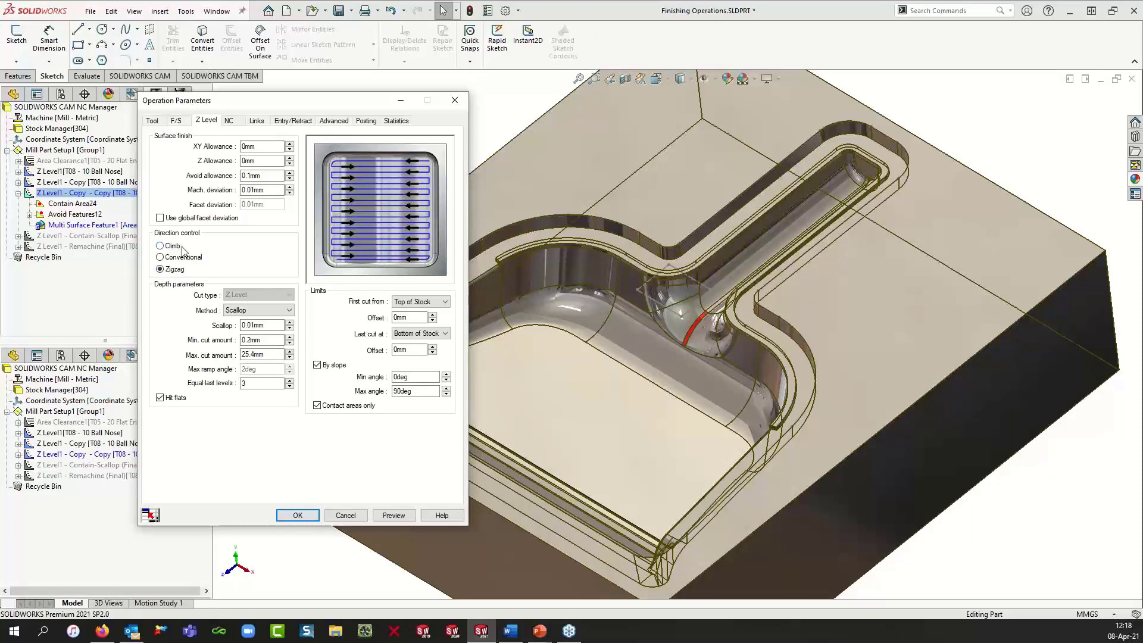
Step: Set the first cut to User Defined and pick the Oops! Repair sketch's corner vertex as the Z start point
{"action": "left_click", "coordinate": [433, 321]}
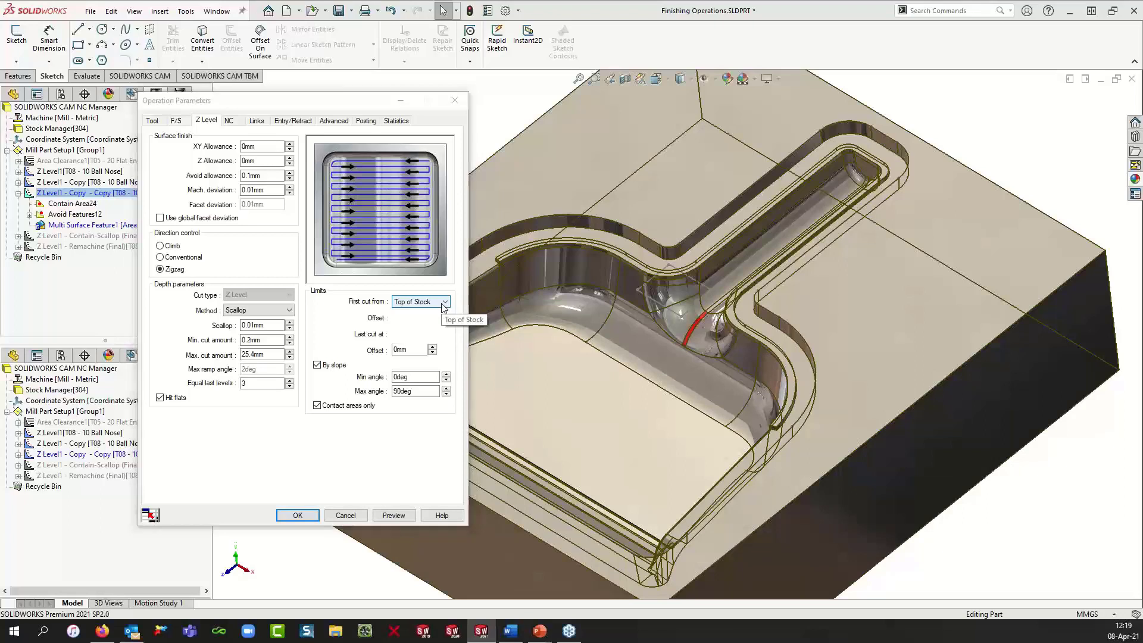
{"action": "left_click", "coordinate": [444, 303]}
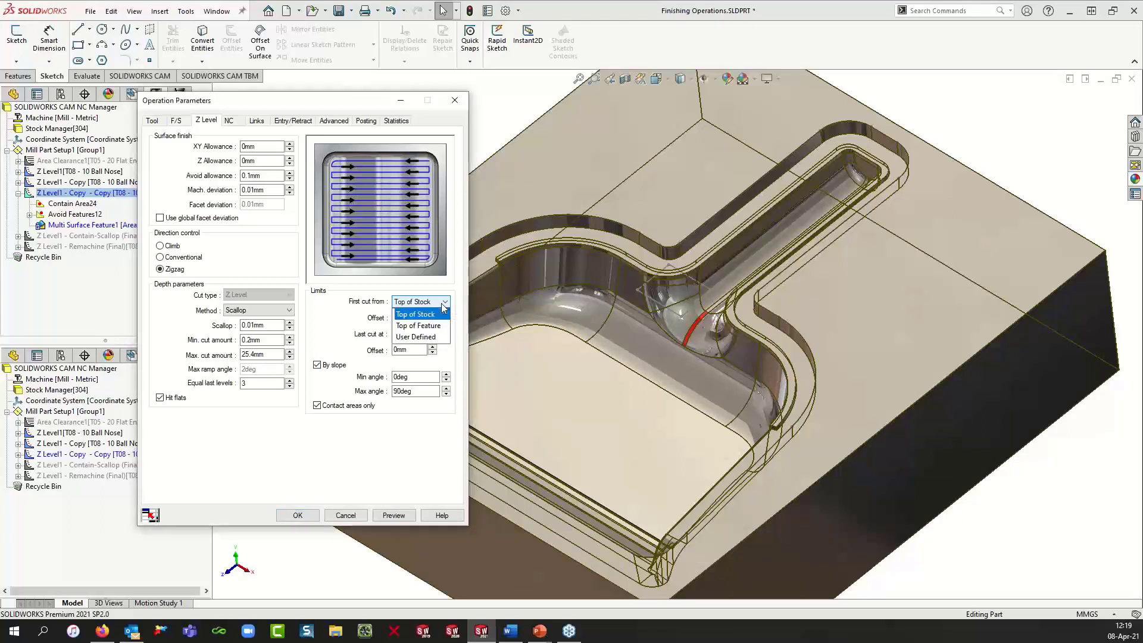
{"action": "left_click", "coordinate": [434, 337]}
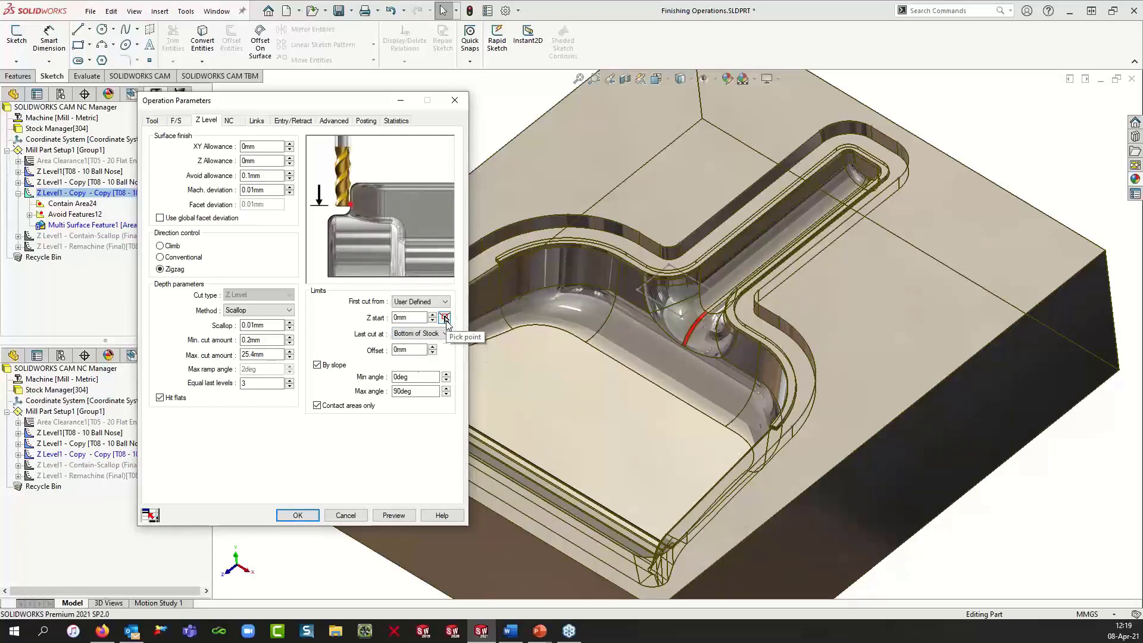
{"action": "left_click", "coordinate": [445, 317]}
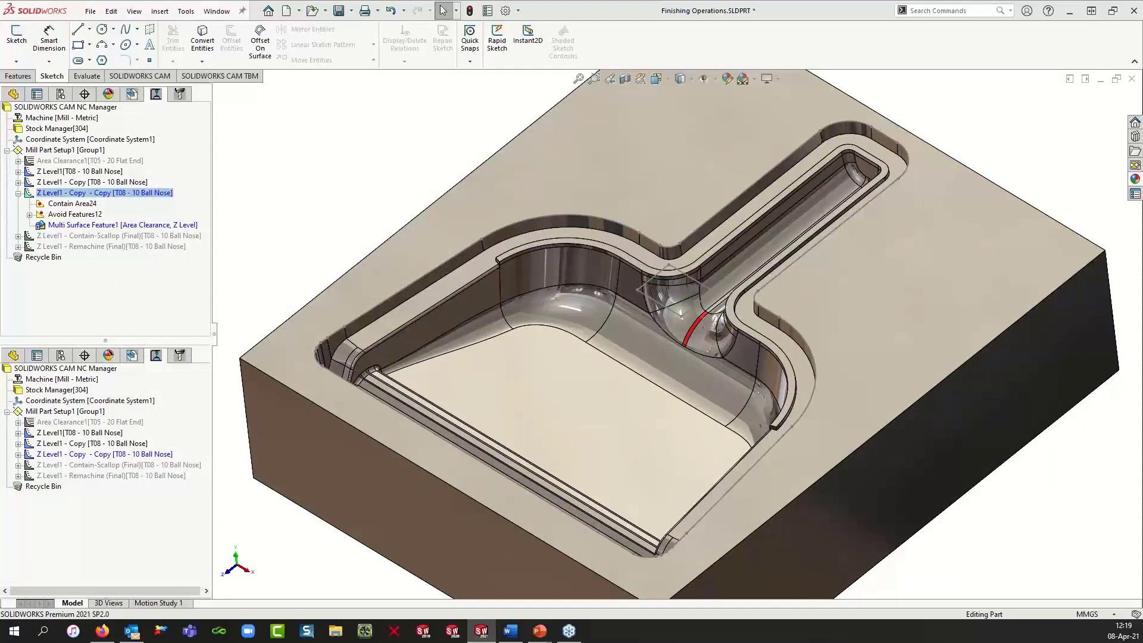
{"action": "left_click_drag", "start_coordinate": [153, 171], "coordinate": [174, 151]}
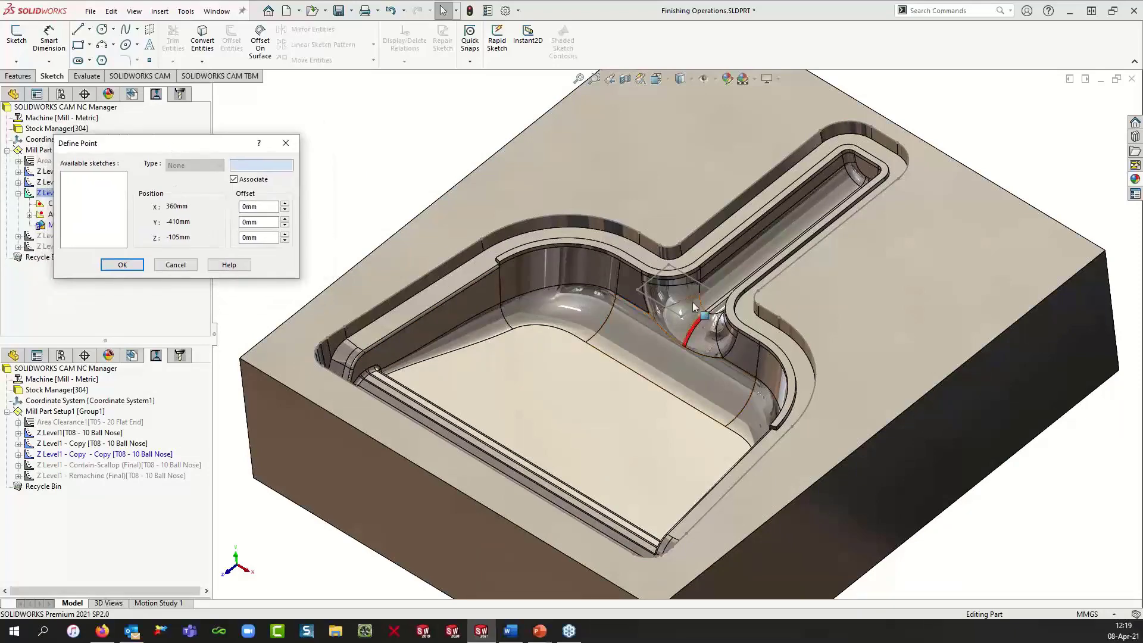
{"action": "scroll", "coordinate": [694, 306], "scroll_direction": "down", "scroll_amount": 6}
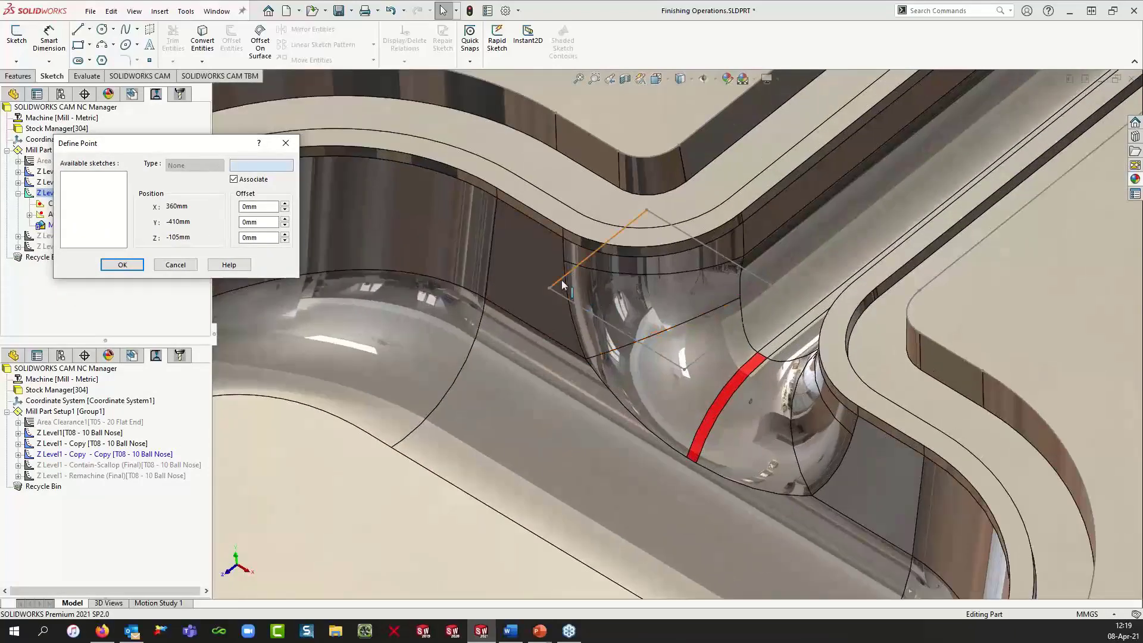
{"action": "scroll", "coordinate": [563, 284], "scroll_direction": "down", "scroll_amount": 2}
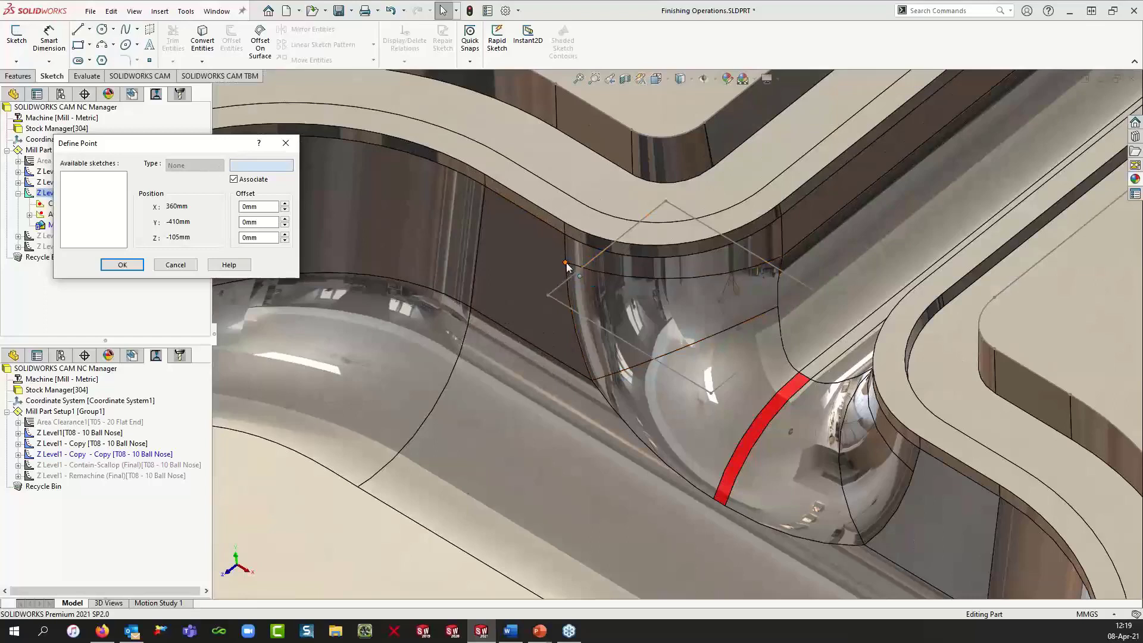
{"action": "left_click", "coordinate": [565, 263]}
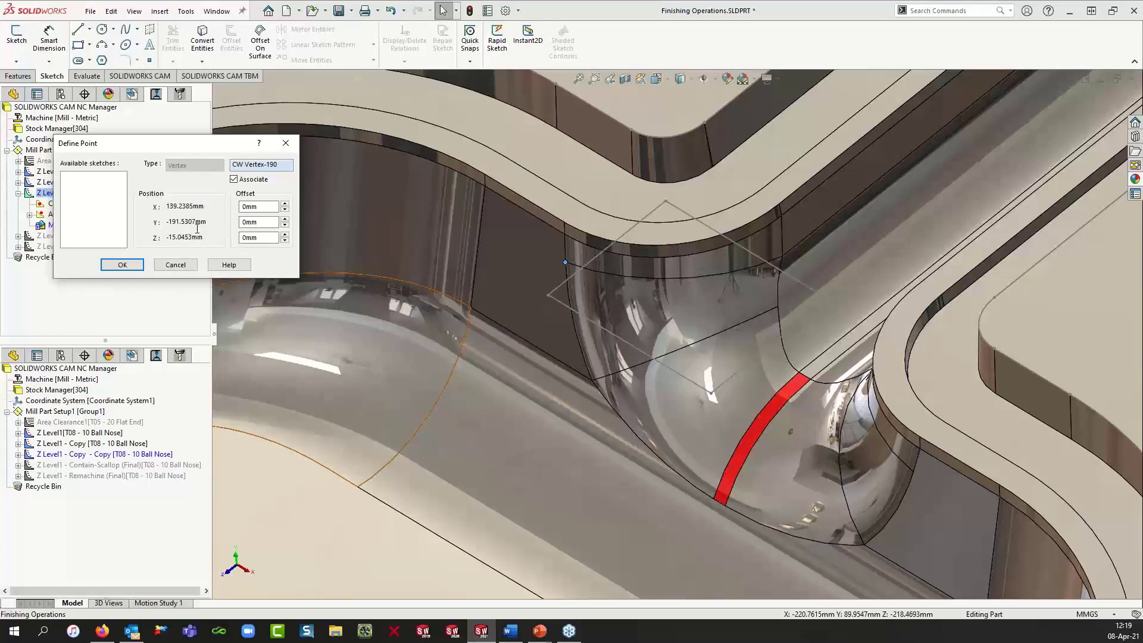
{"action": "left_click", "coordinate": [122, 265]}
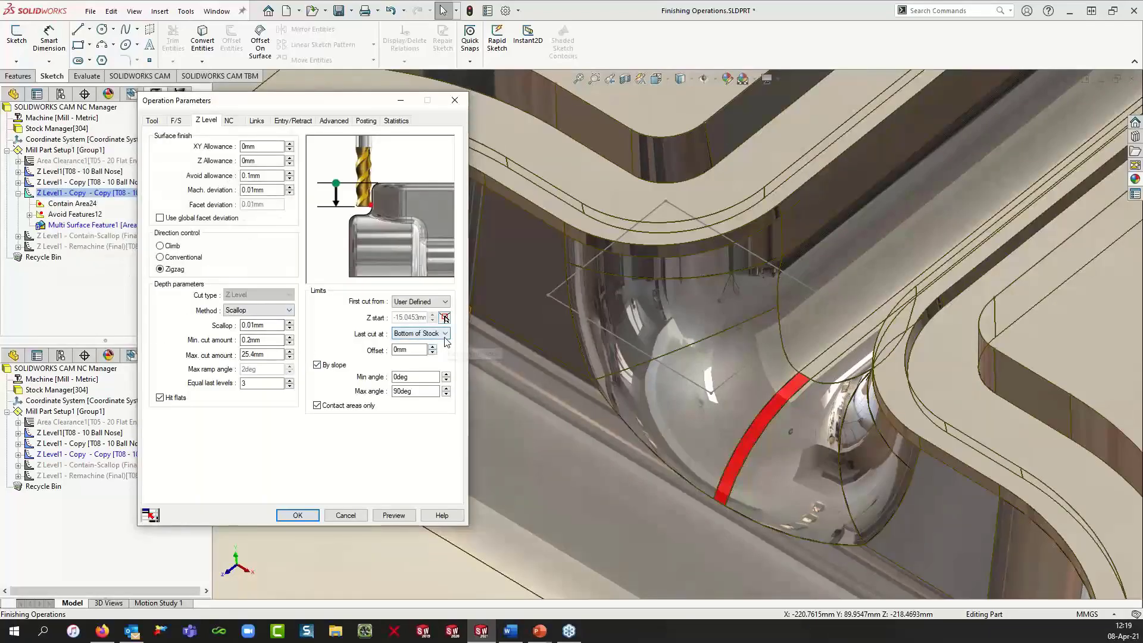
Step: Set the last cut to User Defined, picking the repair region's lower corner vertex as Z end with a -1 mm Z offset
{"action": "left_click", "coordinate": [445, 334]}
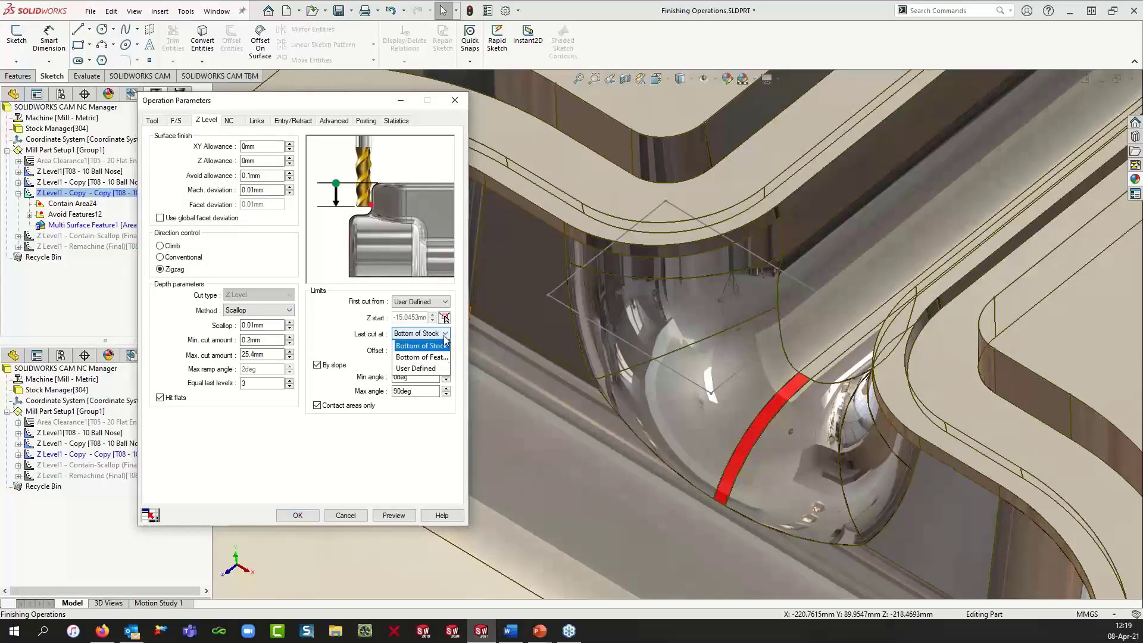
{"action": "left_click", "coordinate": [420, 368]}
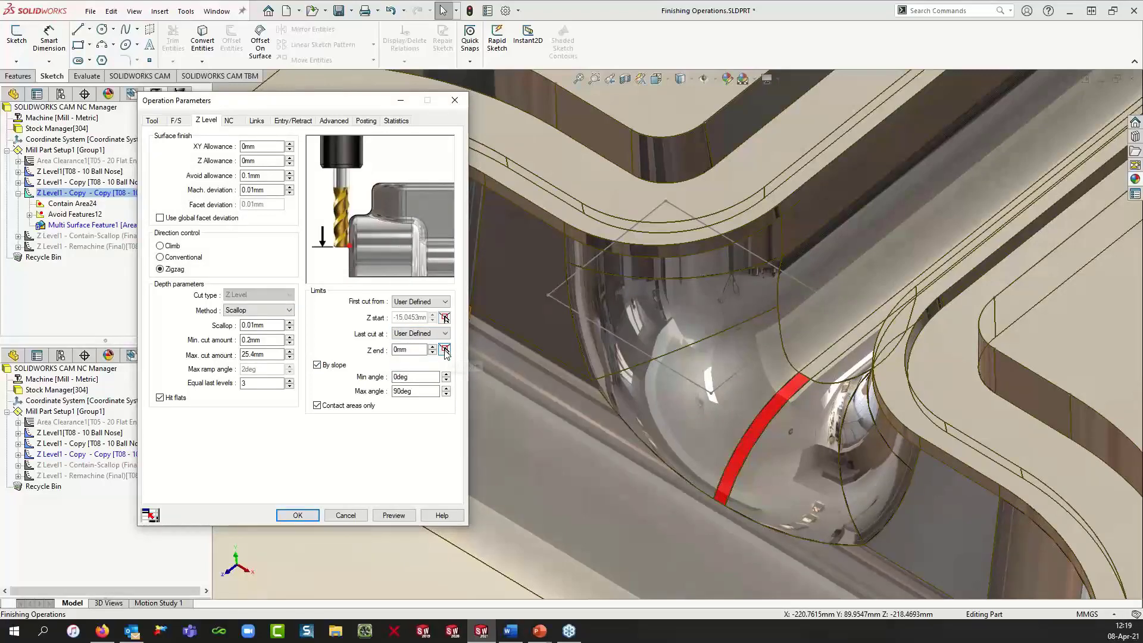
{"action": "left_click", "coordinate": [444, 350]}
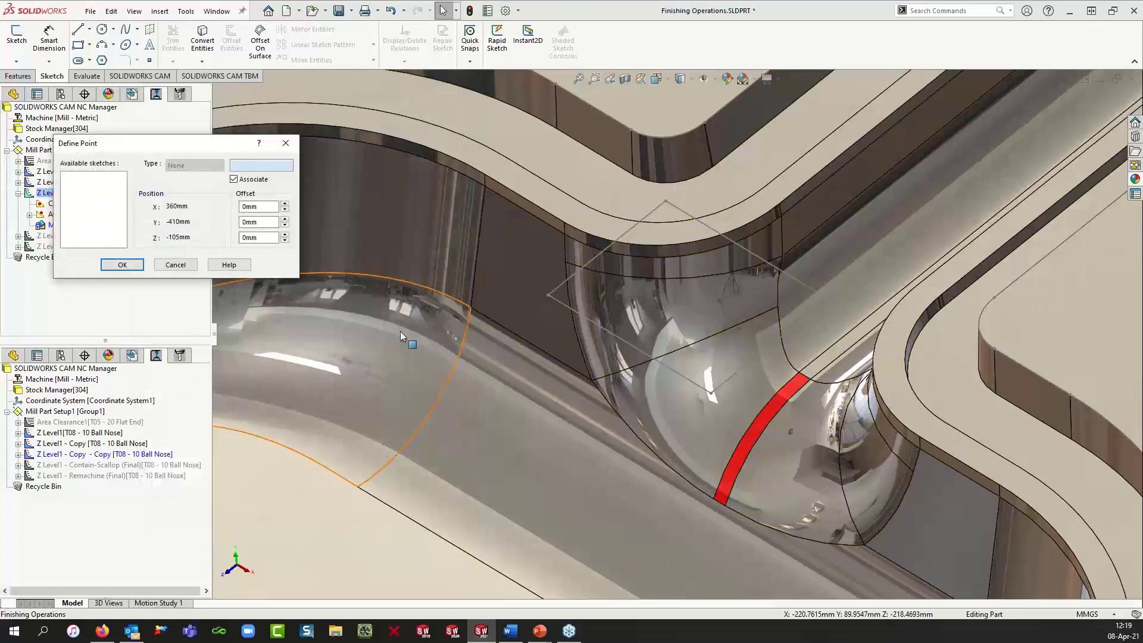
{"action": "left_click", "coordinate": [726, 507]}
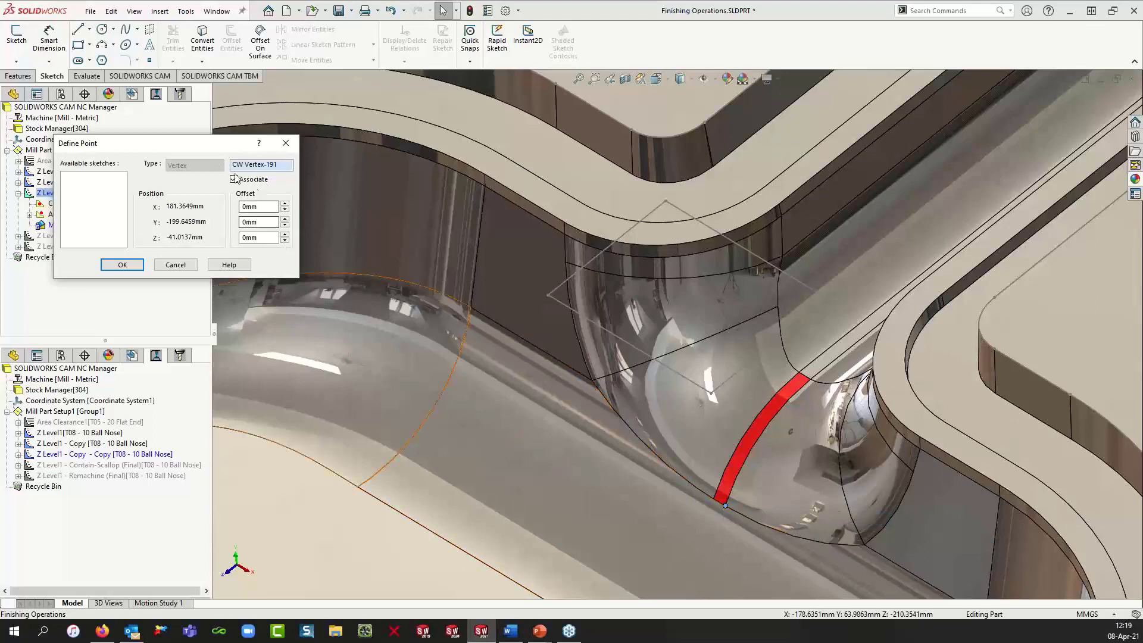
{"action": "left_click_drag", "start_coordinate": [217, 150], "coordinate": [315, 209]}
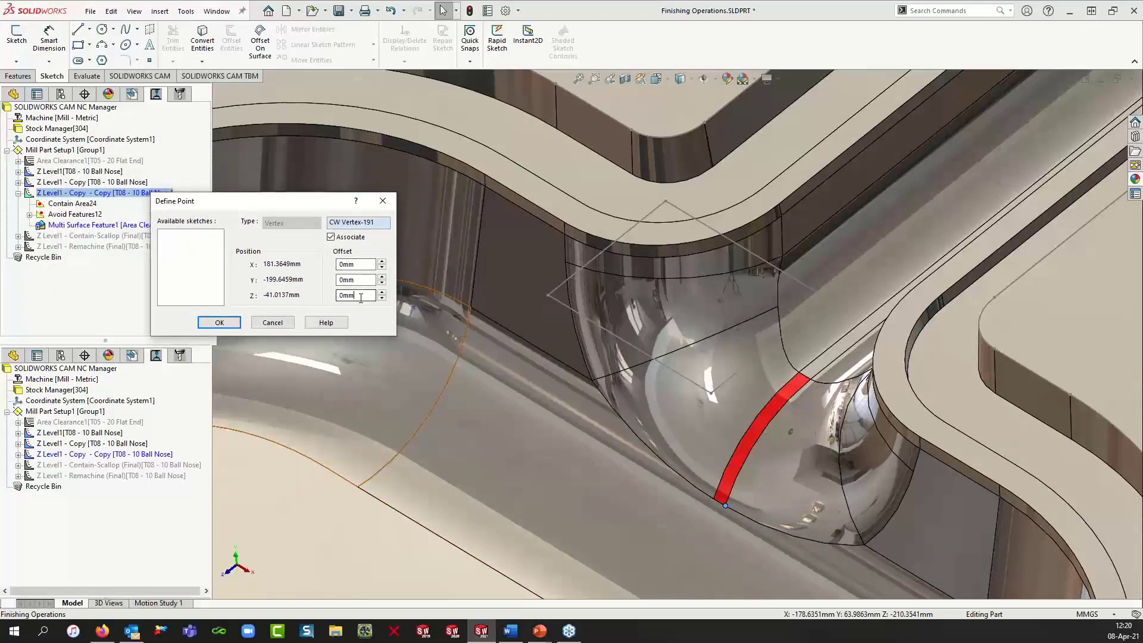
{"action": "left_click_drag", "start_coordinate": [361, 298], "coordinate": [322, 303]}
{"action": "type", "text": "-1.0"}
{"action": "key", "text": "Tab"}
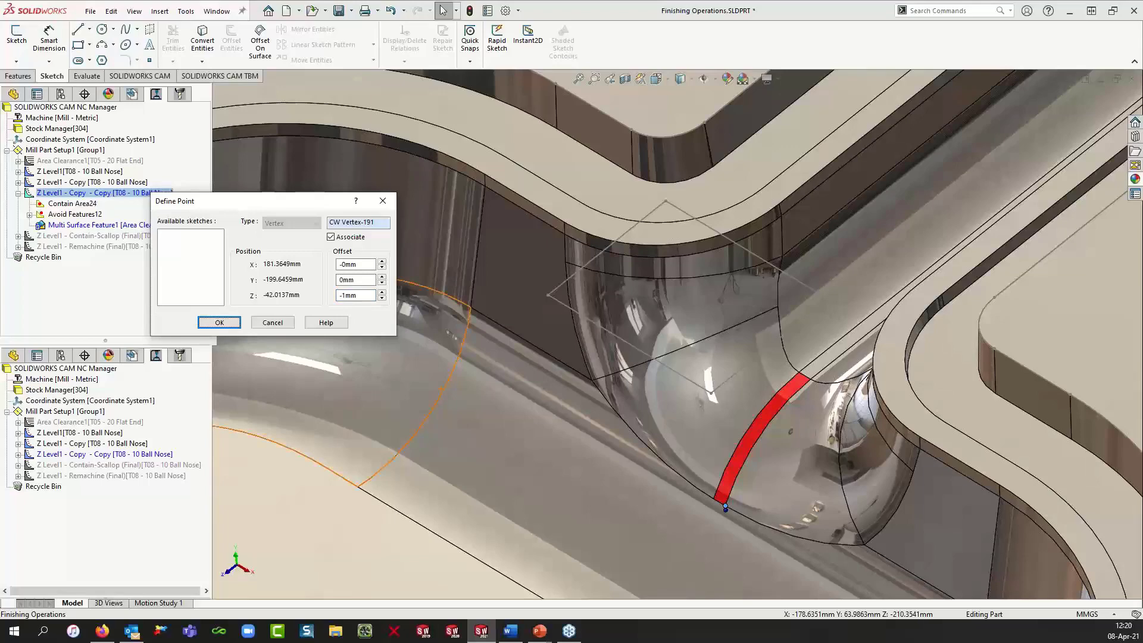
{"action": "left_click", "coordinate": [219, 323]}
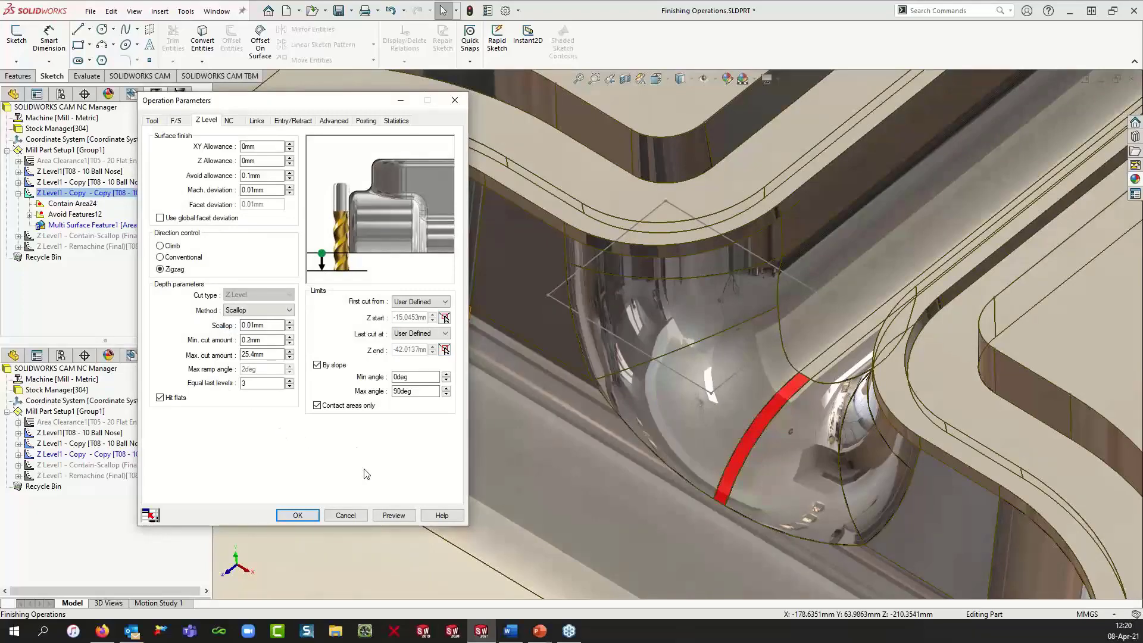
Step: Preview the repair-region Z Level toolpath, inspect it around the repair, and accept the operation parameters
{"action": "left_click", "coordinate": [398, 522]}
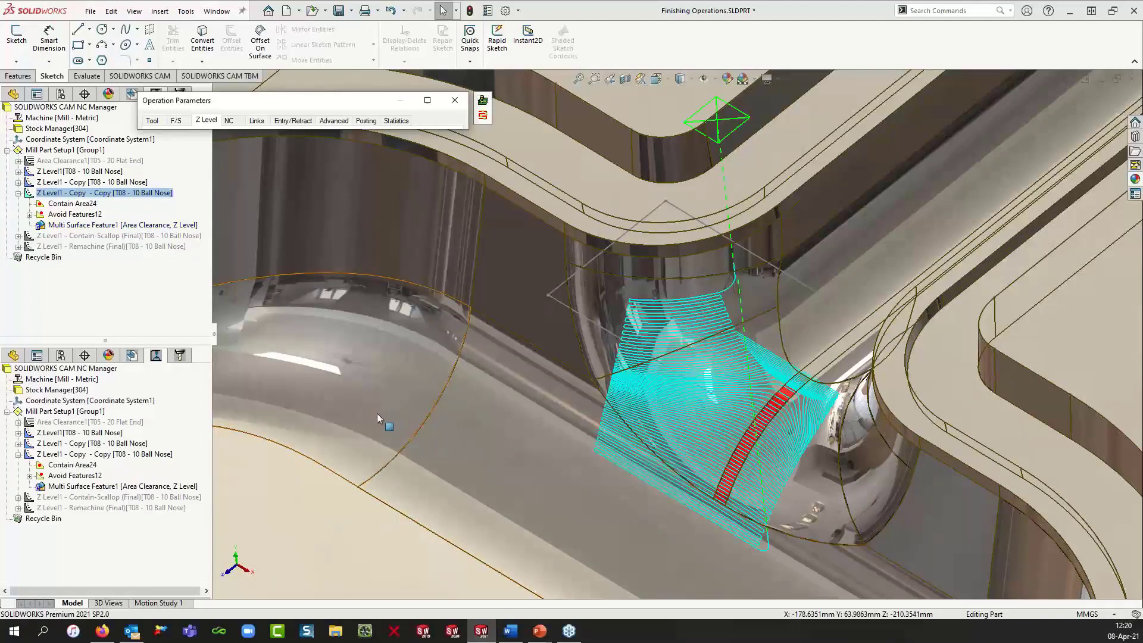
{"action": "scroll", "coordinate": [747, 472], "scroll_direction": "up", "scroll_amount": 1}
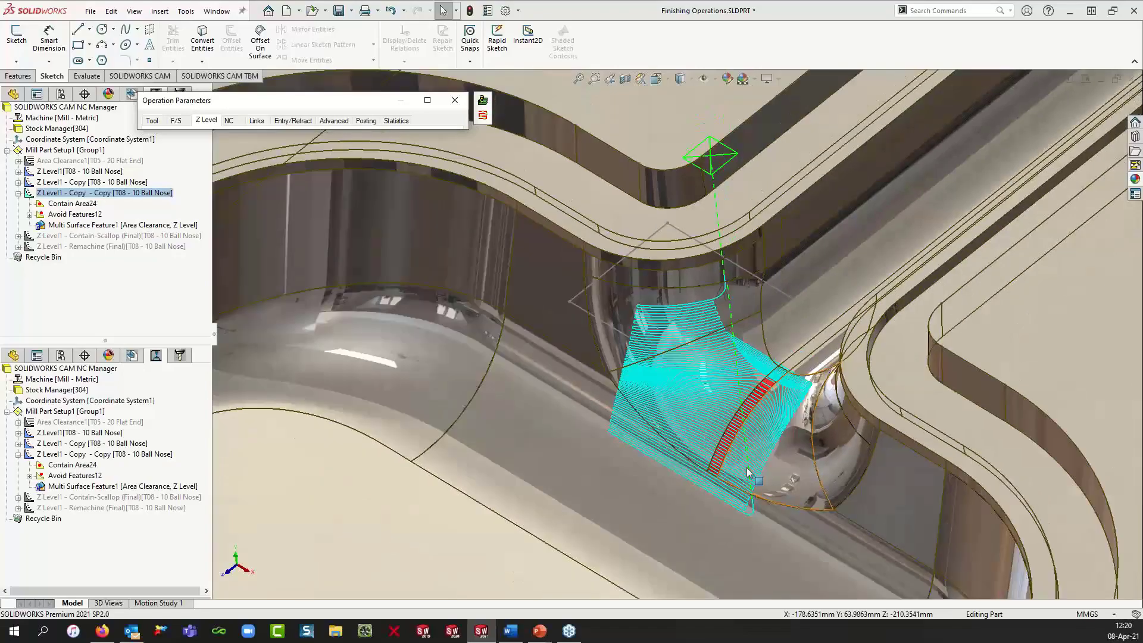
{"action": "middle_click_drag", "start_coordinate": [748, 472], "coordinate": [746, 429]}
{"action": "scroll", "coordinate": [750, 419], "scroll_direction": "down", "scroll_amount": 2}
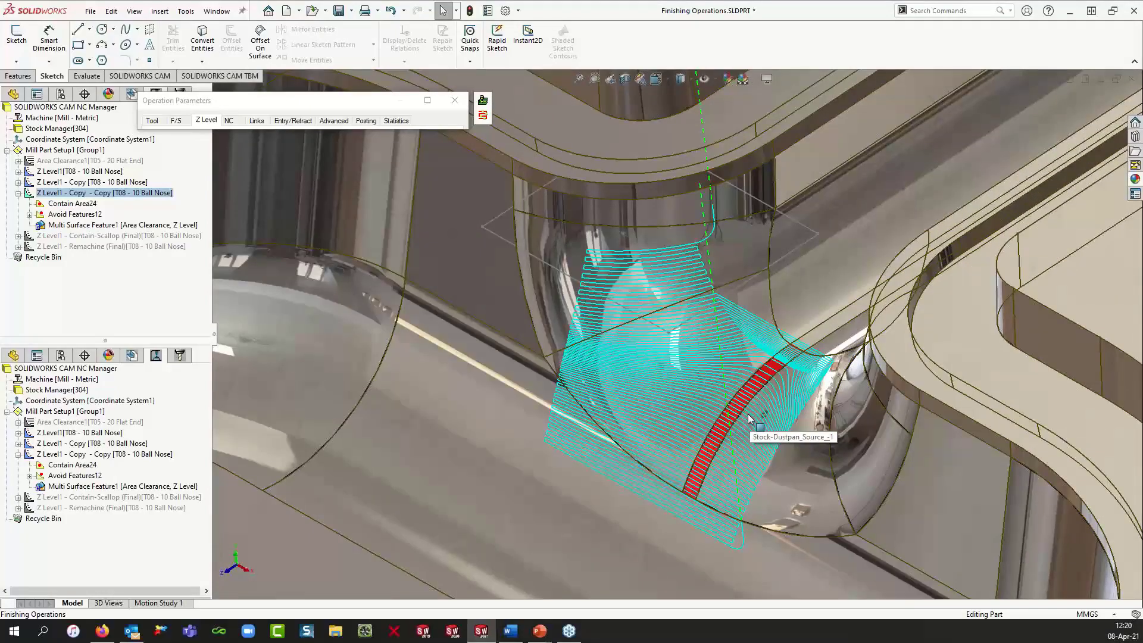
{"action": "mouse_move", "coordinate": [748, 419]}
{"action": "middle_mouse_down"}
{"action": "mouse_move", "coordinate": [801, 413]}
{"action": "mouse_move", "coordinate": [747, 416]}
{"action": "mouse_move", "coordinate": [752, 427]}
{"action": "middle_mouse_up"}
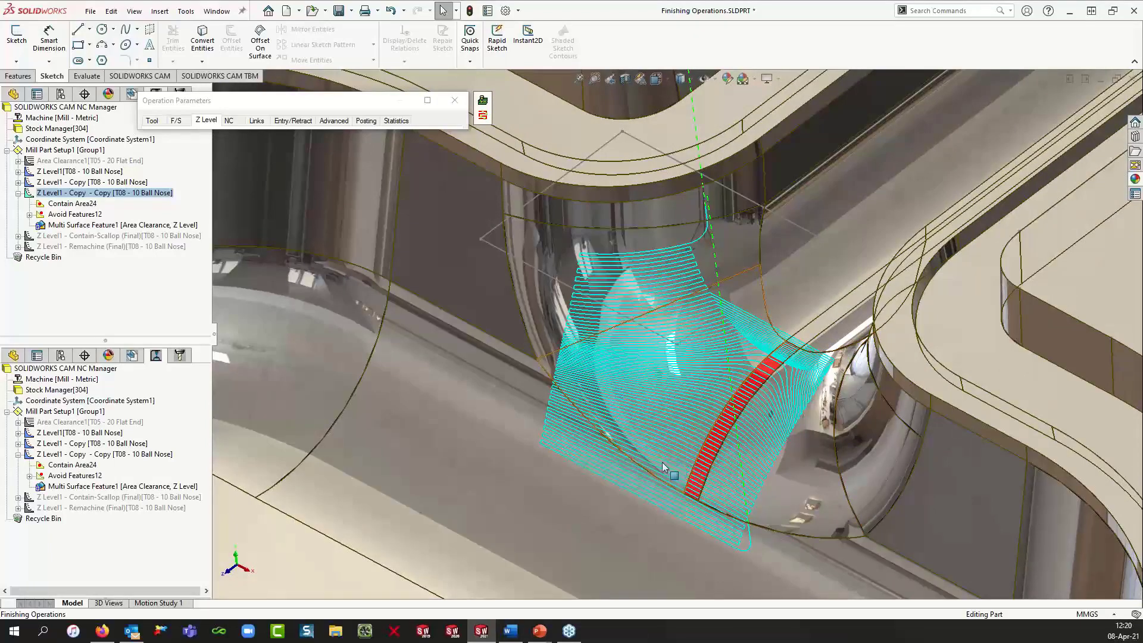
{"action": "scroll", "coordinate": [663, 464], "scroll_direction": "up", "scroll_amount": 3}
{"action": "scroll", "coordinate": [677, 423], "scroll_direction": "down", "scroll_amount": 3}
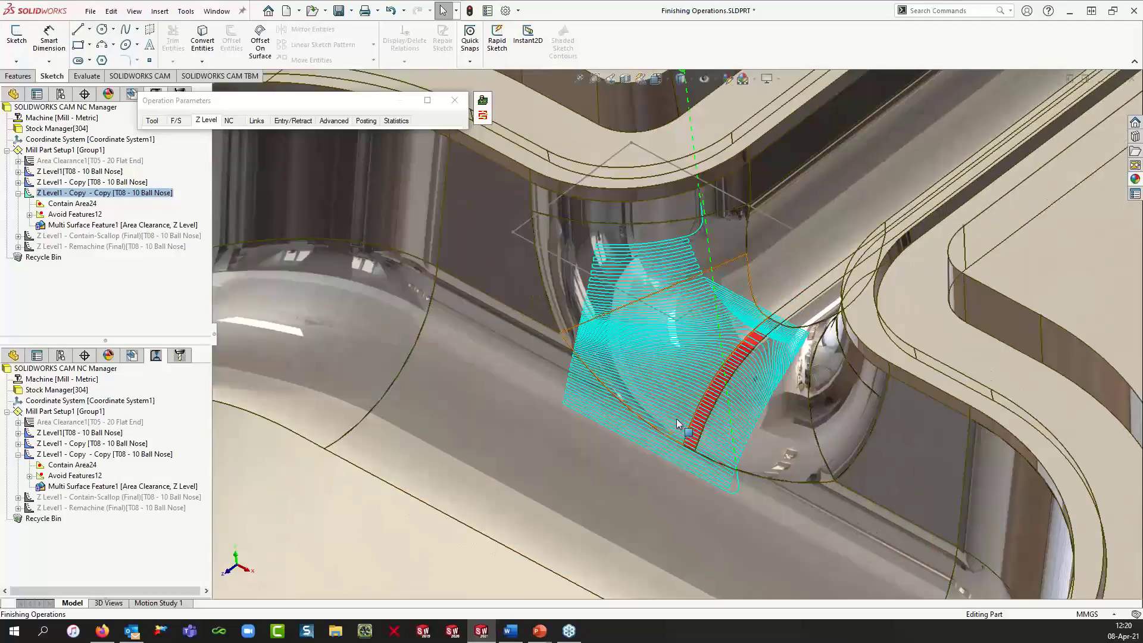
{"action": "left_click", "coordinate": [427, 100]}
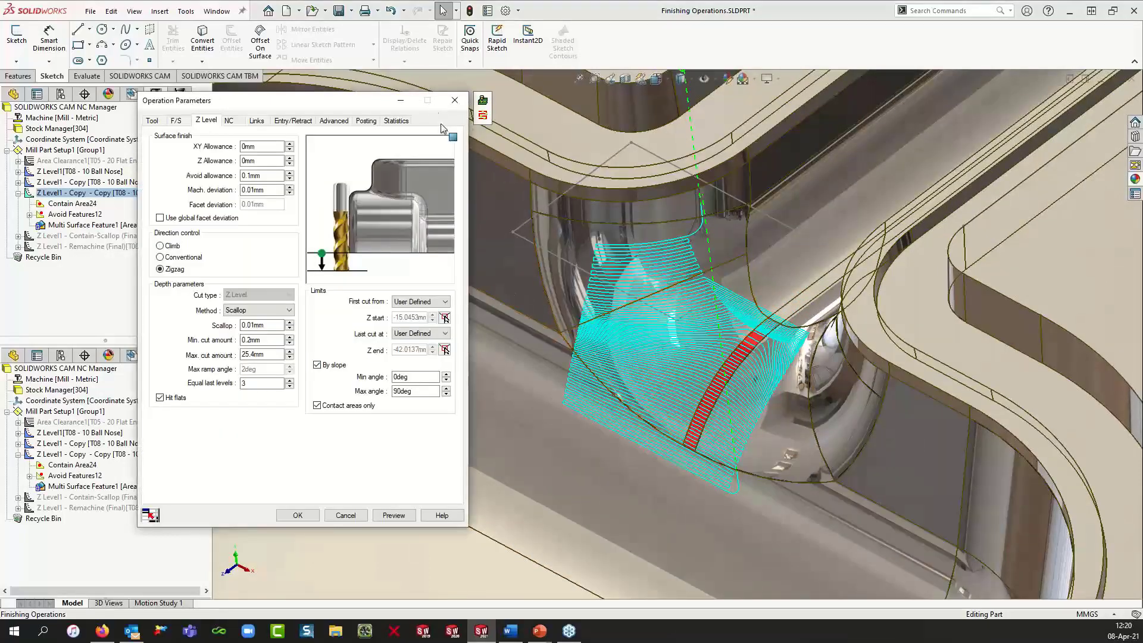
{"action": "left_click", "coordinate": [297, 516]}
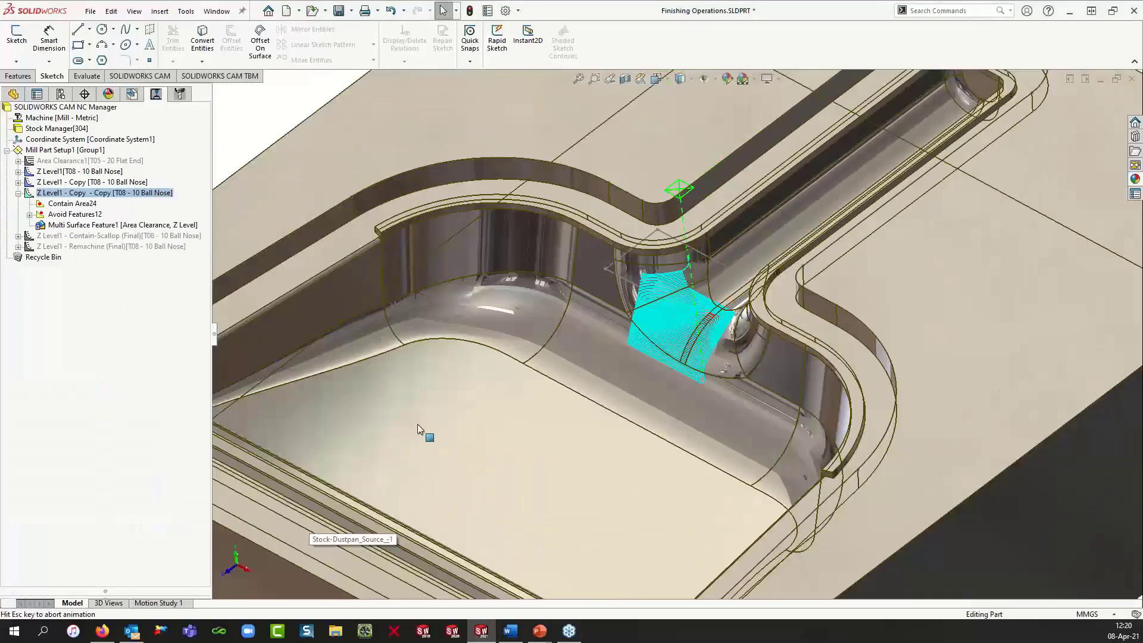
{"action": "middle_click_drag", "start_coordinate": [750, 500], "coordinate": [748, 395]}
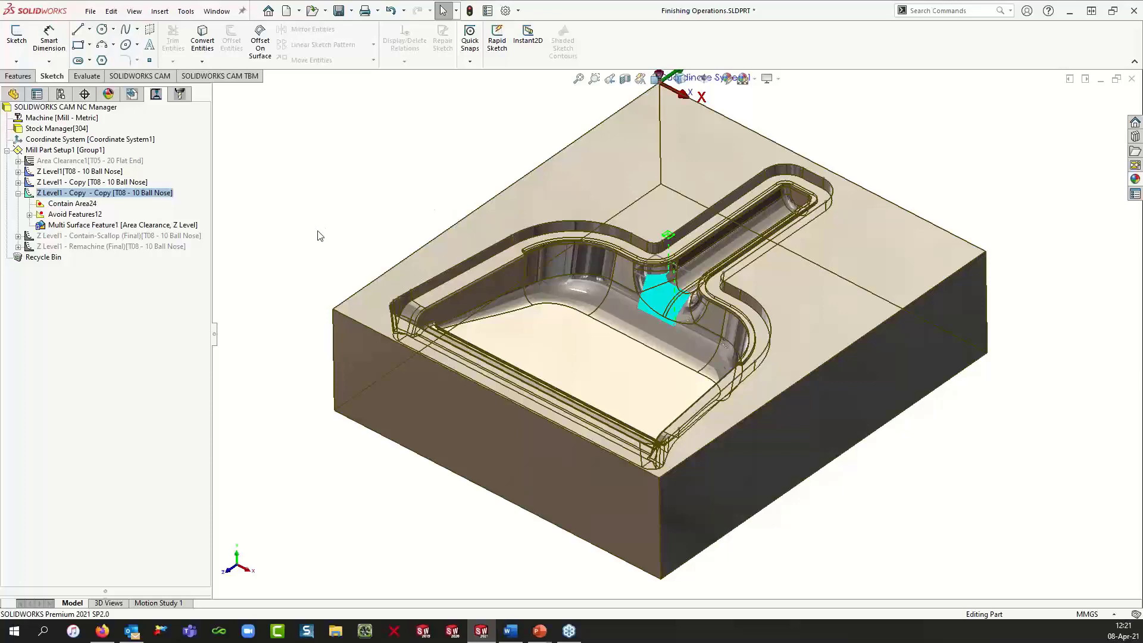
{"action": "left_click", "coordinate": [132, 94]}
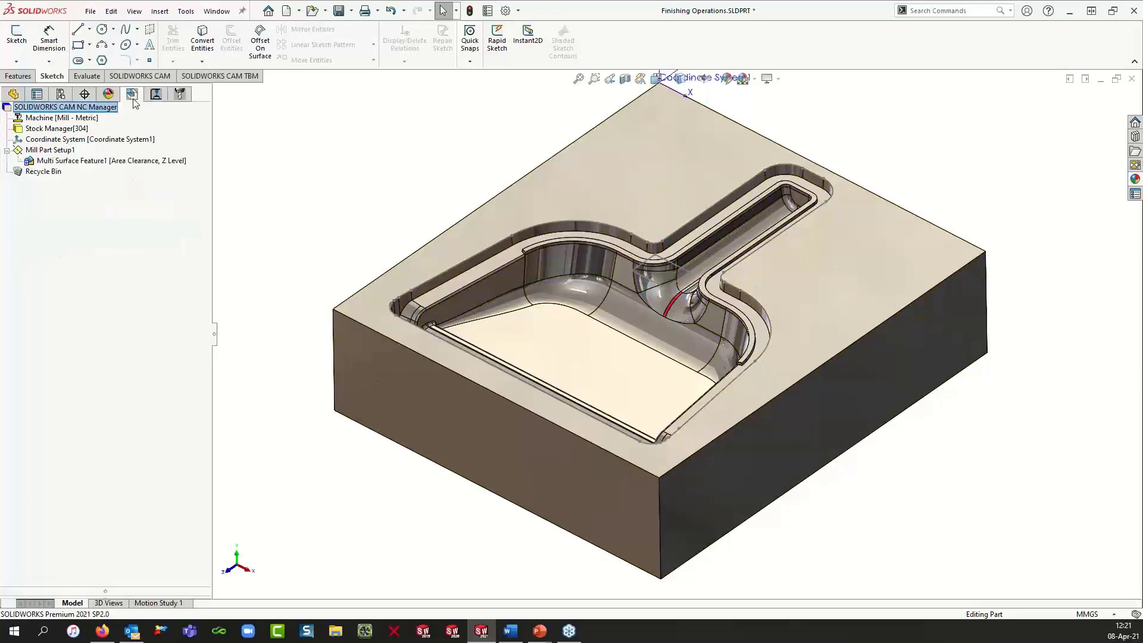
{"action": "left_click", "coordinate": [119, 170]}
{"action": "left_click", "coordinate": [155, 98]}
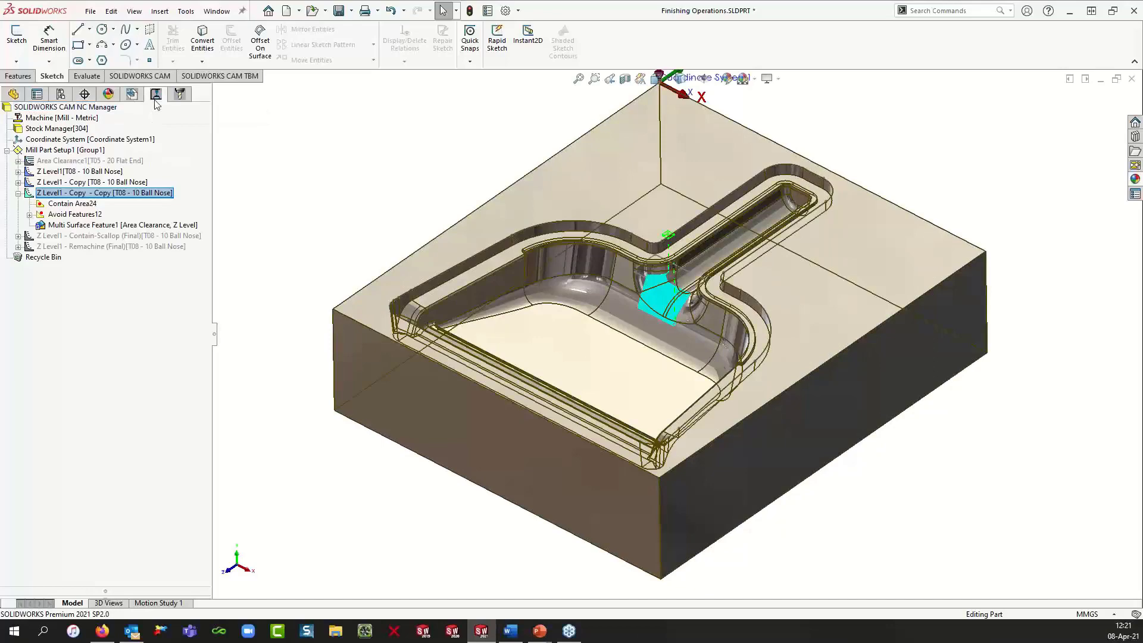
{"action": "left_click", "coordinate": [155, 98]}
Step: Collapse the copied Z Level operation and insert a new Flat Area 3-axis mill operation from it
{"action": "left_click", "coordinate": [18, 193]}
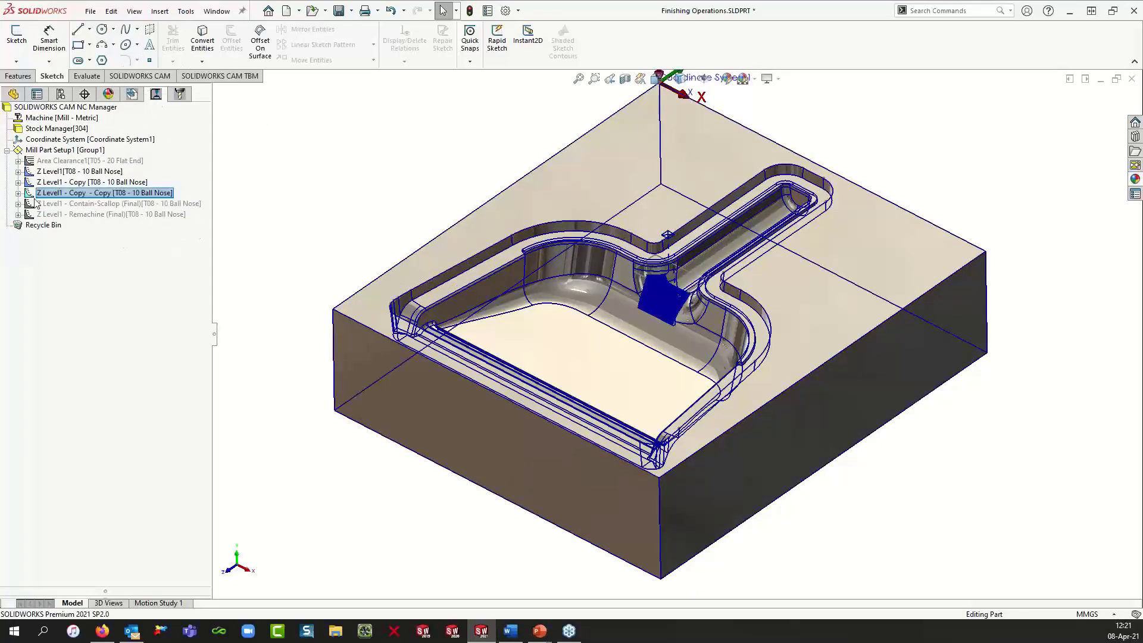
{"action": "right_click", "coordinate": [142, 197]}
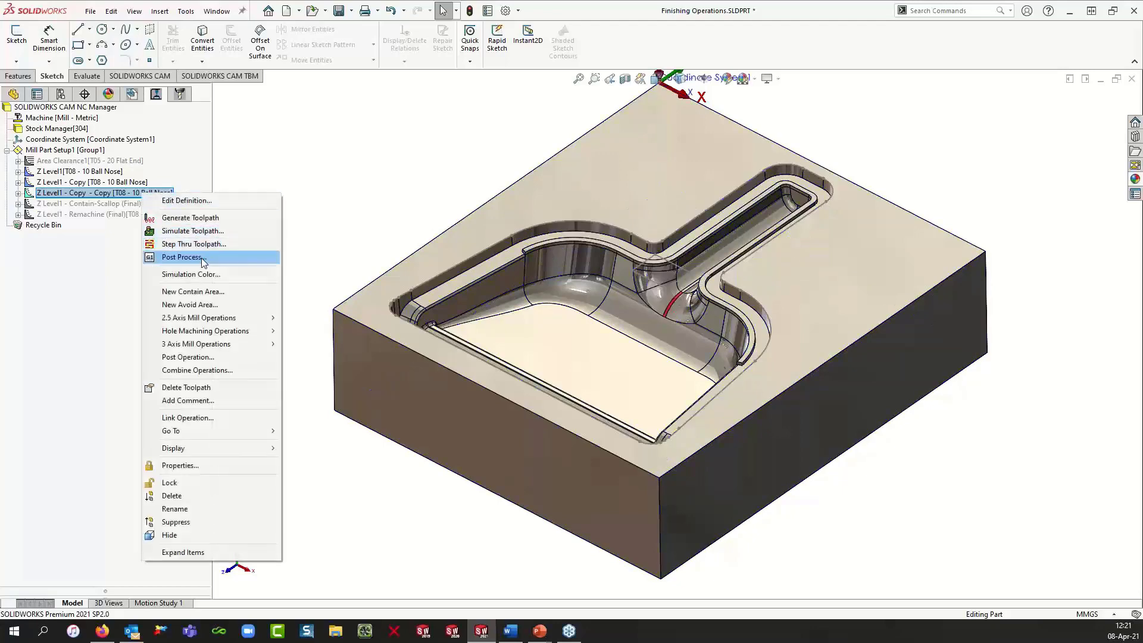
{"action": "mouse_move", "coordinate": [211, 346]}
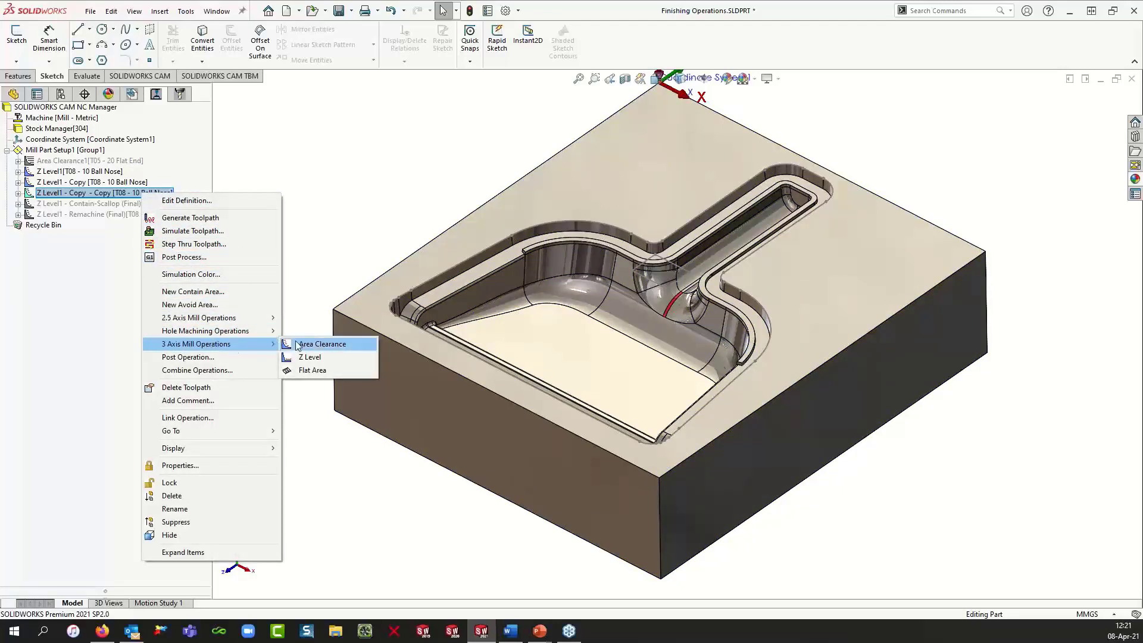
{"action": "left_click", "coordinate": [298, 371]}
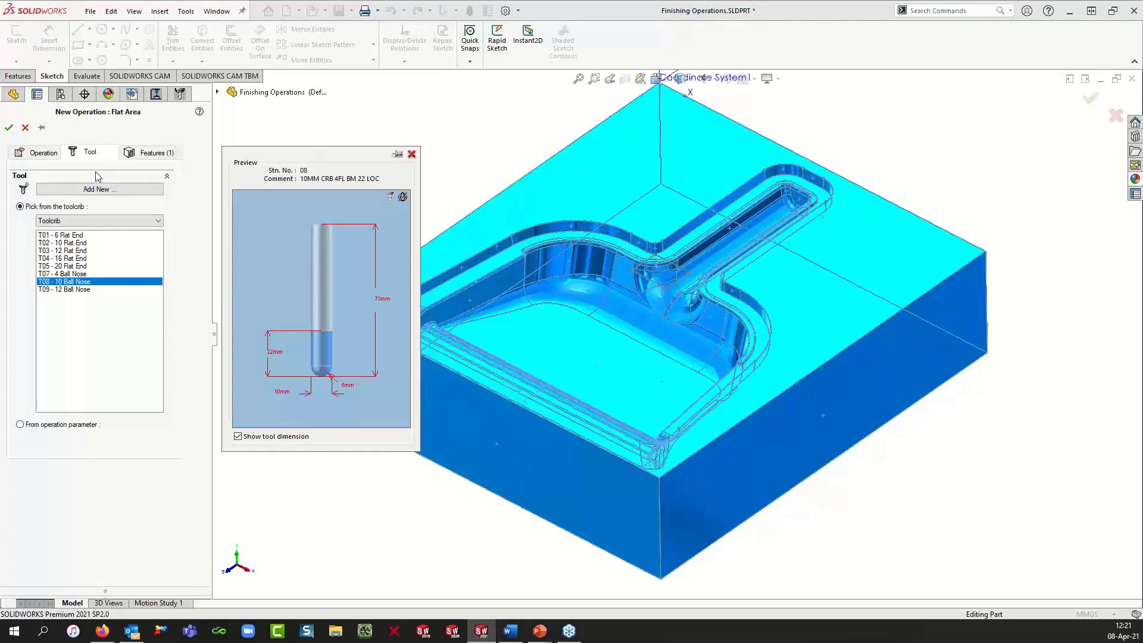
Step: Choose the T01 - 6 Flat End tool, review the selected features, and create the Flat Area operation
{"action": "left_click", "coordinate": [76, 236]}
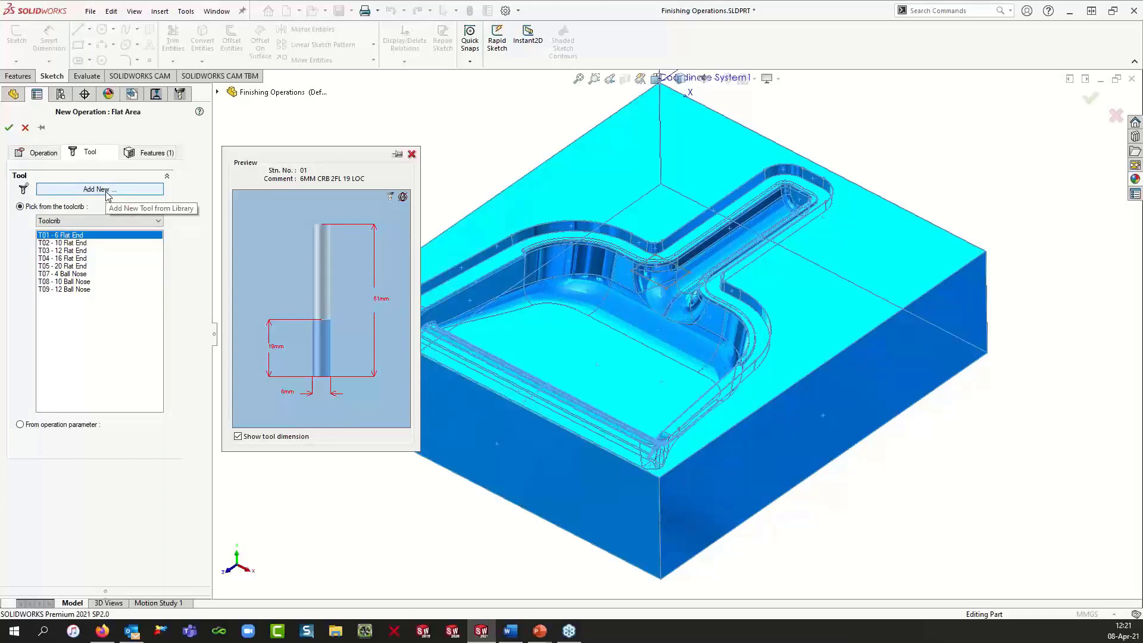
{"action": "key", "text": "ctrl"}
{"action": "key", "text": "ctrl"}
{"action": "key", "text": "ctrl"}
{"action": "left_click", "coordinate": [150, 156]}
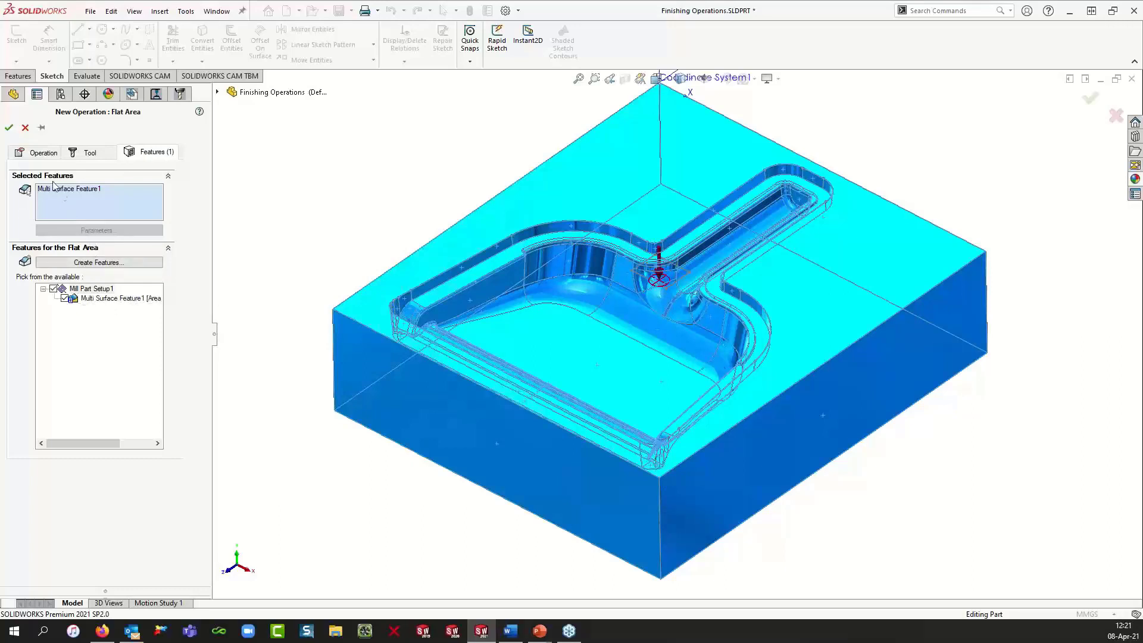
{"action": "left_click", "coordinate": [48, 159]}
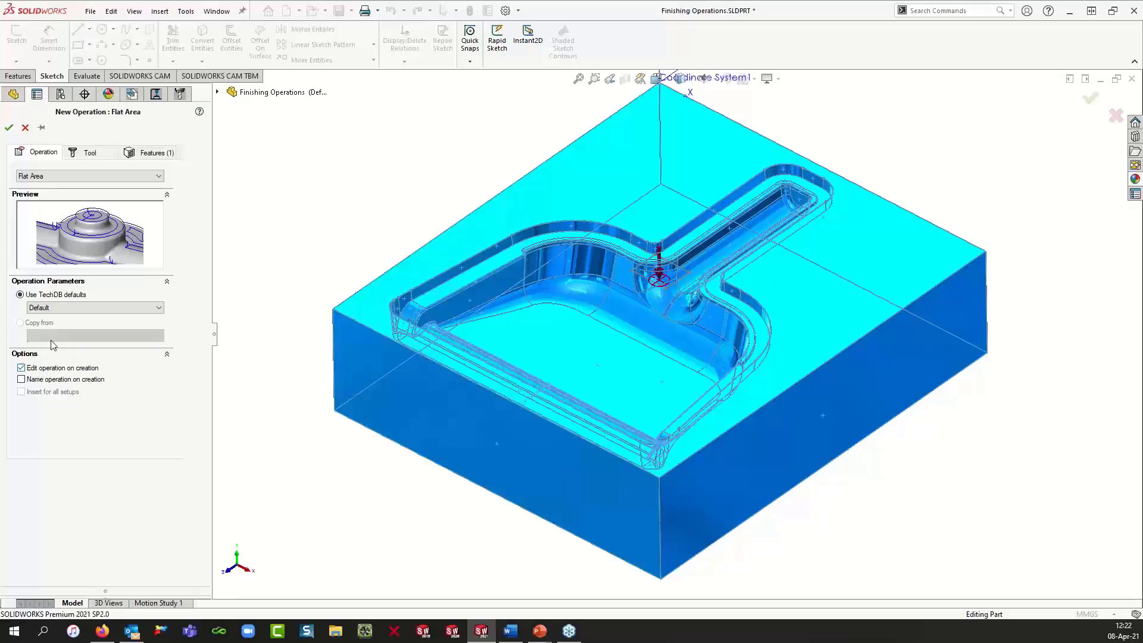
{"action": "left_click", "coordinate": [8, 129]}
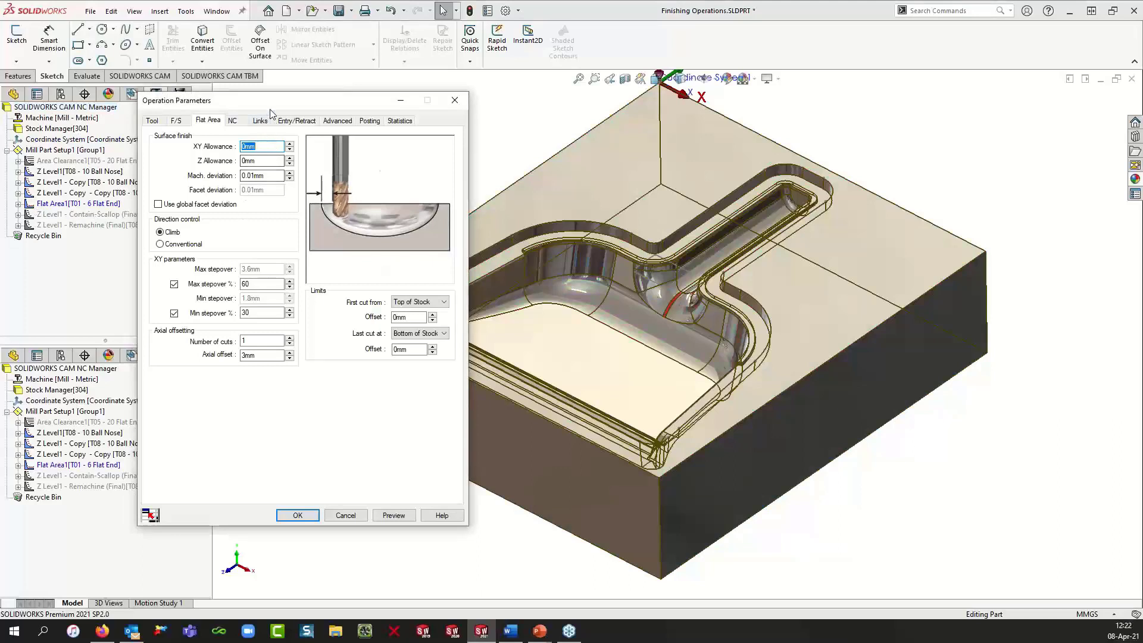
Step: Review the Flat Area operation's tool with its preview enabled, then preview the Flat Area toolpath on the part
{"action": "left_click_drag", "start_coordinate": [270, 106], "coordinate": [287, 110]}
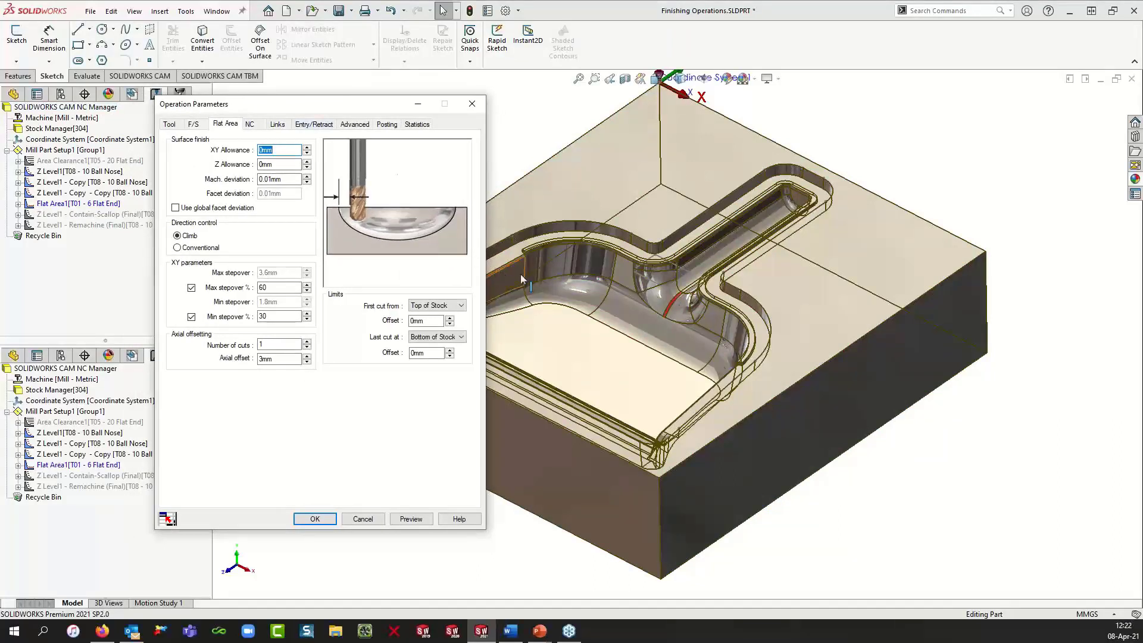
{"action": "left_click", "coordinate": [171, 126]}
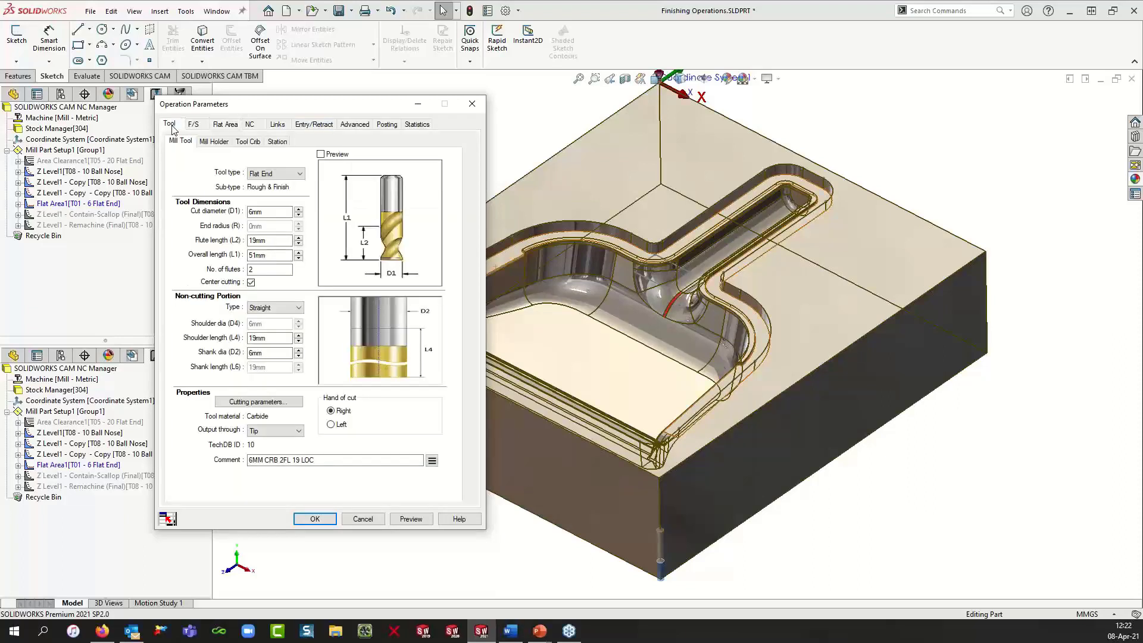
{"action": "left_click", "coordinate": [322, 155]}
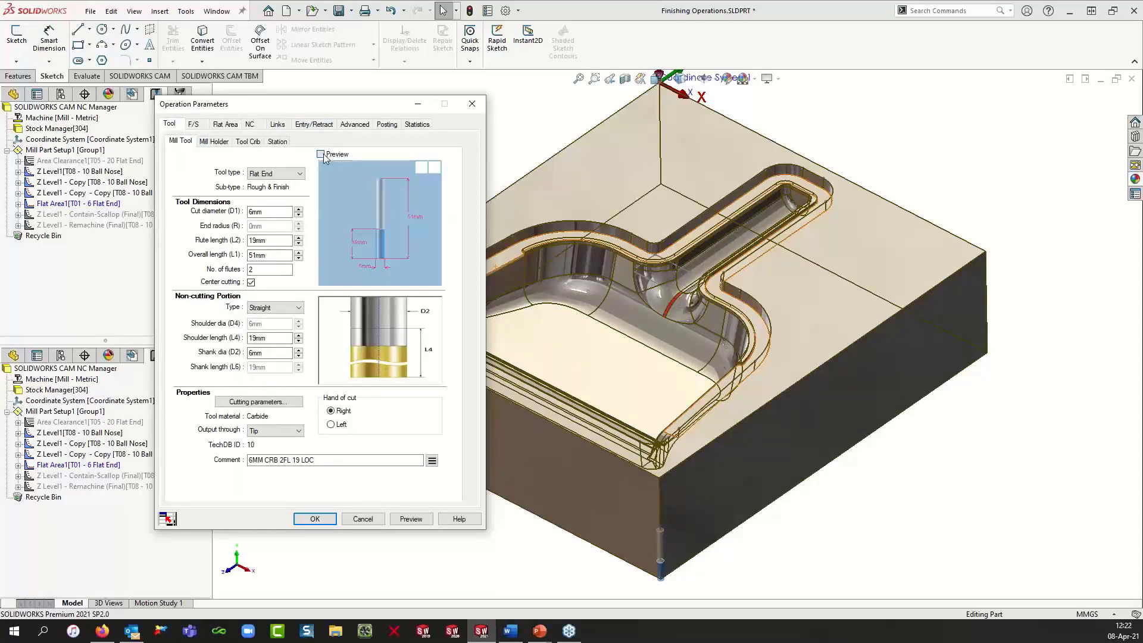
{"action": "scroll", "coordinate": [546, 280], "scroll_direction": "down", "scroll_amount": 2}
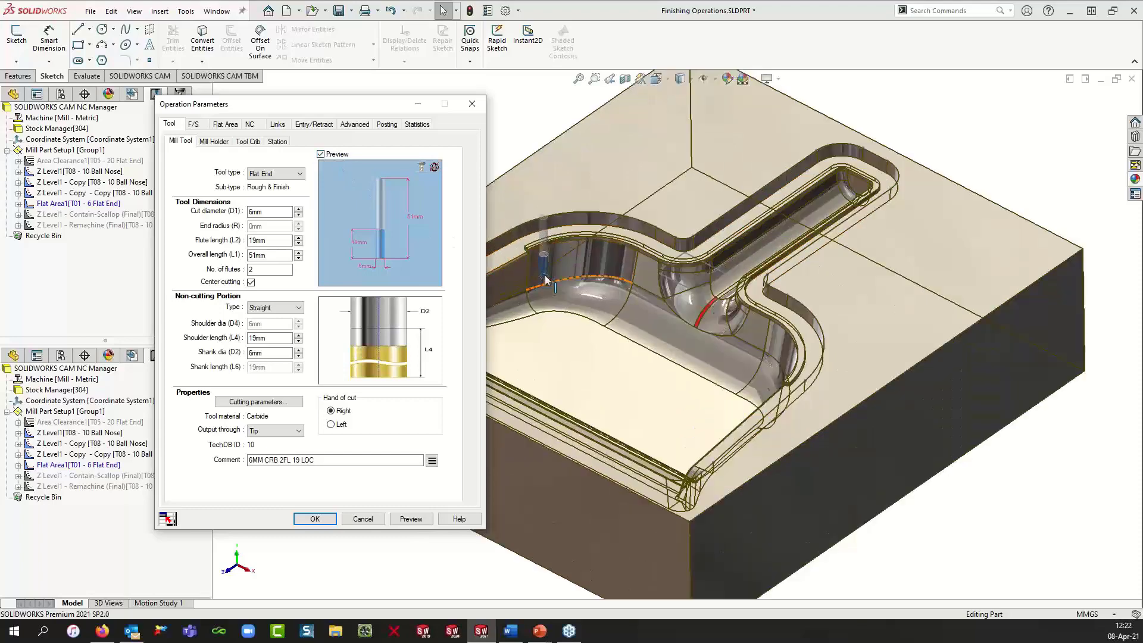
{"action": "scroll", "coordinate": [546, 280], "scroll_direction": "down", "scroll_amount": 1}
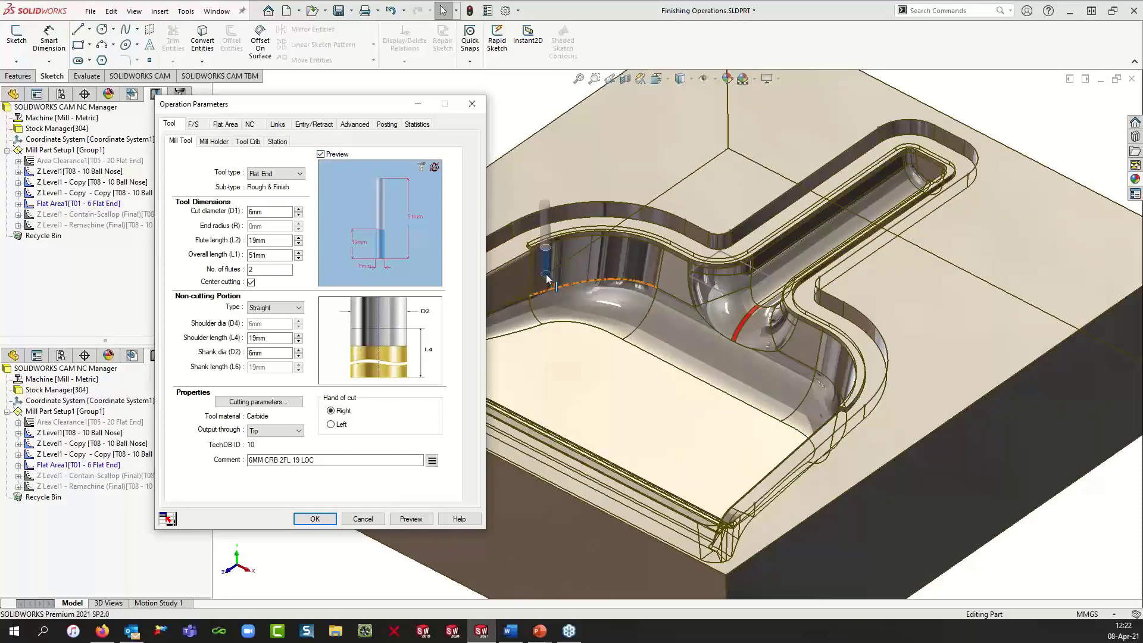
{"action": "left_click", "coordinate": [627, 224]}
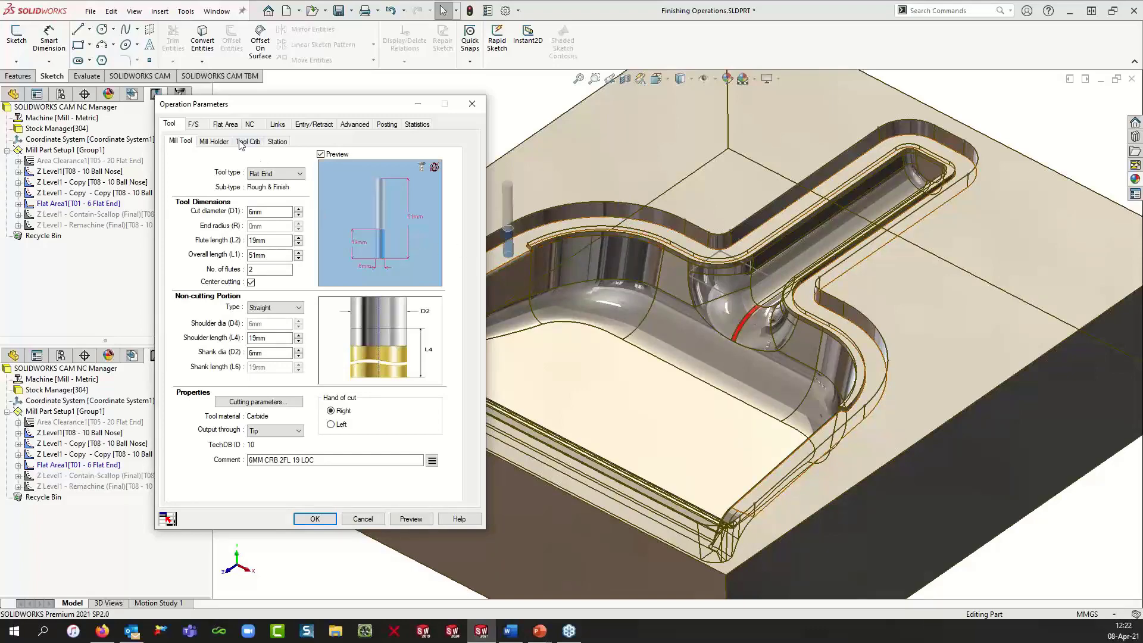
{"action": "left_click", "coordinate": [225, 124]}
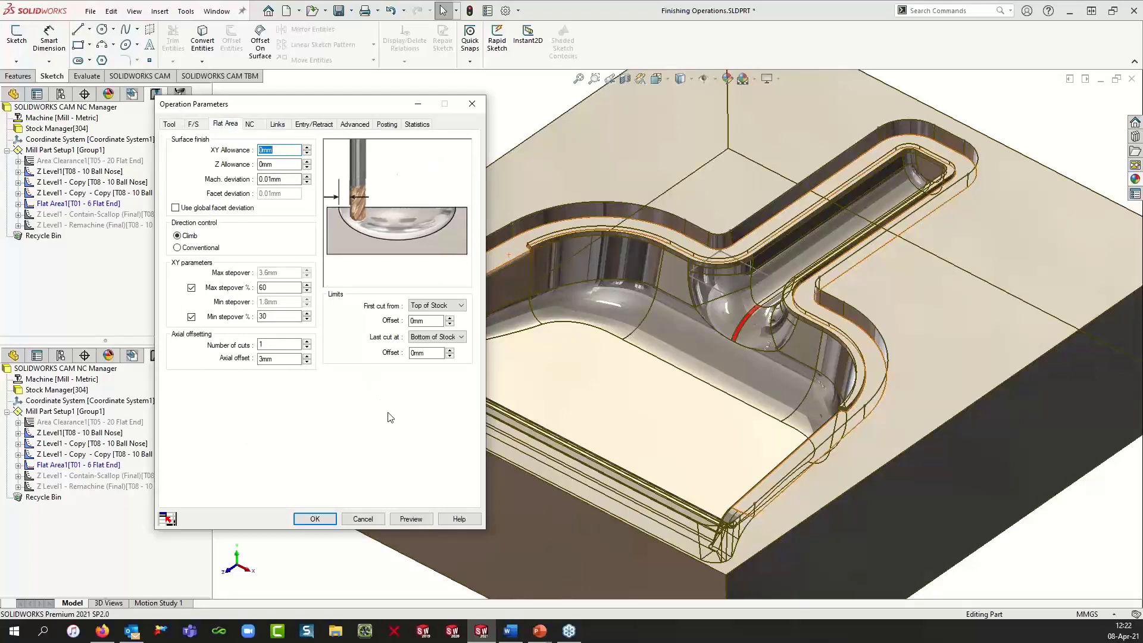
{"action": "left_click", "coordinate": [411, 519]}
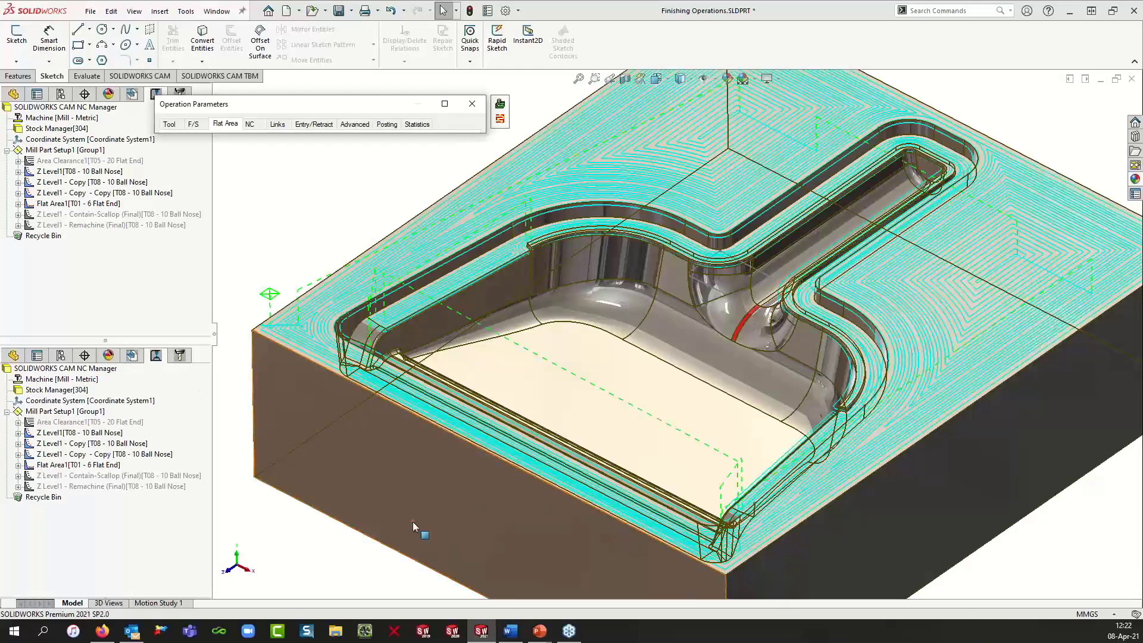
{"action": "middle_click_drag", "start_coordinate": [463, 489], "coordinate": [617, 432]}
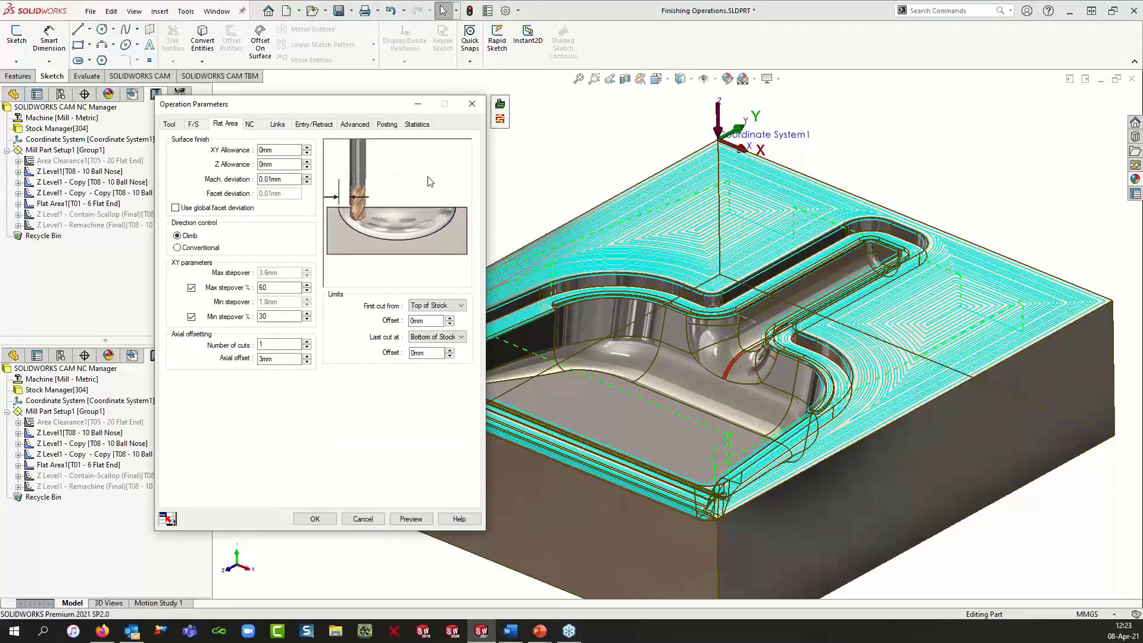
Step: Close the operation parameters, copy the repair contain area into the Flat Area operation, and regenerate the Flat Area toolpath
{"action": "left_click", "coordinate": [315, 519]}
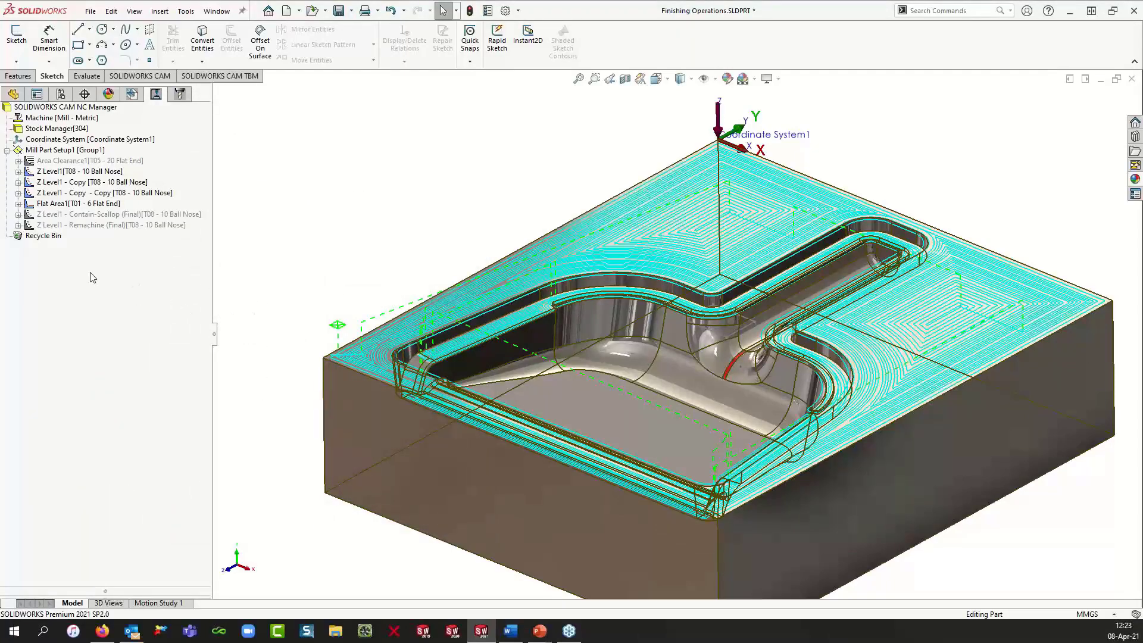
{"action": "left_click", "coordinate": [18, 204]}
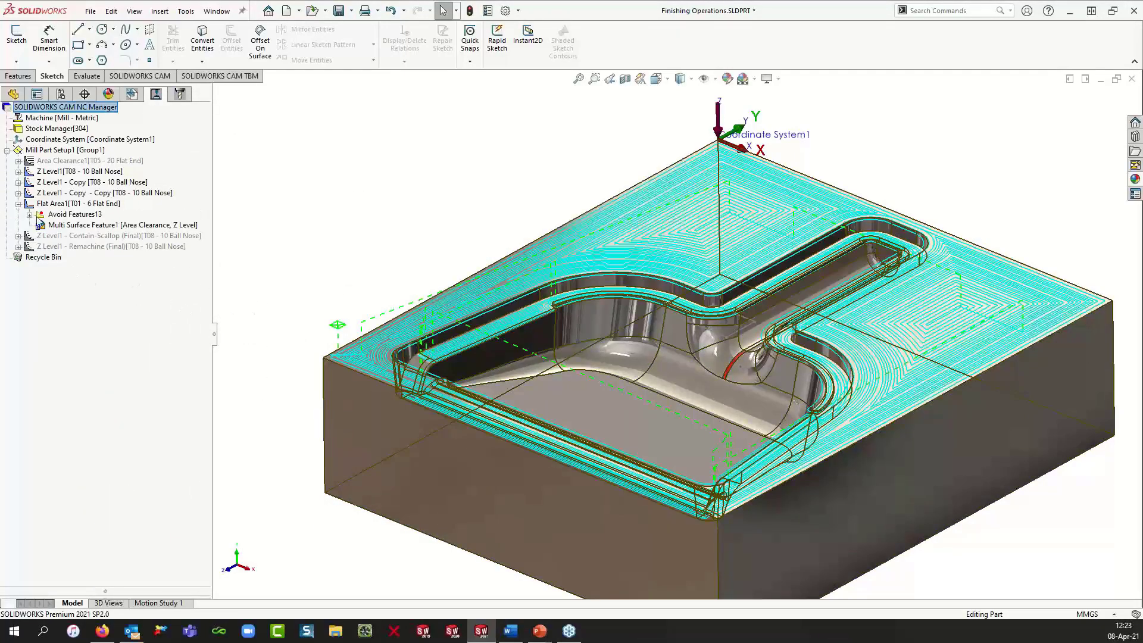
{"action": "left_click", "coordinate": [18, 182]}
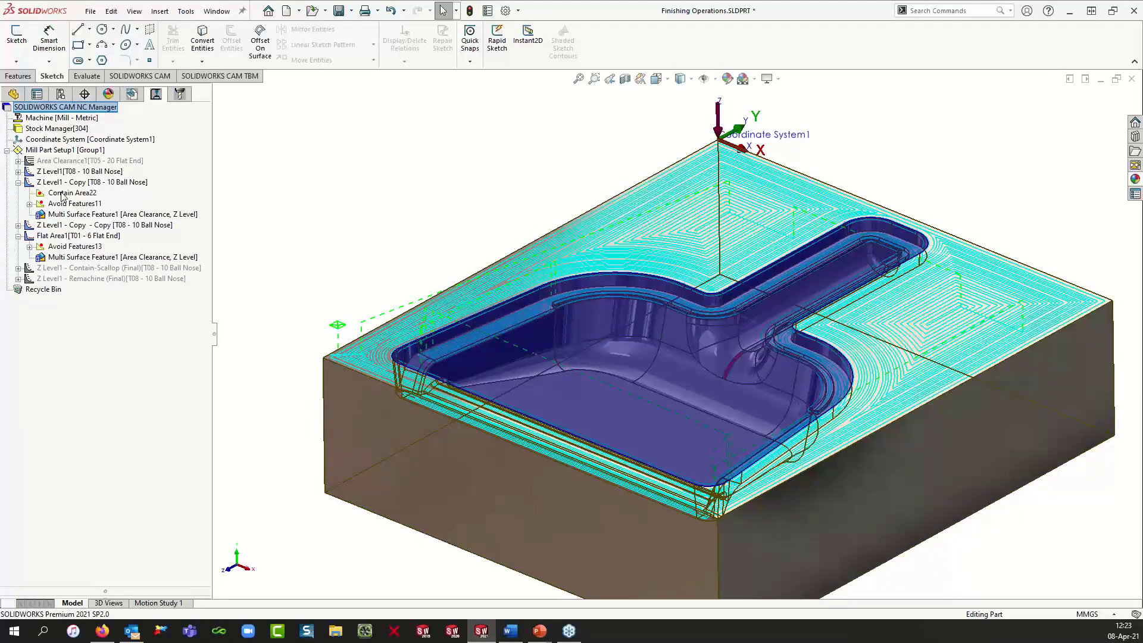
{"action": "left_click", "coordinate": [63, 194]}
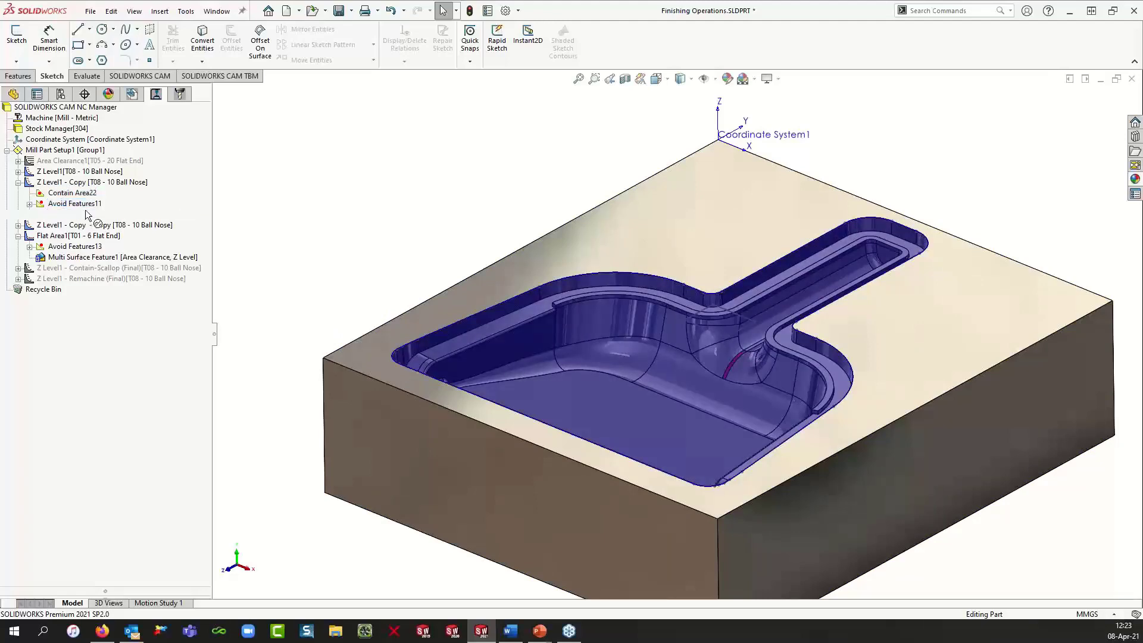
{"action": "left_click", "coordinate": [84, 234]}
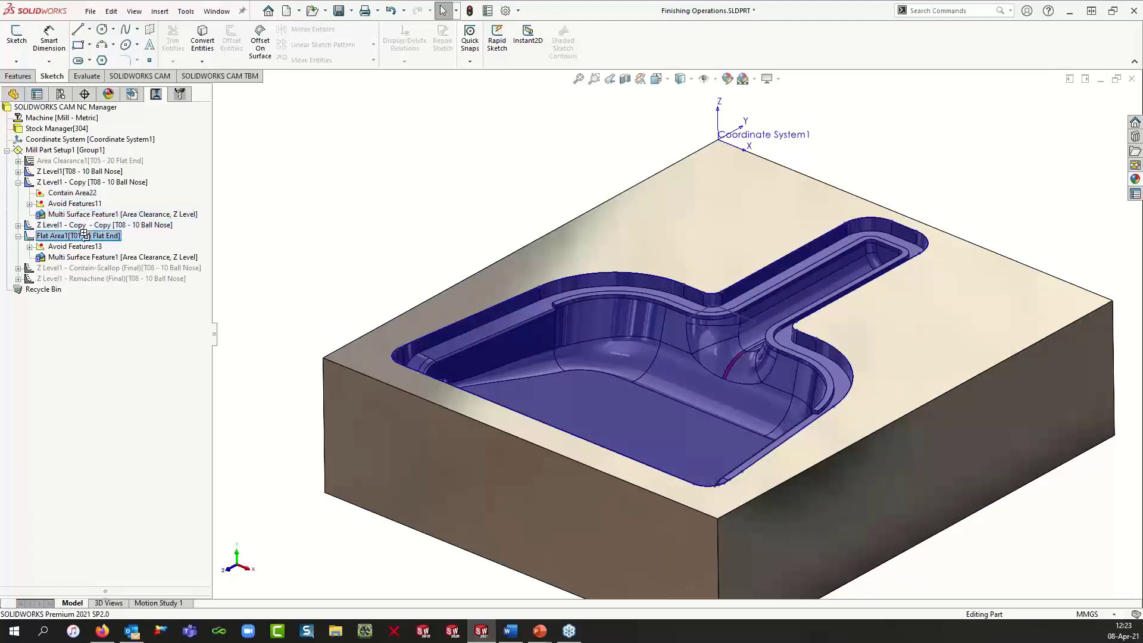
{"action": "left_click_drag", "start_coordinate": [84, 234], "coordinate": [84, 236]}
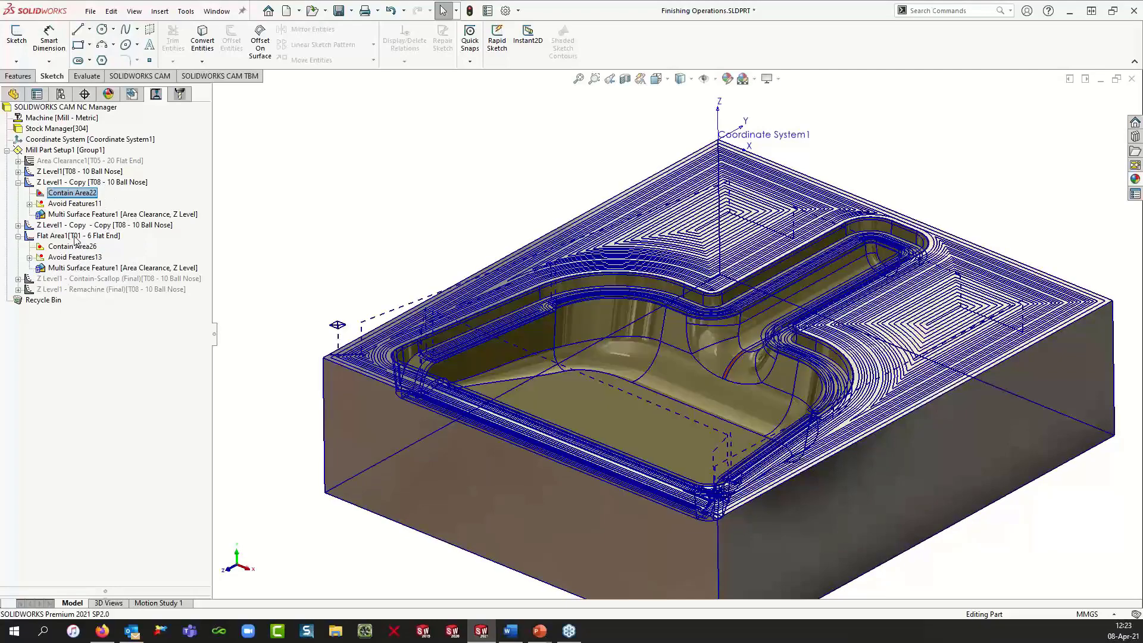
{"action": "left_click", "coordinate": [77, 236]}
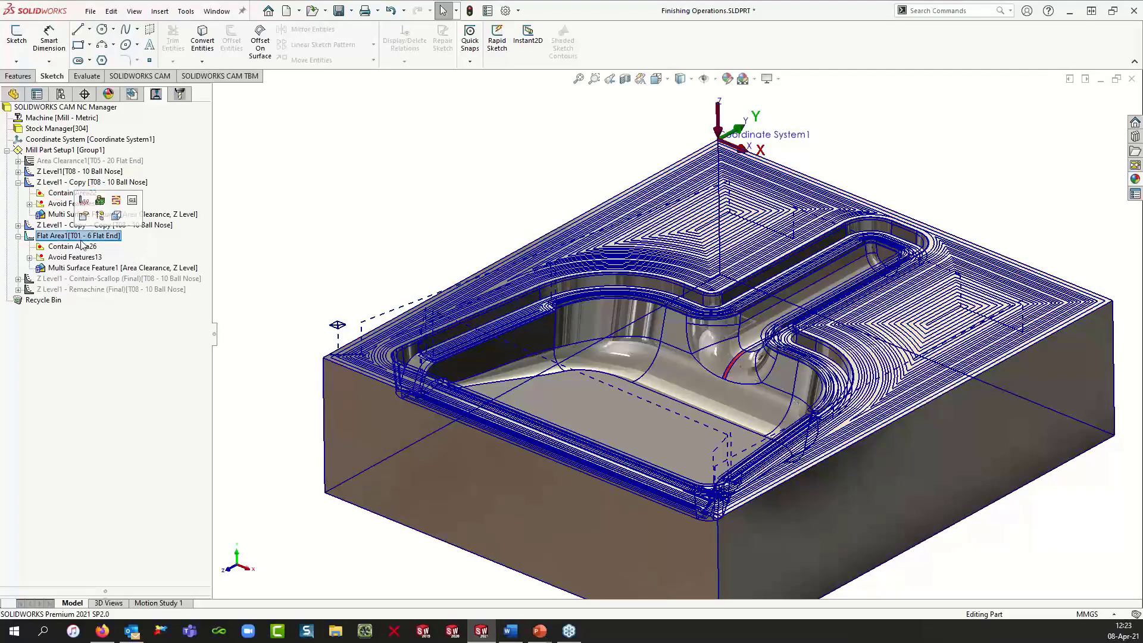
{"action": "right_click", "coordinate": [86, 237]}
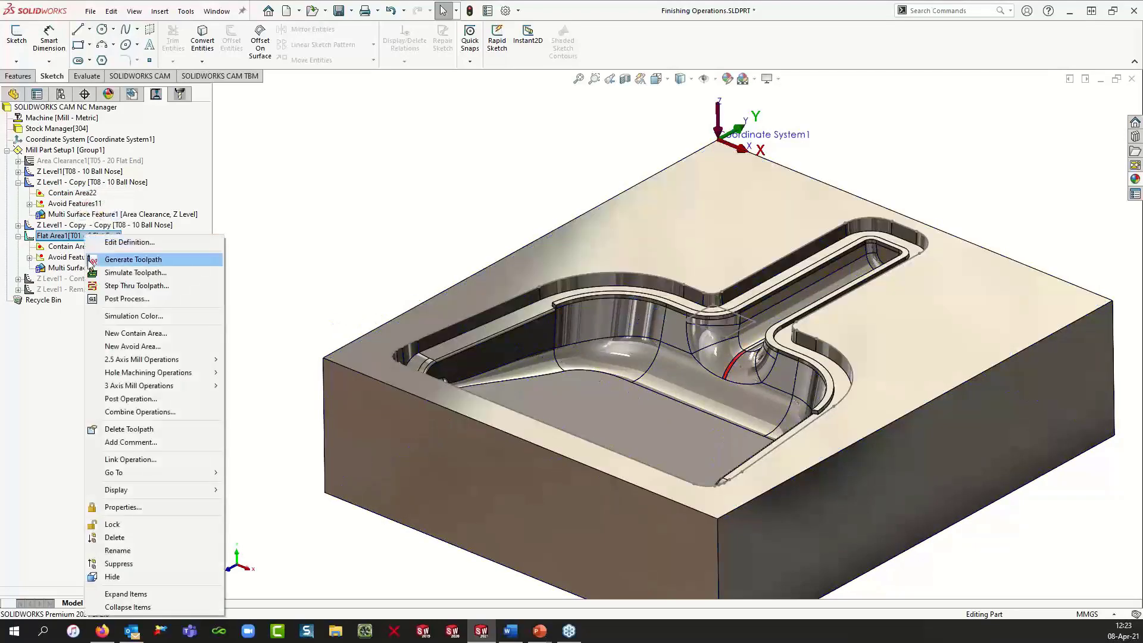
{"action": "left_click", "coordinate": [96, 262]}
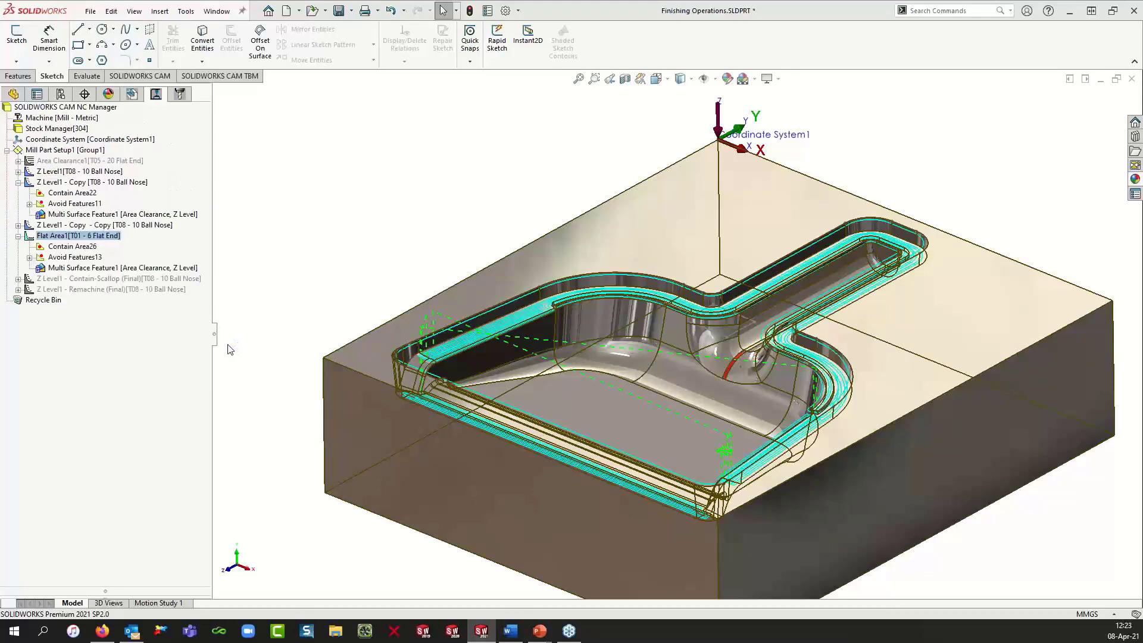
Step: Zoom in to inspect the Flat Area toolpath around the repair and compare it with the repair-region Z Level toolpath
{"action": "scroll", "coordinate": [565, 323], "scroll_direction": "down", "scroll_amount": 4}
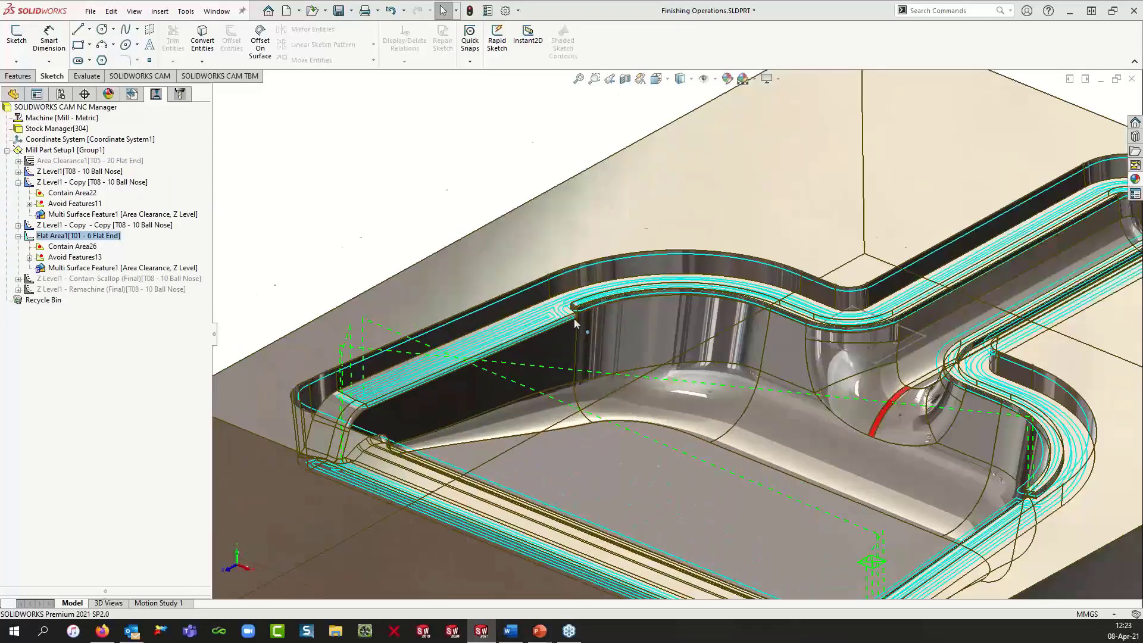
{"action": "scroll", "coordinate": [575, 325], "scroll_direction": "down", "scroll_amount": 4}
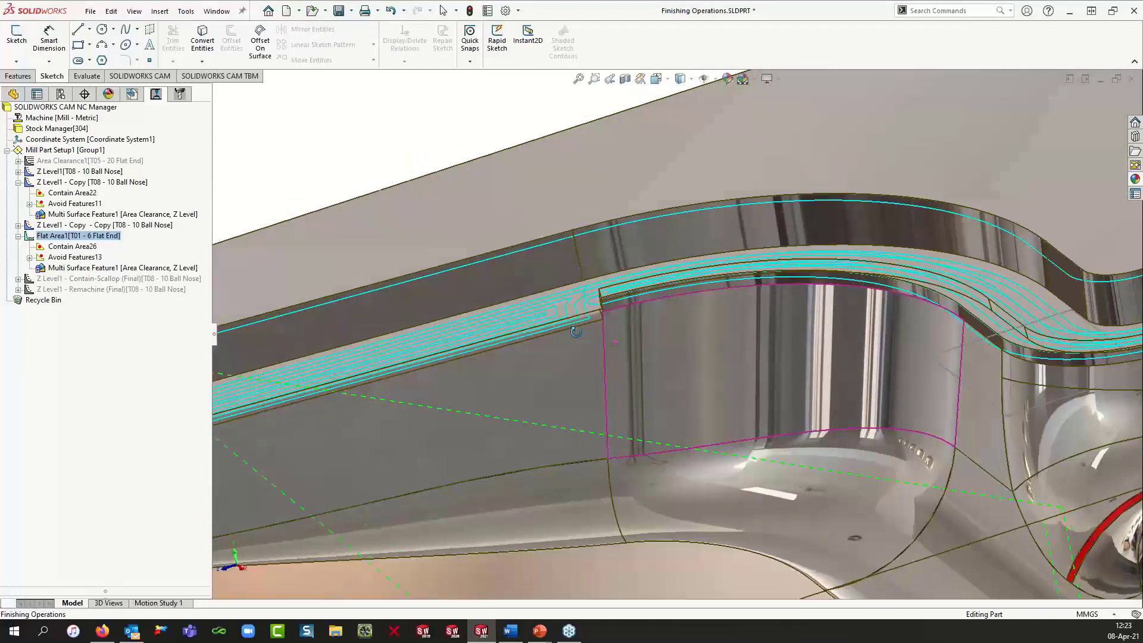
{"action": "middle_click_drag", "start_coordinate": [575, 332], "coordinate": [620, 342]}
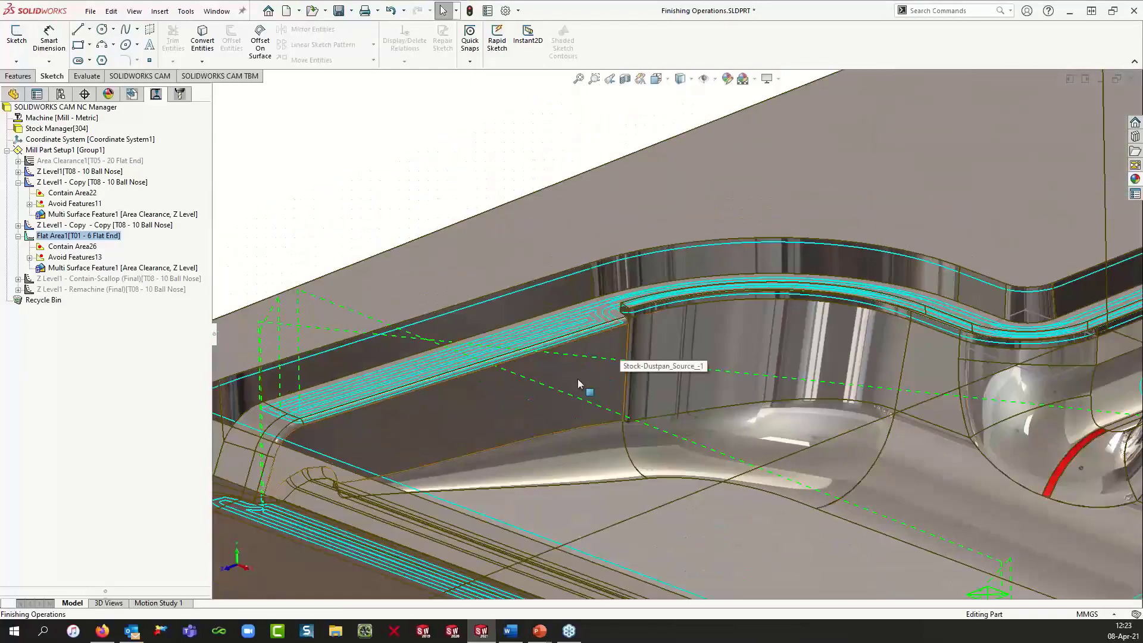
{"action": "scroll", "coordinate": [596, 381], "scroll_direction": "up", "scroll_amount": 3}
{"action": "scroll", "coordinate": [952, 375], "scroll_direction": "down", "scroll_amount": 3}
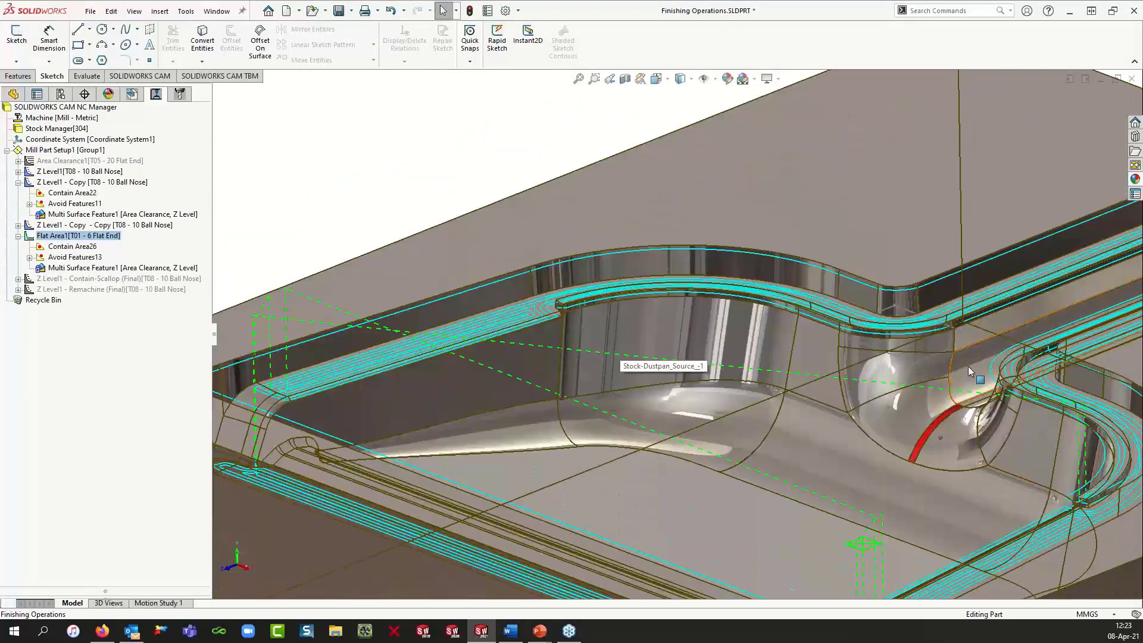
{"action": "scroll", "coordinate": [968, 371], "scroll_direction": "down", "scroll_amount": 2}
{"action": "scroll", "coordinate": [861, 343], "scroll_direction": "down", "scroll_amount": 2}
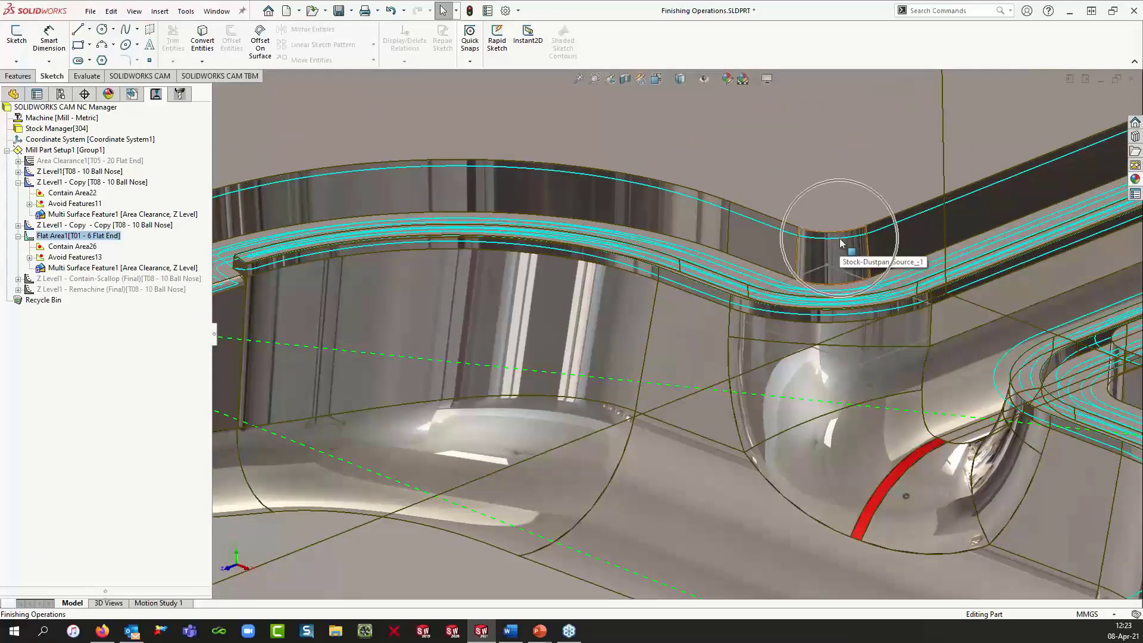
{"action": "scroll", "coordinate": [809, 300], "scroll_direction": "up", "scroll_amount": 3}
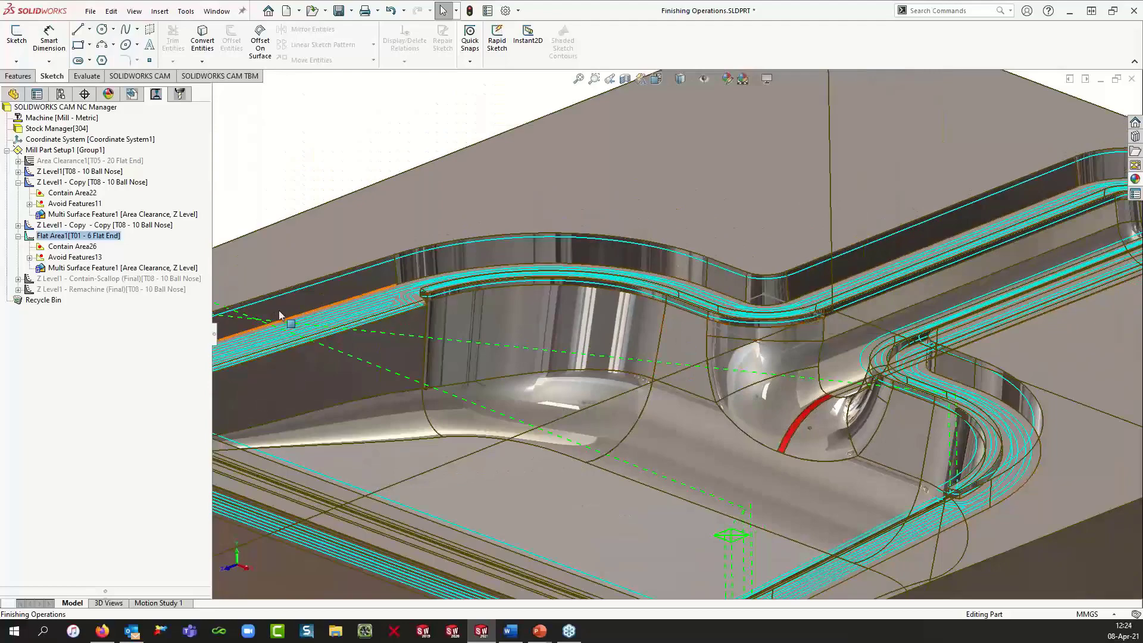
{"action": "left_click", "coordinate": [166, 231]}
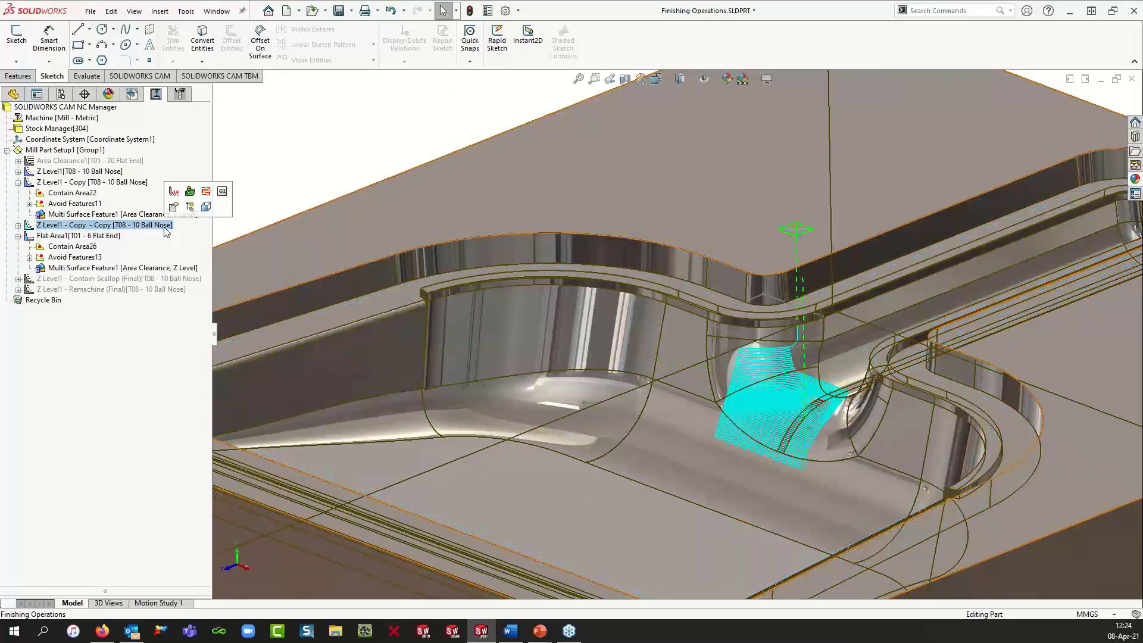
{"action": "left_click", "coordinate": [89, 236]}
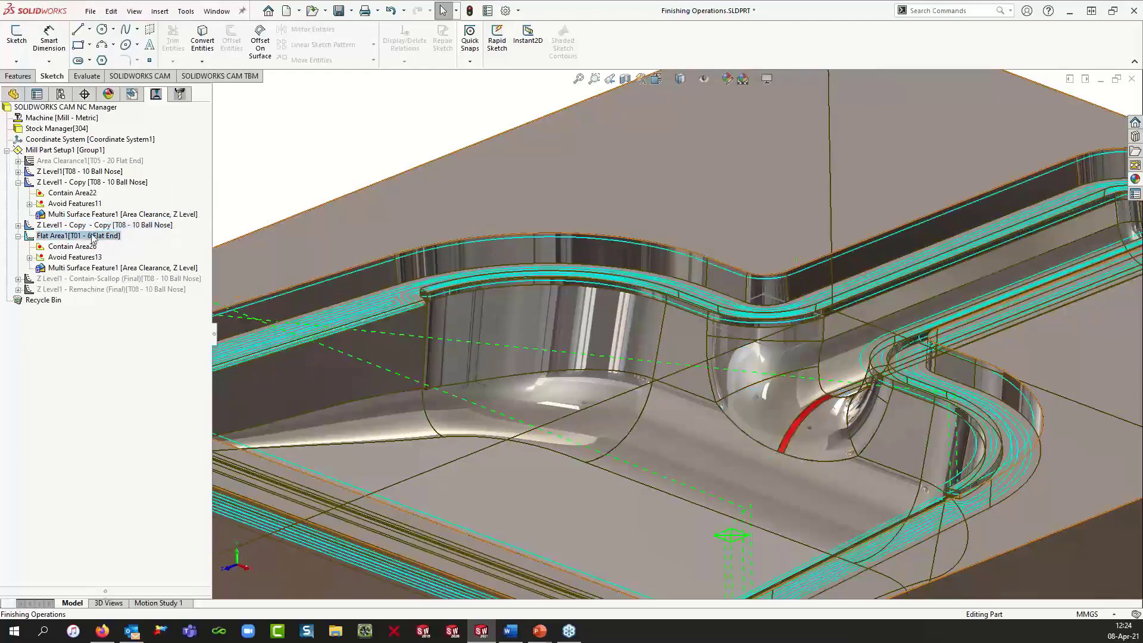
Step: Collapse the Flat Area operation and open Step Through Toolpath for the Z Level1 - Copy operation
{"action": "left_click", "coordinate": [18, 237]}
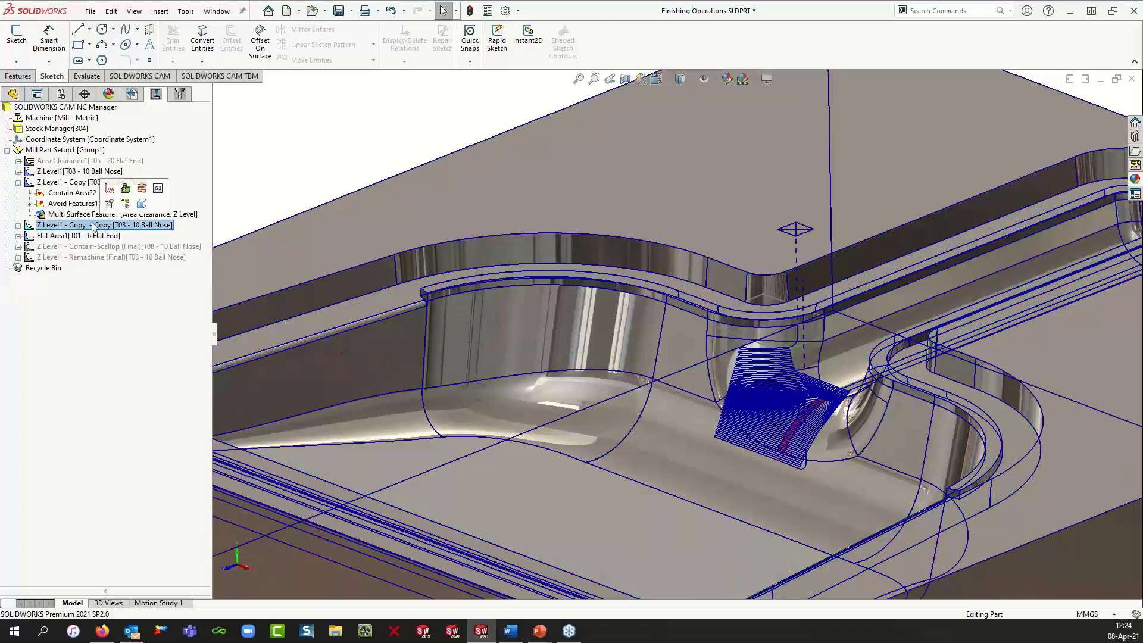
{"action": "left_click", "coordinate": [100, 227]}
{"action": "left_click", "coordinate": [72, 185]}
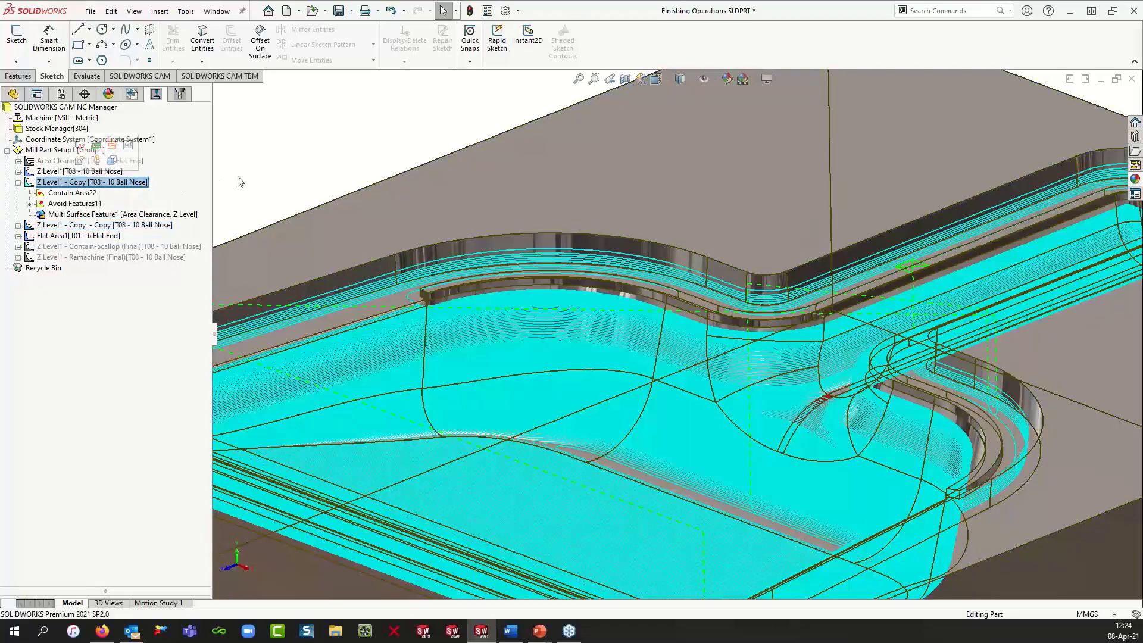
{"action": "scroll", "coordinate": [660, 329], "scroll_direction": "up", "scroll_amount": 3}
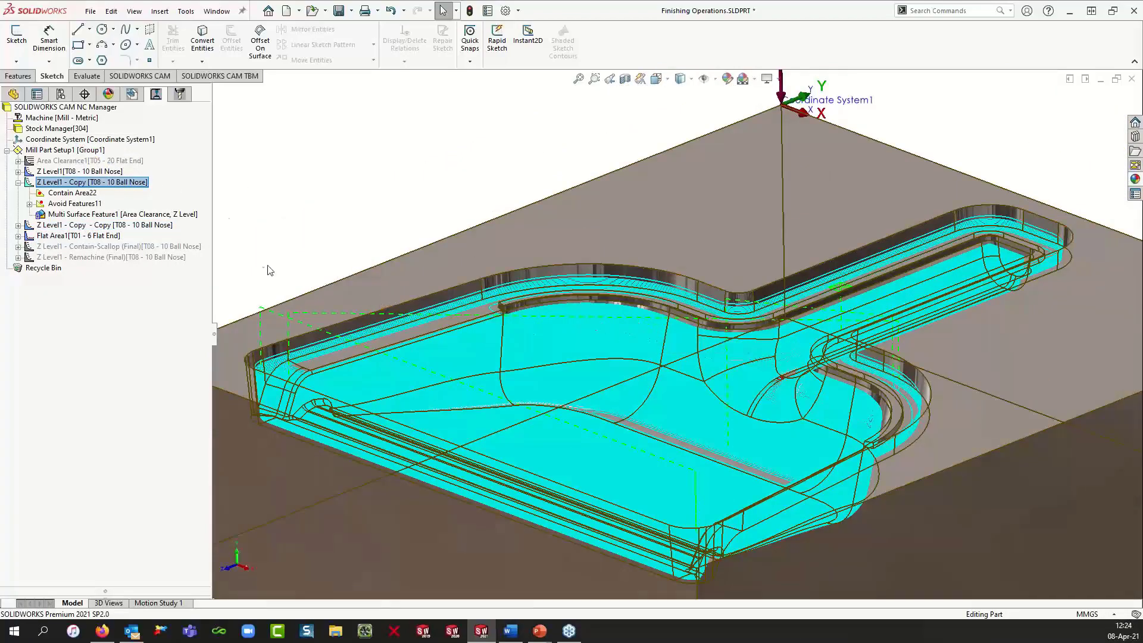
{"action": "right_click", "coordinate": [143, 185]}
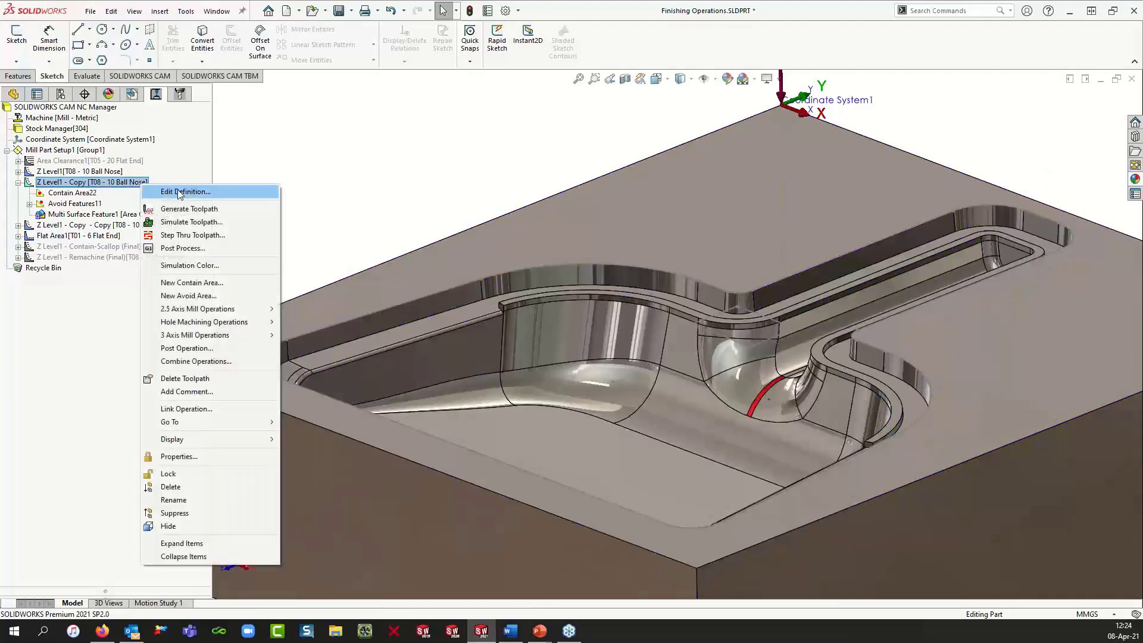
{"action": "left_click", "coordinate": [174, 238]}
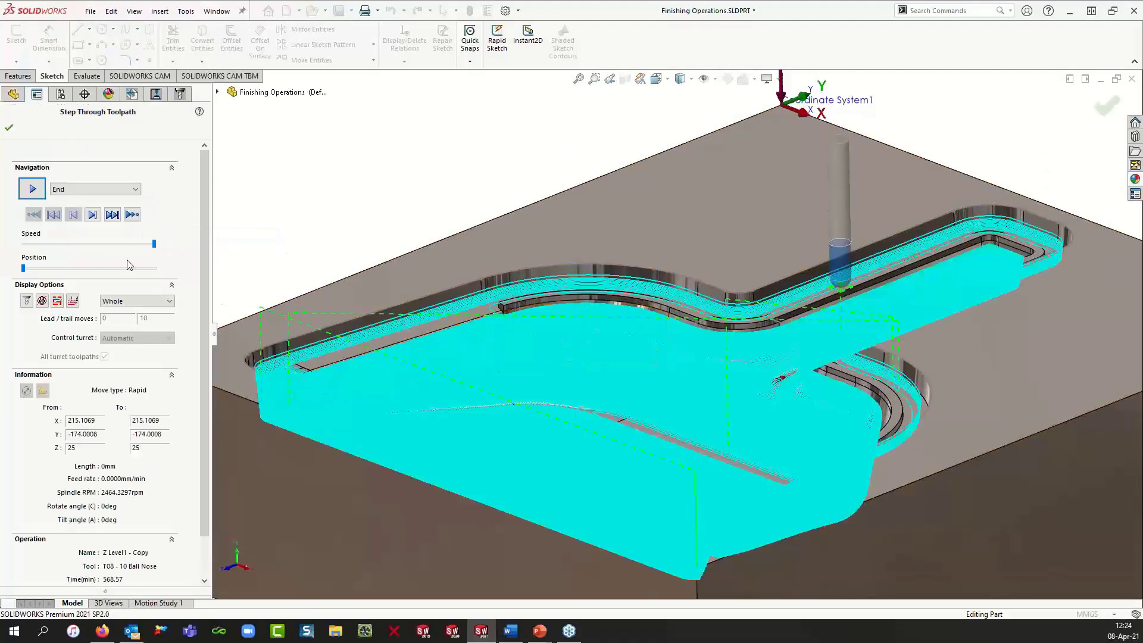
Step: Step forward through the Z Level1 - Copy toolpath moves, inspect the tool against the cavity wall, and close the step-through
{"action": "left_click", "coordinate": [93, 215]}
{"action": "left_click", "coordinate": [93, 215]}
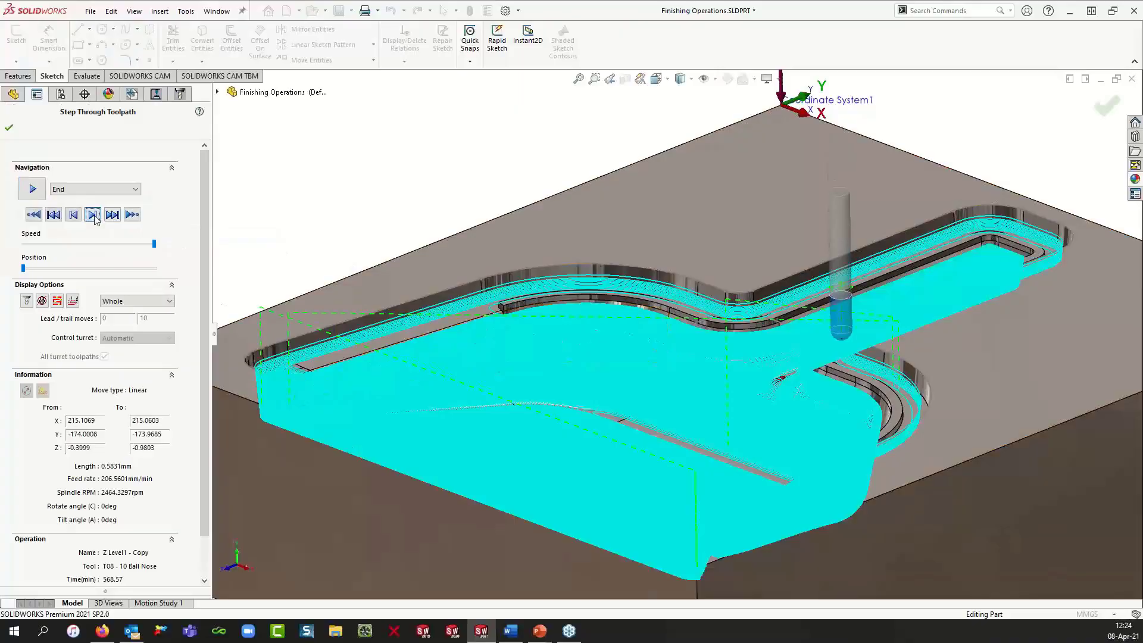
{"action": "left_click", "coordinate": [94, 215]}
{"action": "left_click", "coordinate": [94, 215]}
{"action": "scroll", "coordinate": [840, 340], "scroll_direction": "down", "scroll_amount": 6}
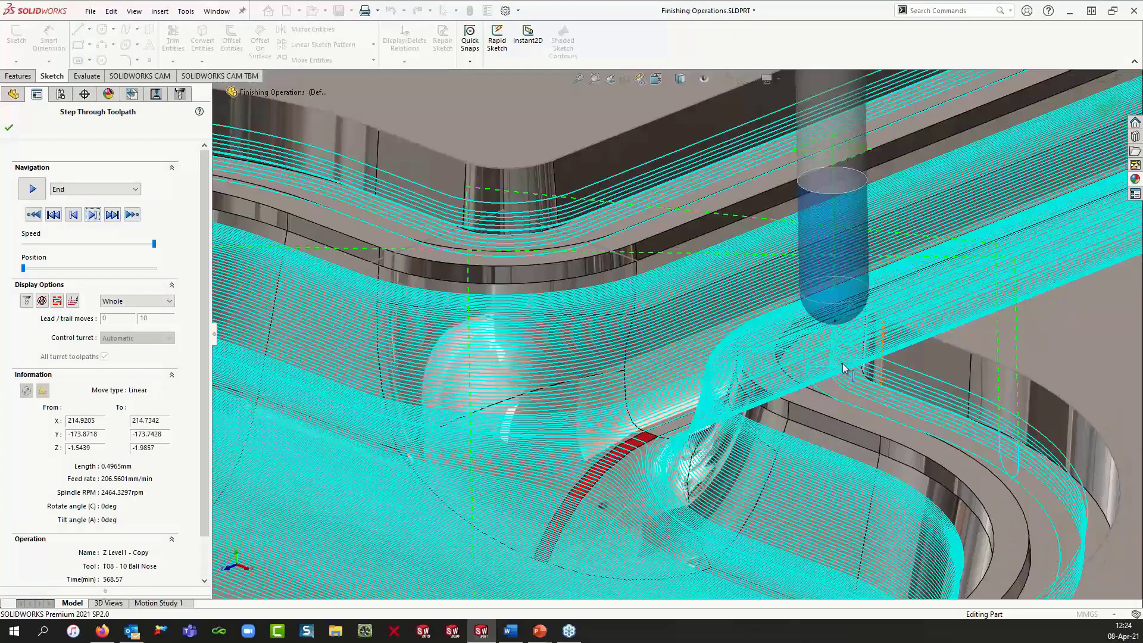
{"action": "scroll", "coordinate": [840, 348], "scroll_direction": "down", "scroll_amount": 5}
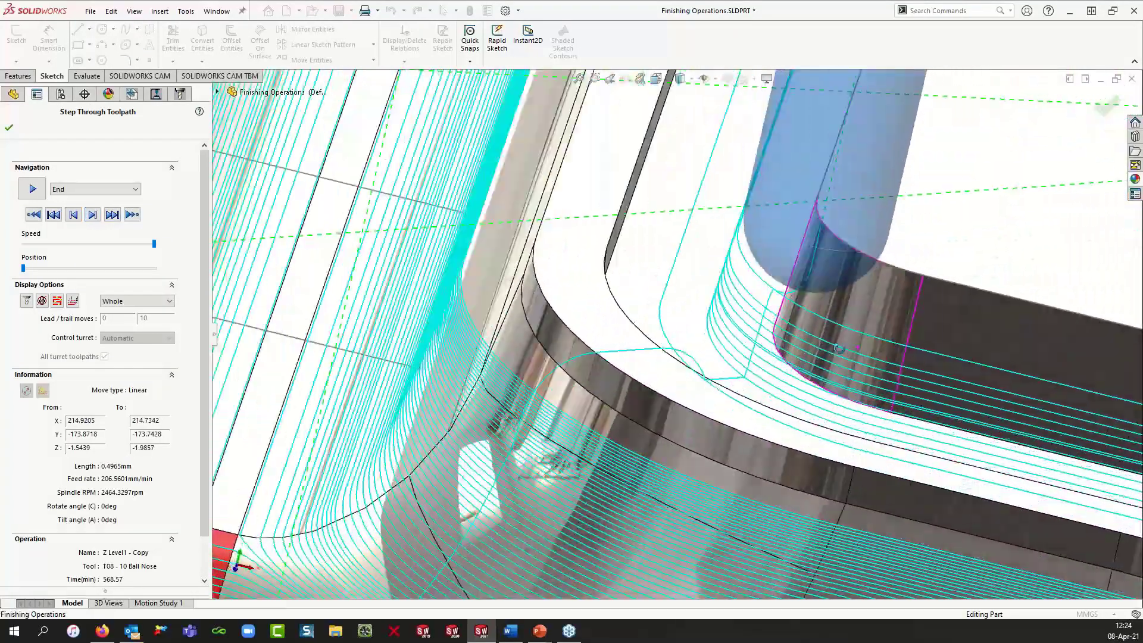
{"action": "middle_click_drag", "start_coordinate": [840, 349], "coordinate": [832, 320]}
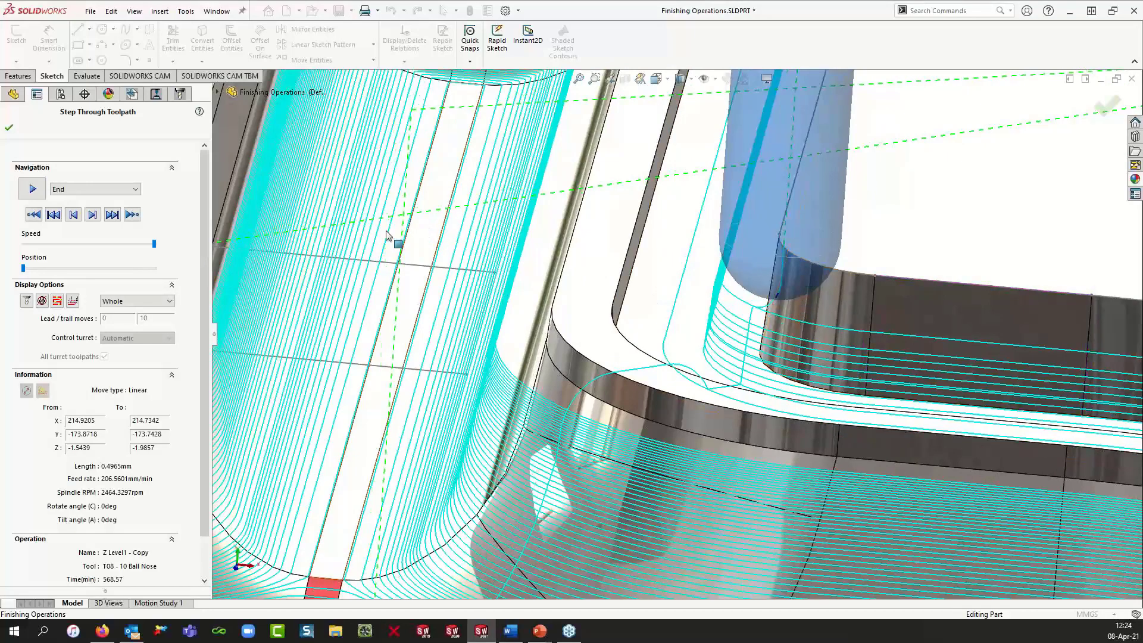
{"action": "left_click", "coordinate": [92, 215]}
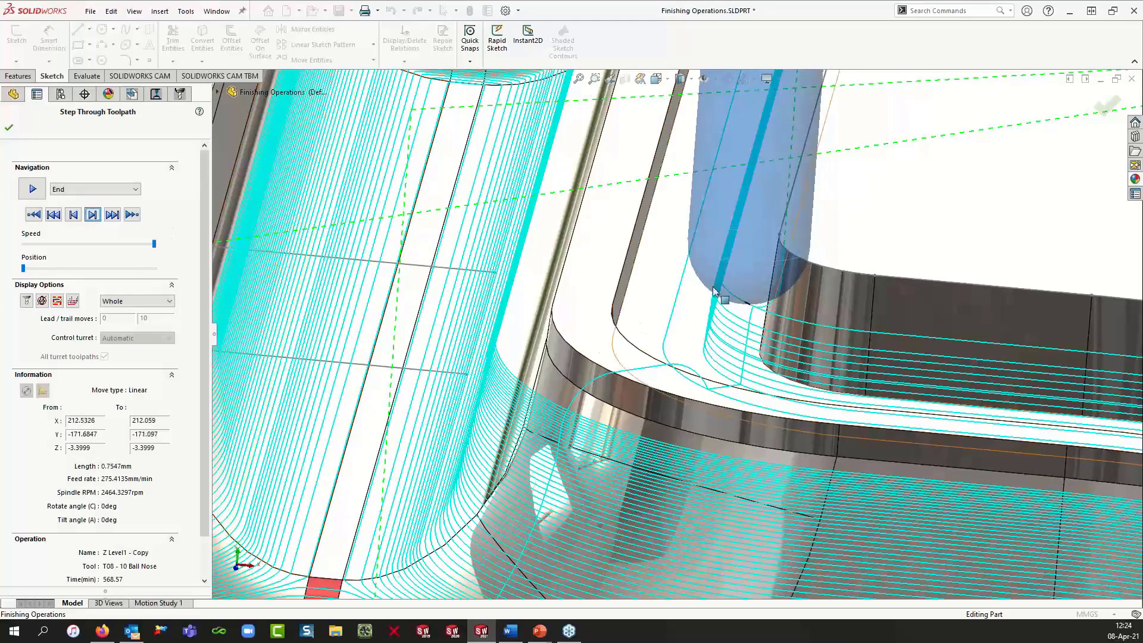
{"action": "scroll", "coordinate": [970, 352], "scroll_direction": "down", "scroll_amount": 3}
{"action": "middle_click_drag", "start_coordinate": [971, 352], "coordinate": [957, 289]}
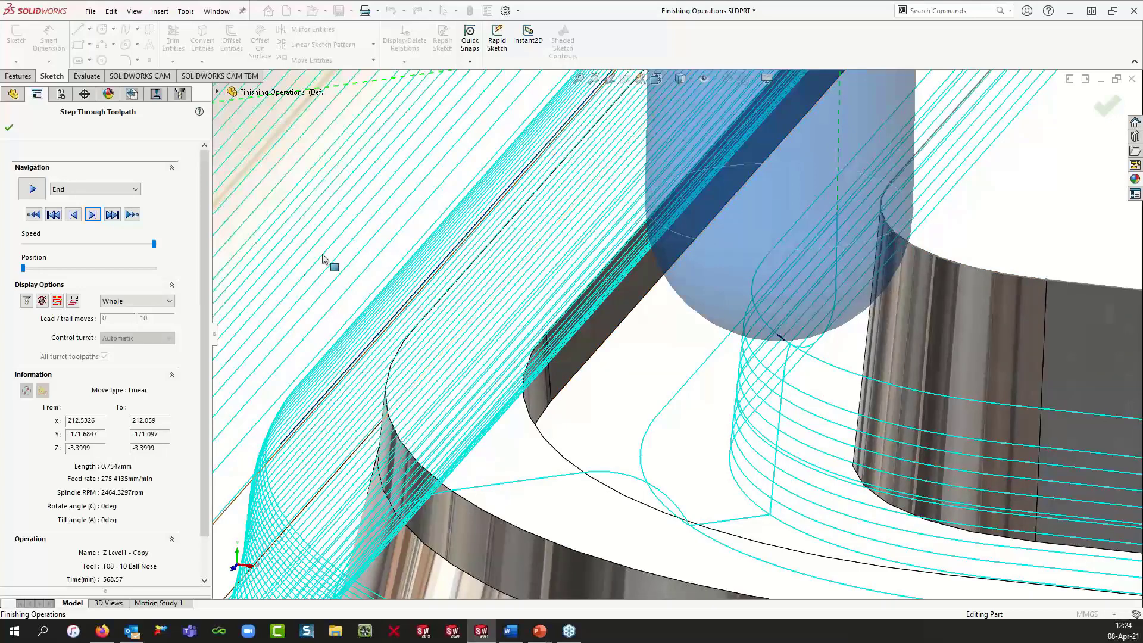
{"action": "left_click", "coordinate": [10, 129]}
Step: Zoom back out over the cavity and save the part file
{"action": "scroll", "coordinate": [594, 326], "scroll_direction": "down", "scroll_amount": 5}
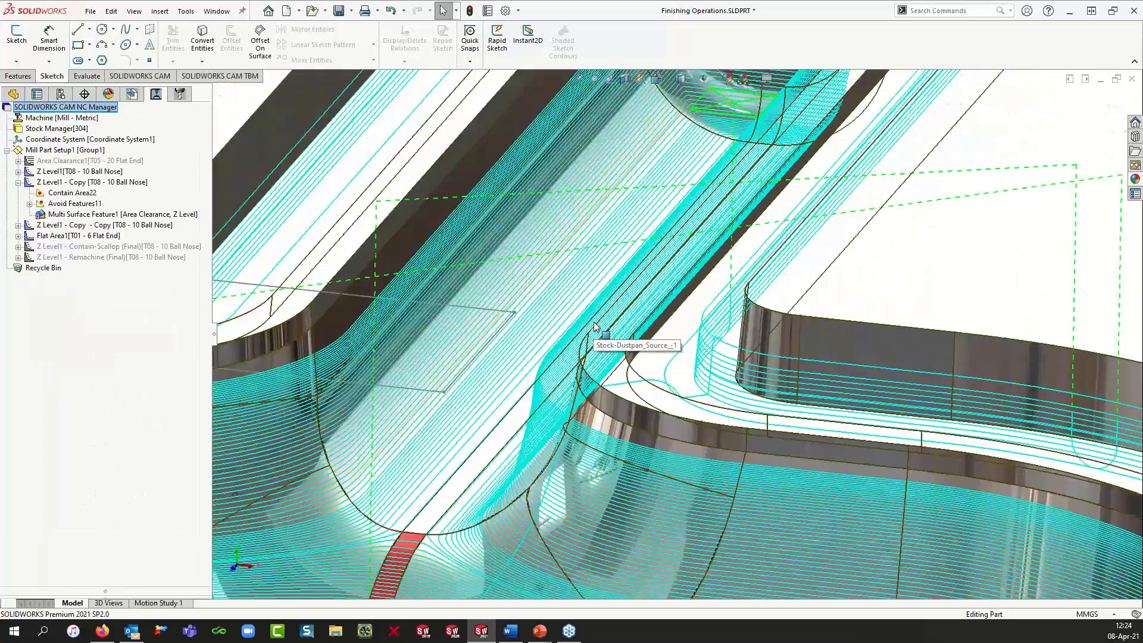
{"action": "scroll", "coordinate": [594, 327], "scroll_direction": "up", "scroll_amount": 8}
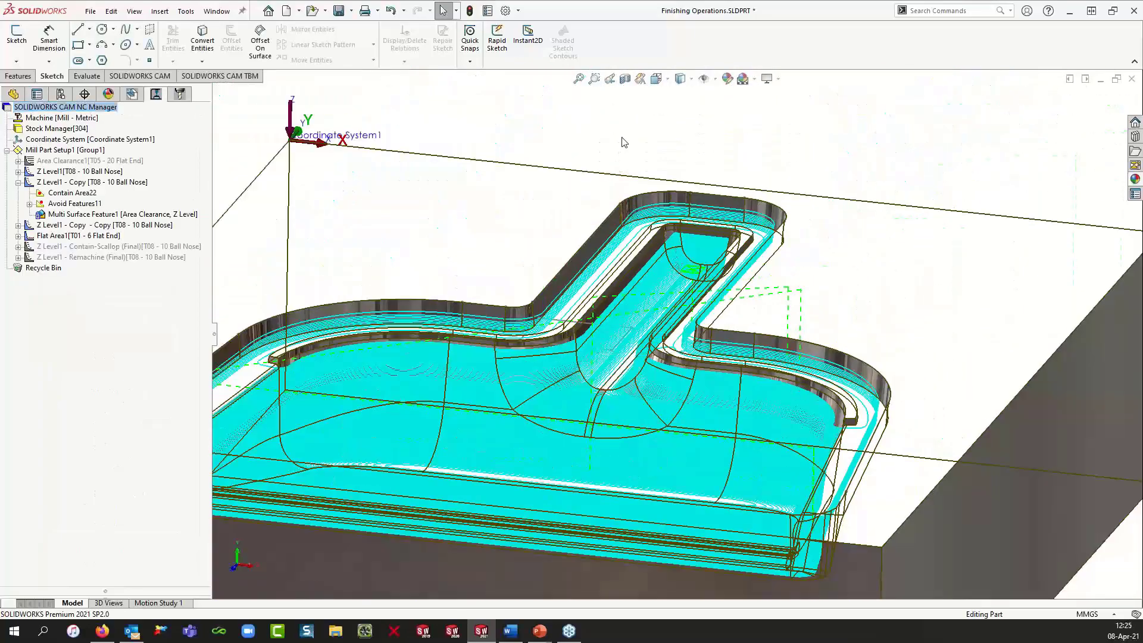
{"action": "left_click", "coordinate": [352, 10]}
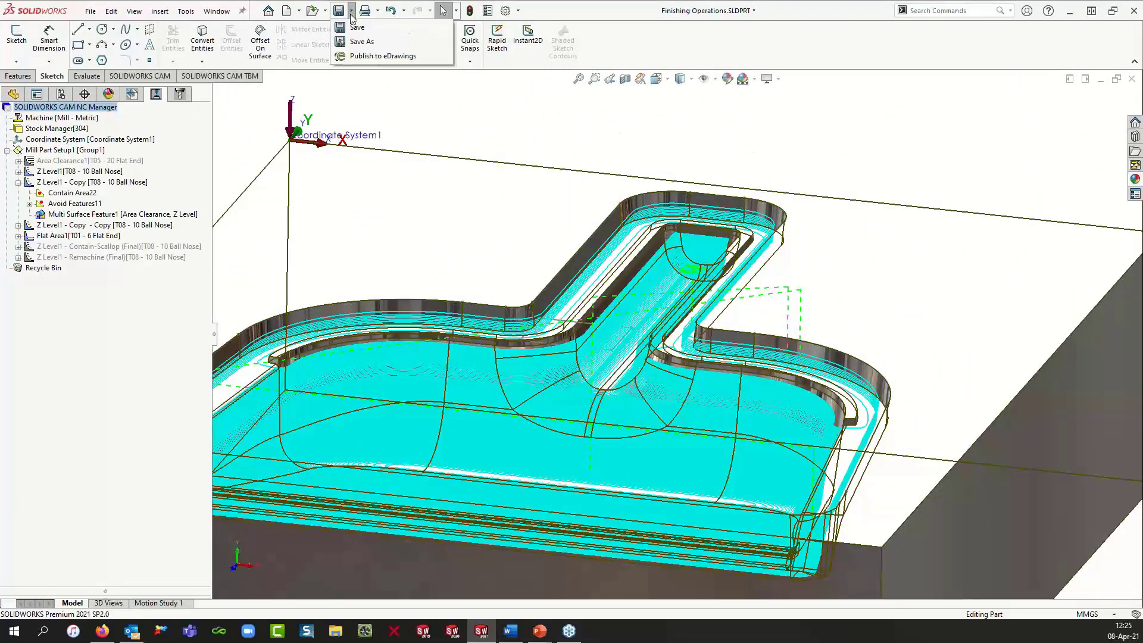
{"action": "left_click", "coordinate": [351, 19]}
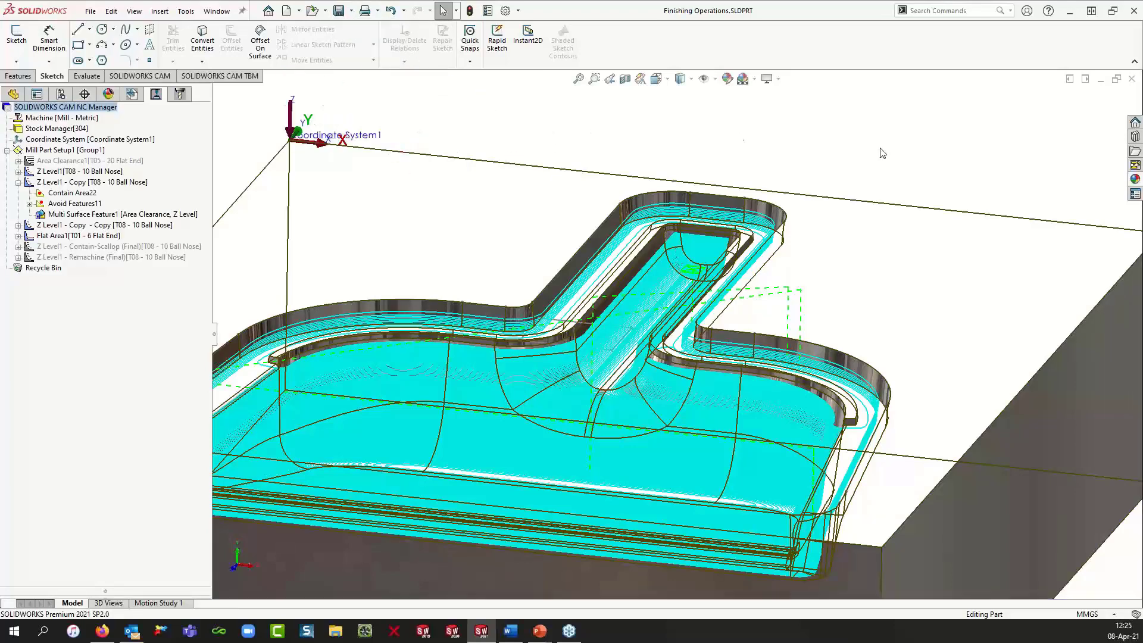
Step: Minimize the Finishing Operations part and switch to the Finishing Operations_Surfaces part window
{"action": "left_click", "coordinate": [1099, 80]}
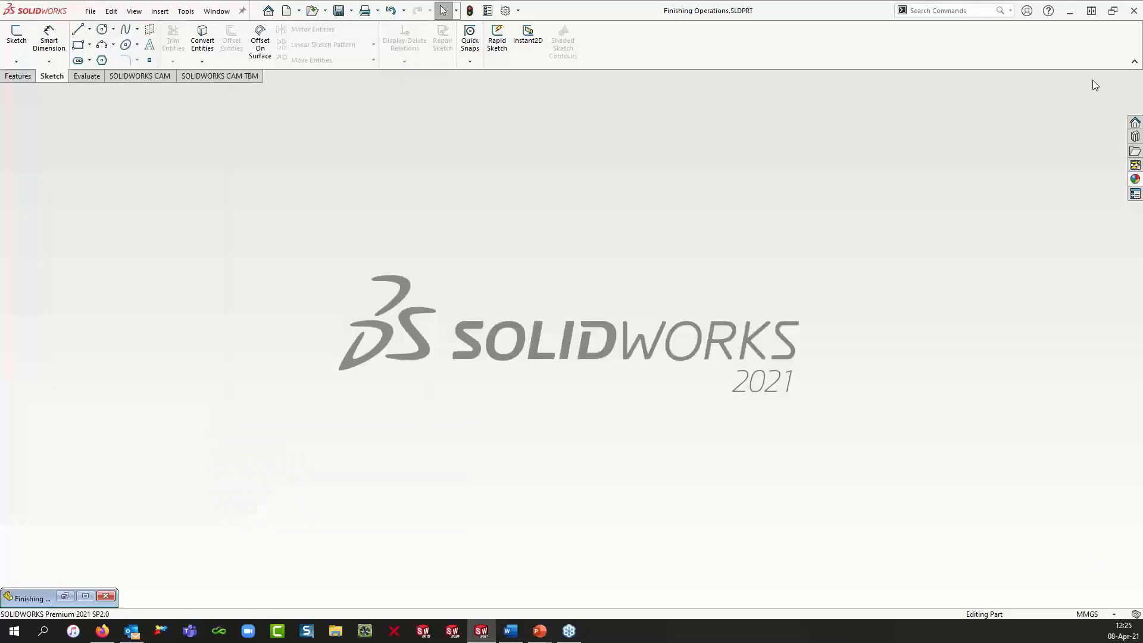
{"action": "double_click", "coordinate": [484, 242]}
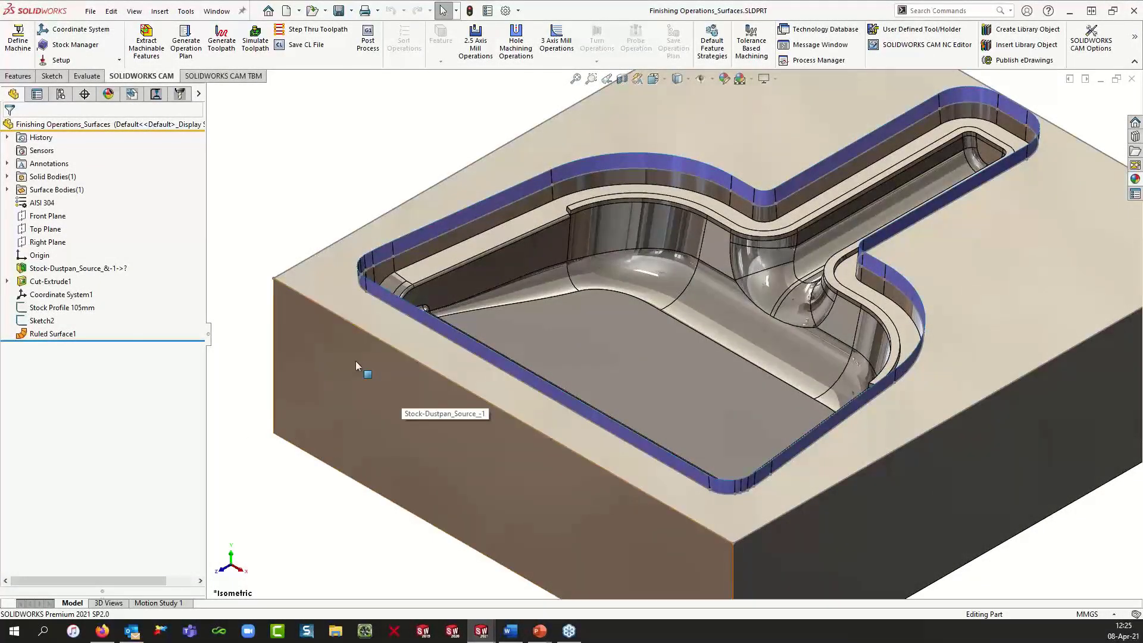
Step: Select Ruled Surface1 in the feature tree and zoom in to inspect it along the cavity's upper rim
{"action": "left_click", "coordinate": [51, 335]}
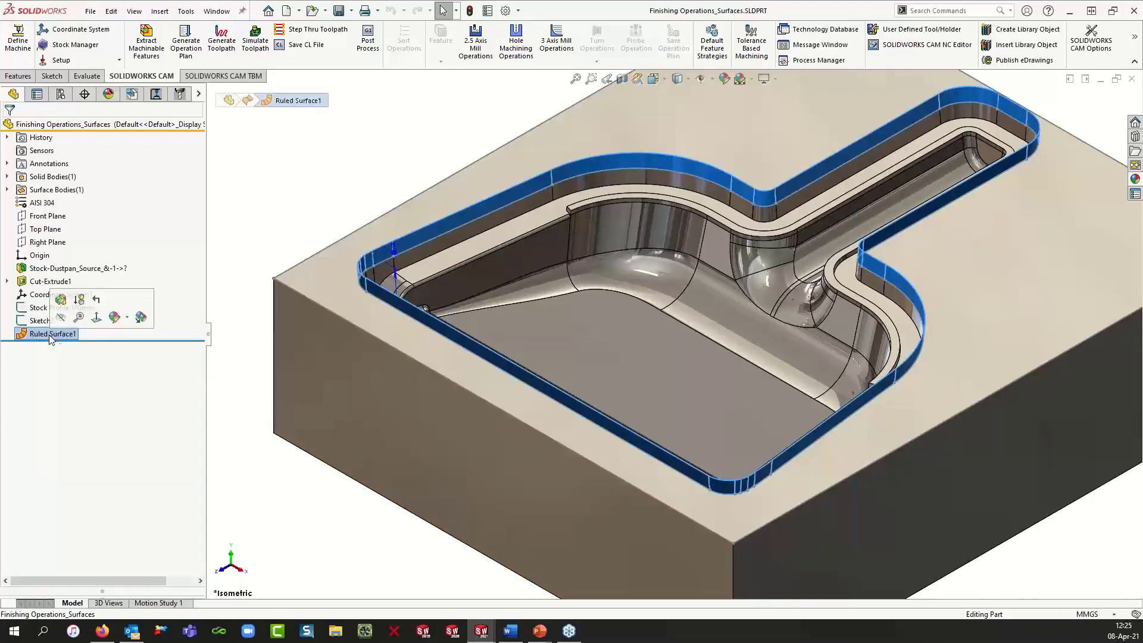
{"action": "scroll", "coordinate": [358, 280], "scroll_direction": "down", "scroll_amount": 5}
{"action": "scroll", "coordinate": [429, 274], "scroll_direction": "down", "scroll_amount": 2}
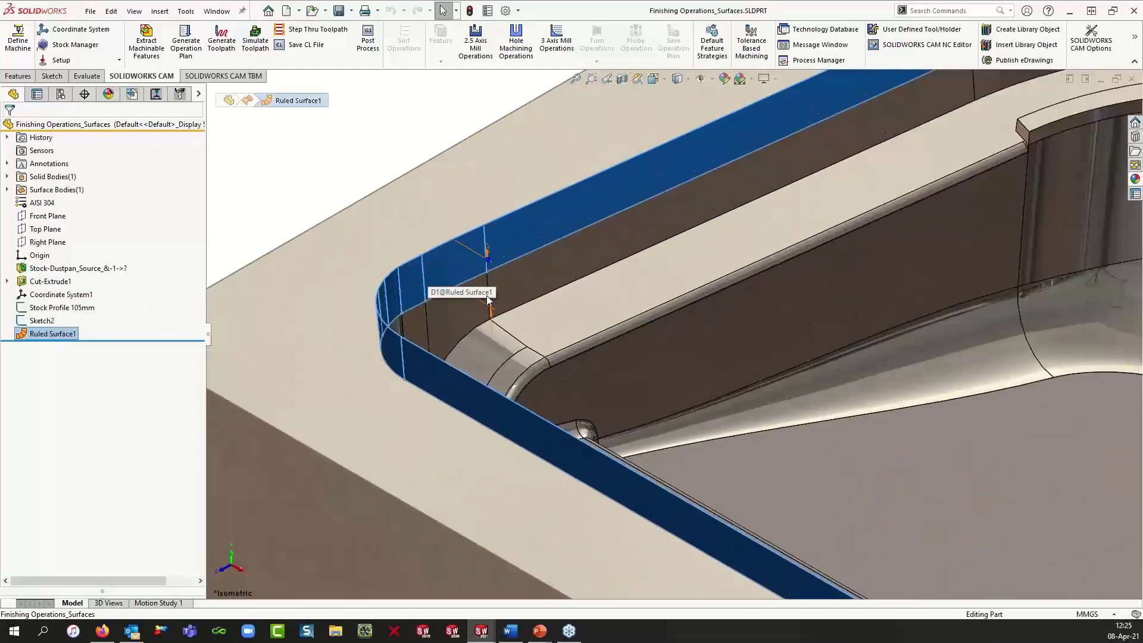
{"action": "scroll", "coordinate": [485, 277], "scroll_direction": "down", "scroll_amount": 2}
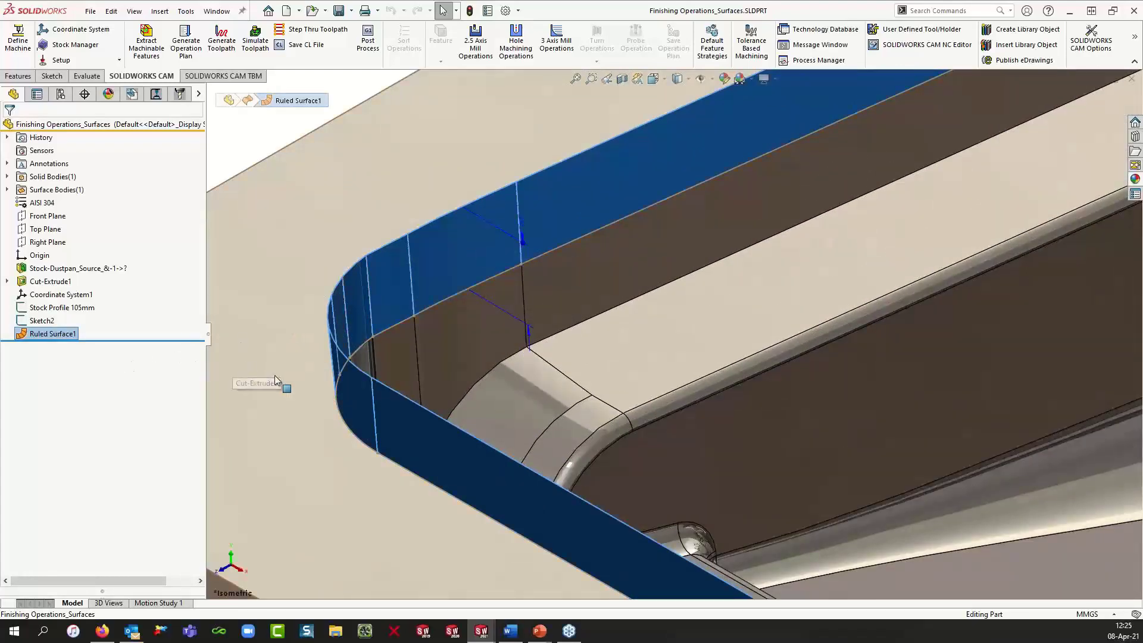
{"action": "scroll", "coordinate": [276, 379], "scroll_direction": "up", "scroll_amount": 2}
{"action": "scroll", "coordinate": [276, 379], "scroll_direction": "up", "scroll_amount": 1}
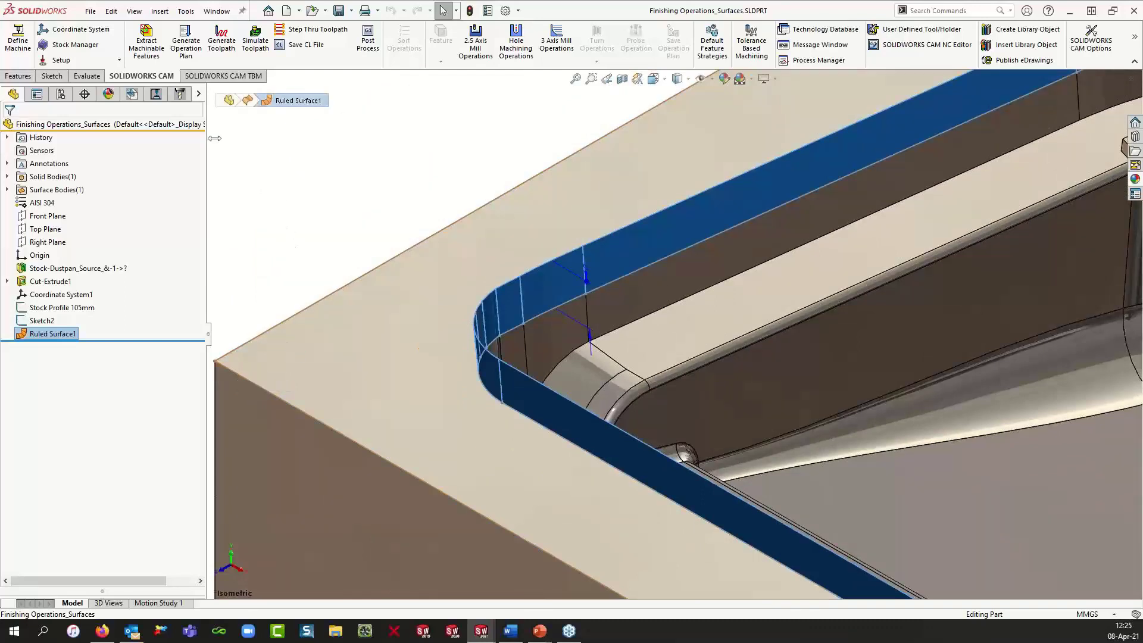
Step: Add the Surfaces tab to the CommandManager, open it, and fit the whole part in view
{"action": "right_click", "coordinate": [162, 77]}
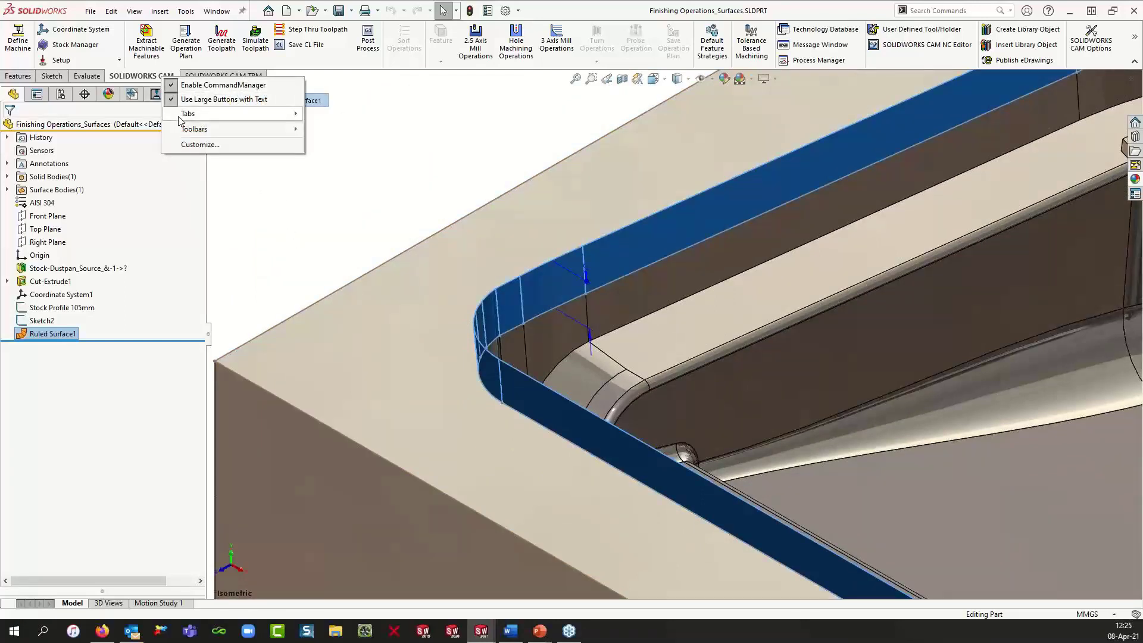
{"action": "mouse_move", "coordinate": [179, 114]}
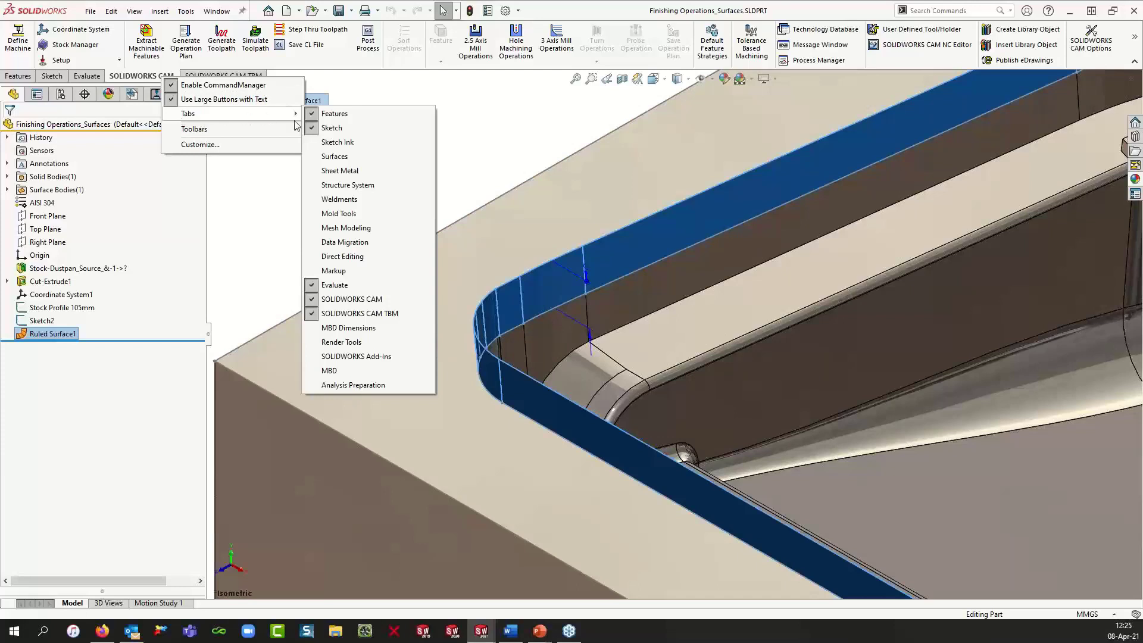
{"action": "left_click", "coordinate": [317, 157]}
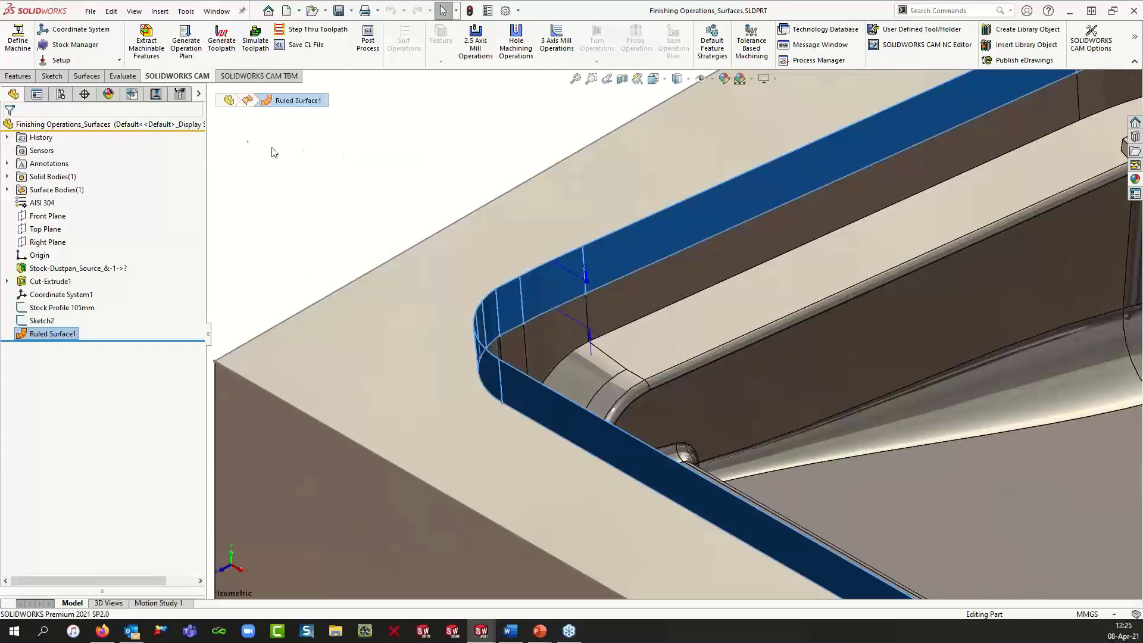
{"action": "left_click", "coordinate": [87, 76]}
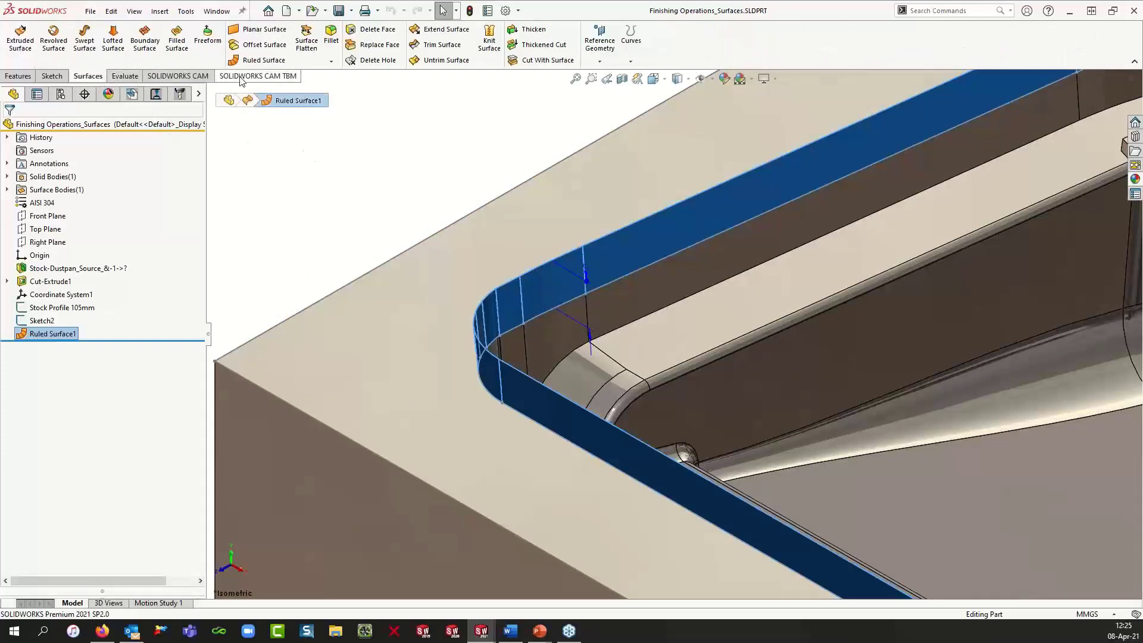
{"action": "left_click", "coordinate": [313, 188]}
{"action": "key", "text": "f"}
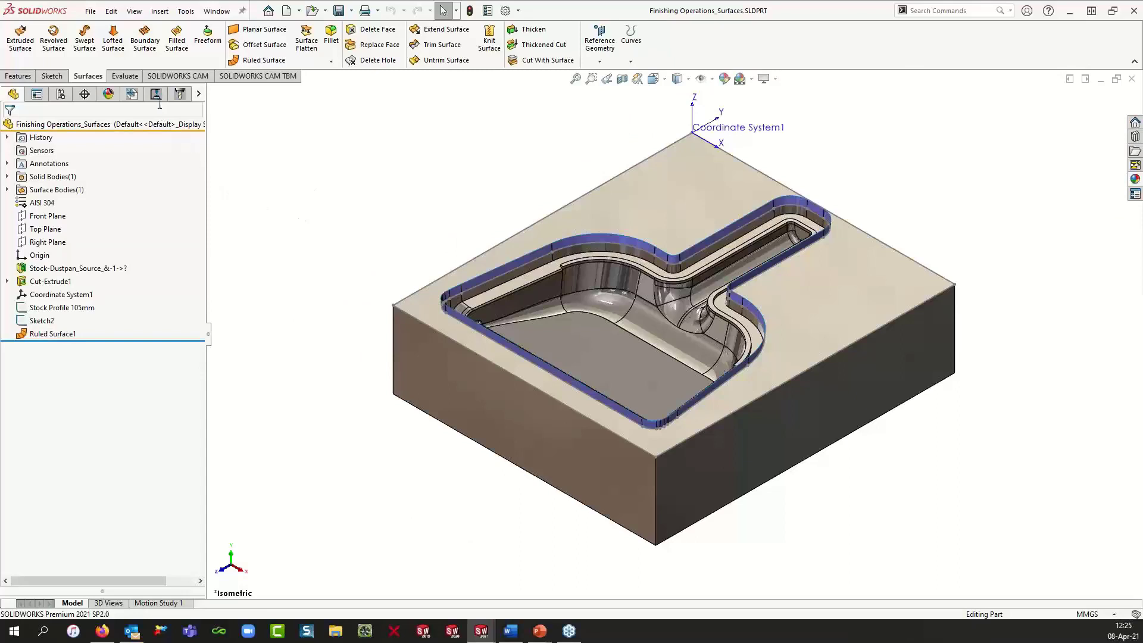
Step: Open the Multi Surface Feature1 definition in the CAM feature tree to review its selected faces, then cancel
{"action": "left_click", "coordinate": [134, 96]}
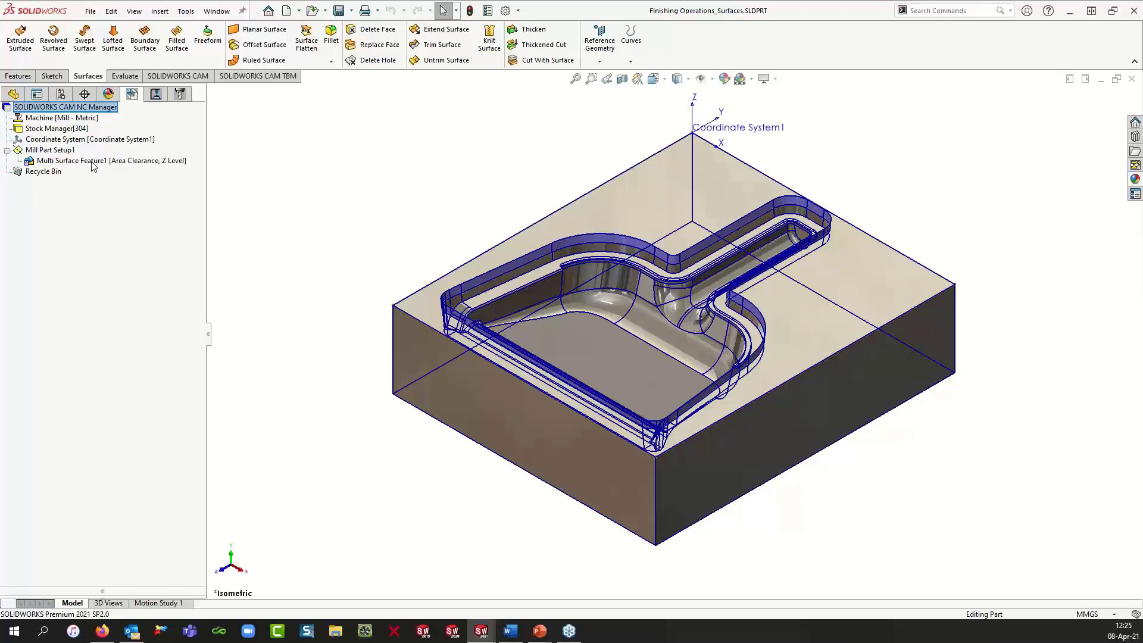
{"action": "right_click", "coordinate": [131, 162]}
{"action": "left_click", "coordinate": [146, 168]}
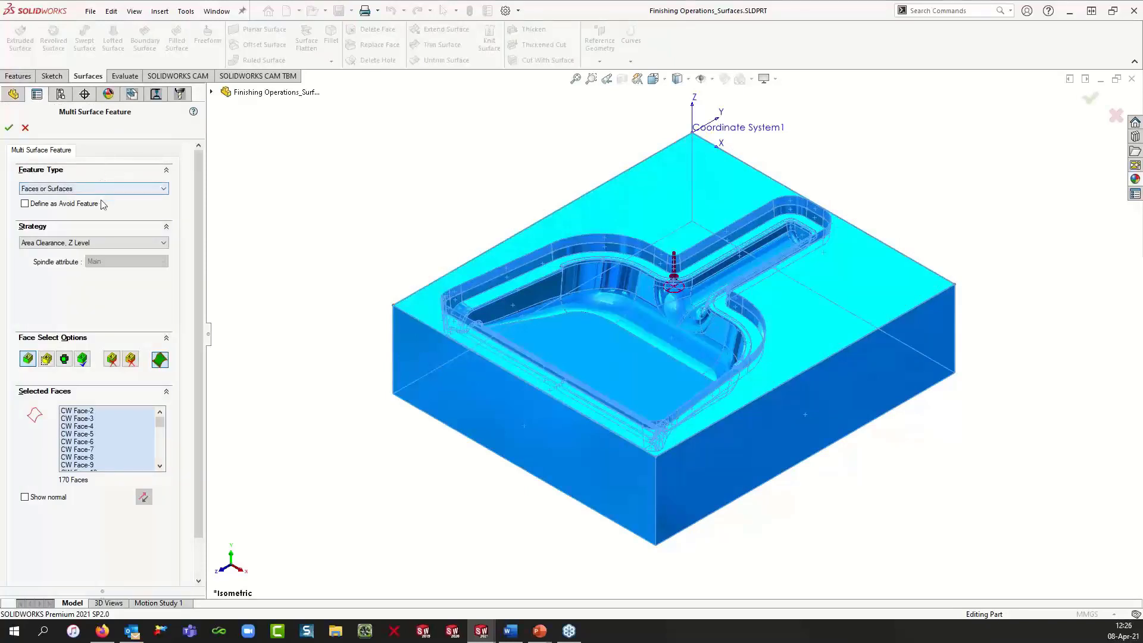
{"action": "left_click", "coordinate": [25, 128]}
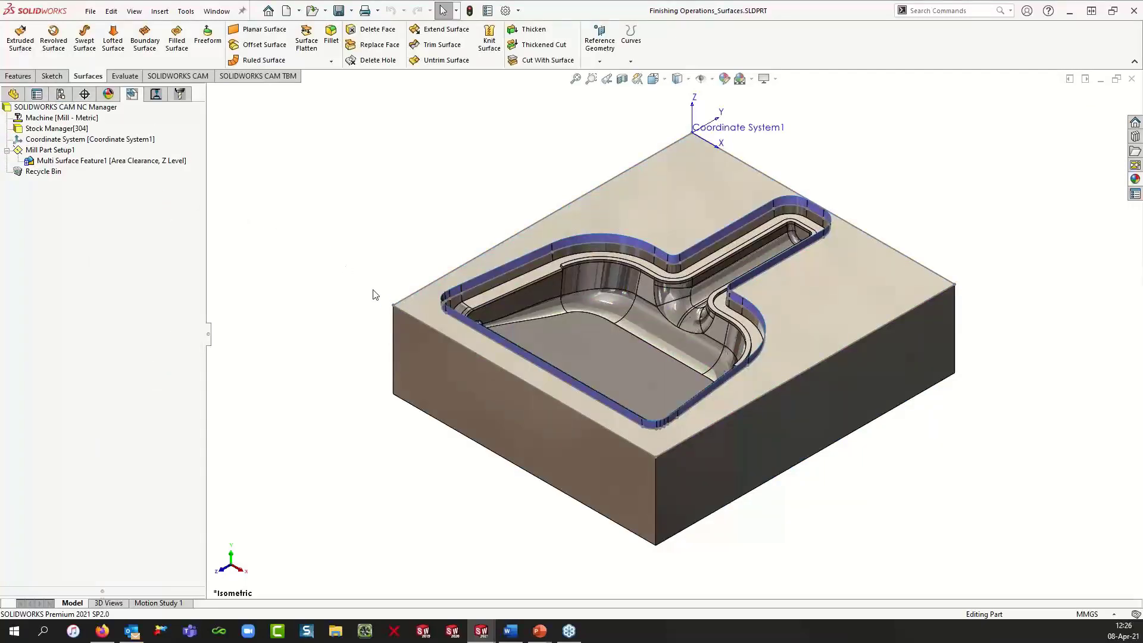
Step: Display the Z Level1 - Contain-Scallop toolpath and zoom in to inspect it along the ruled surface at the cavity rim
{"action": "scroll", "coordinate": [492, 348], "scroll_direction": "down", "scroll_amount": 5}
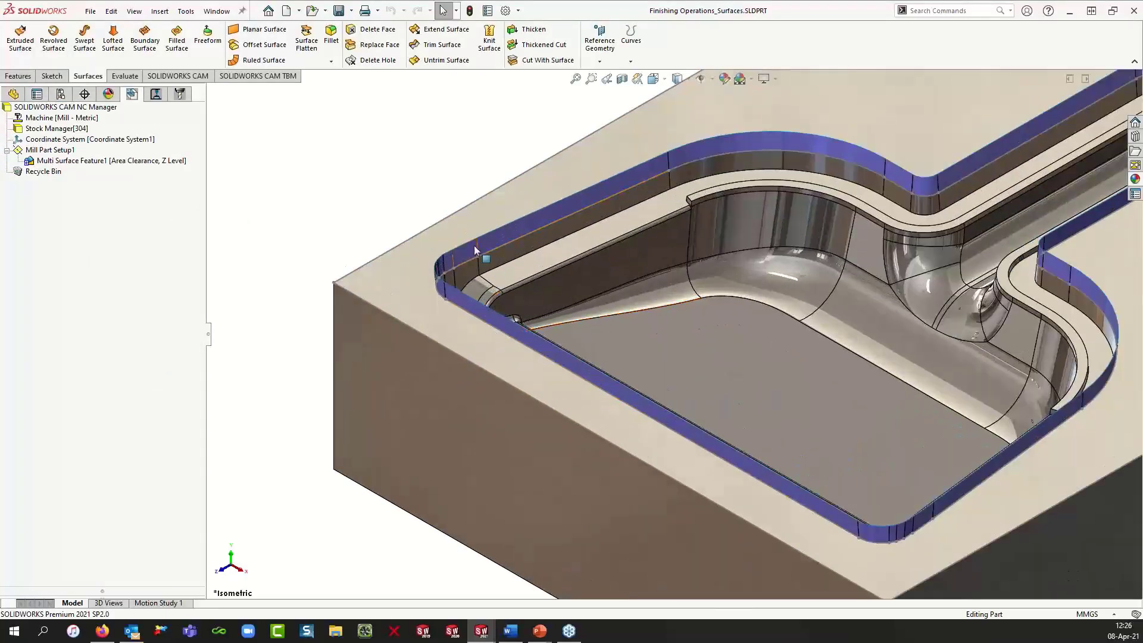
{"action": "scroll", "coordinate": [494, 248], "scroll_direction": "down", "scroll_amount": 4}
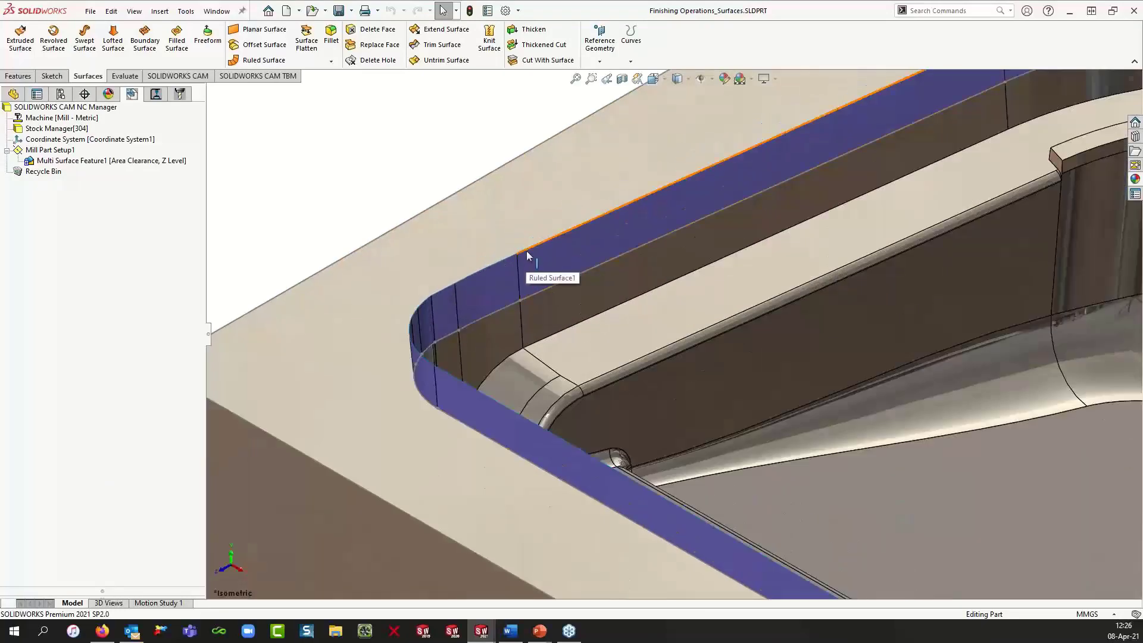
{"action": "left_click", "coordinate": [526, 256]}
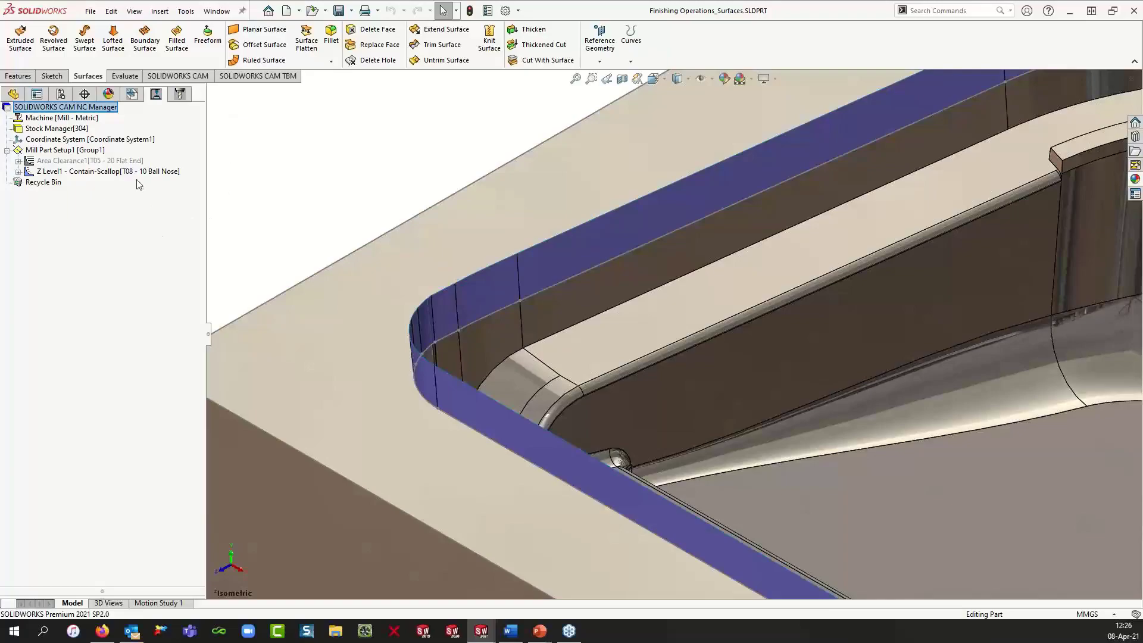
{"action": "left_click", "coordinate": [136, 173]}
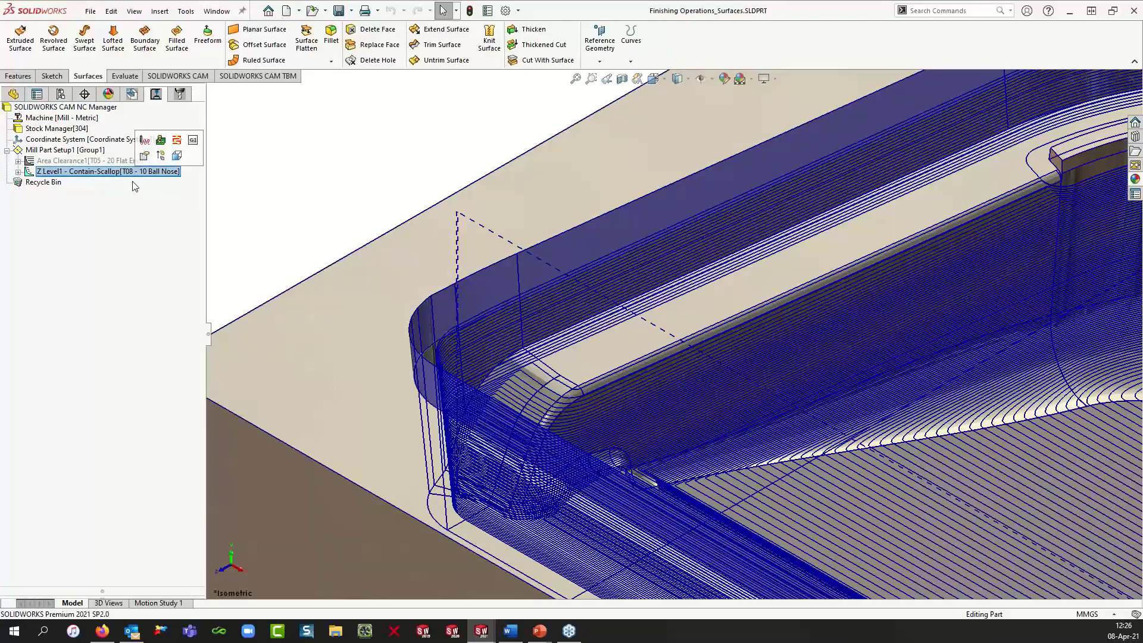
{"action": "scroll", "coordinate": [646, 352], "scroll_direction": "up", "scroll_amount": 4}
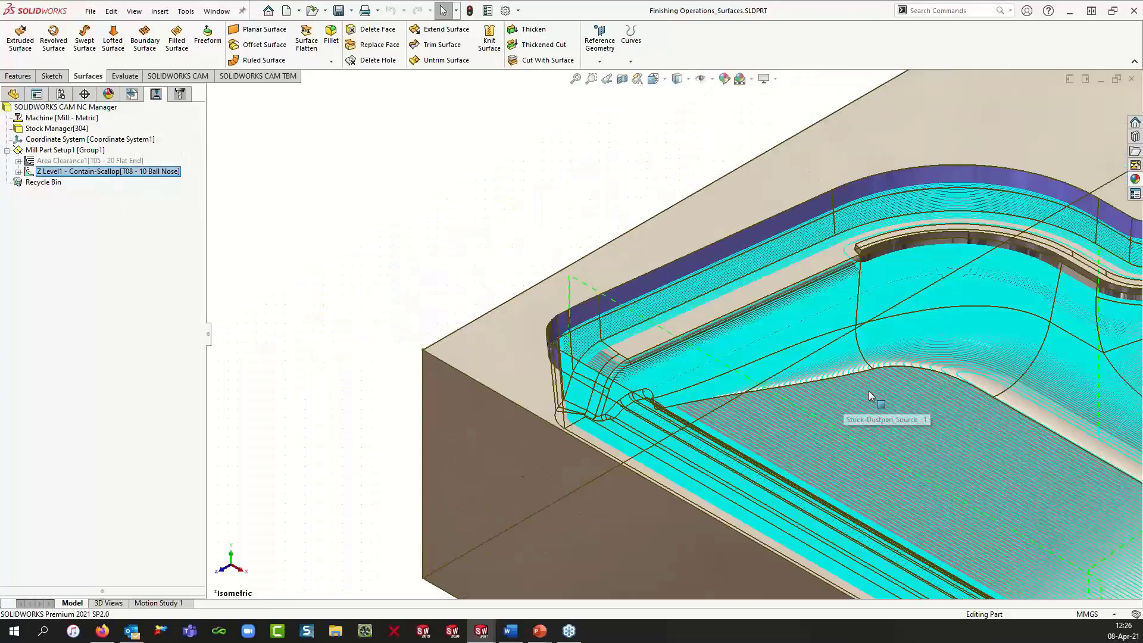
{"action": "scroll", "coordinate": [870, 396], "scroll_direction": "up", "scroll_amount": 2}
{"action": "scroll", "coordinate": [875, 393], "scroll_direction": "down", "scroll_amount": 6}
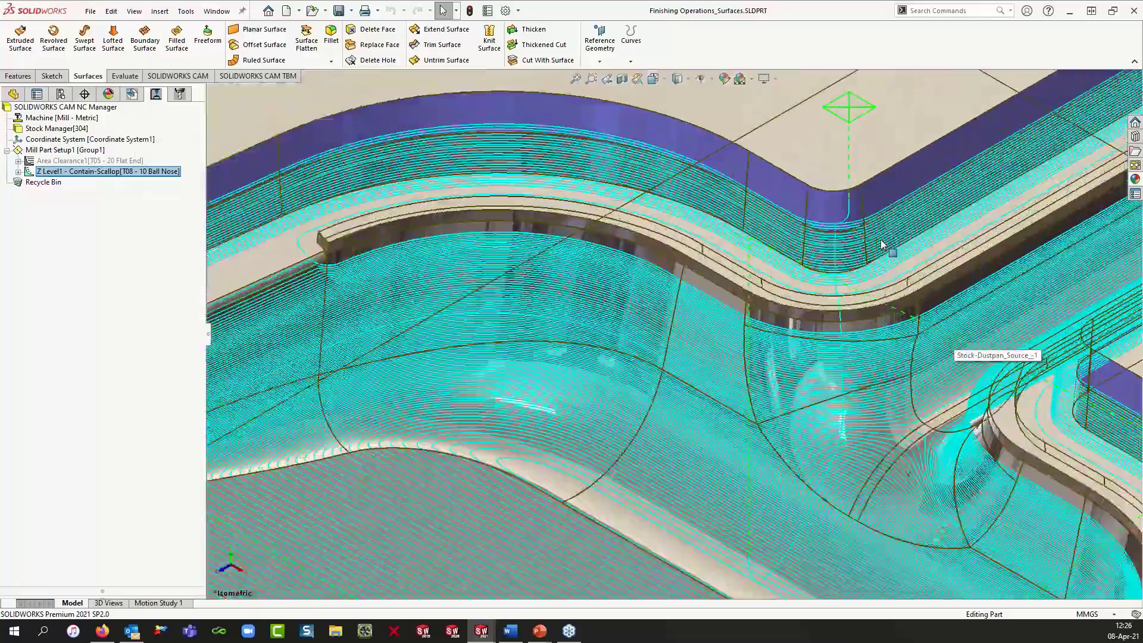
{"action": "mouse_move", "coordinate": [883, 244]}
{"action": "middle_mouse_down"}
{"action": "mouse_move", "coordinate": [953, 258]}
{"action": "mouse_move", "coordinate": [891, 243]}
{"action": "middle_mouse_up"}
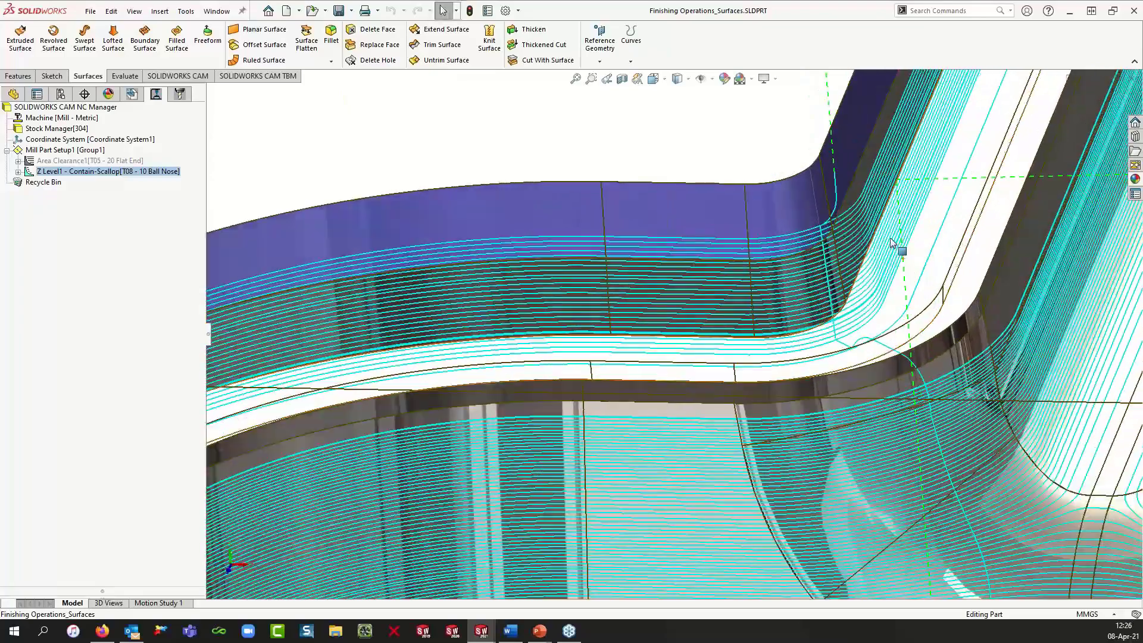
Step: Step through the Z Level1 - Contain-Scallop toolpath, inspect the tool against the ruled surface wall, and close the step-through
{"action": "right_click", "coordinate": [153, 171]}
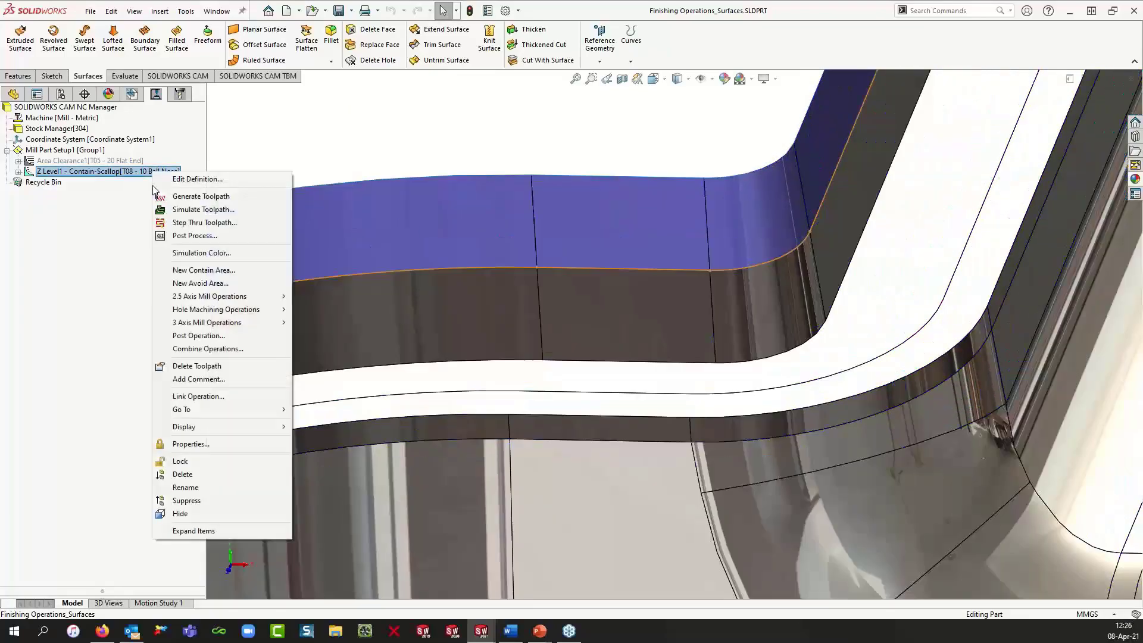
{"action": "left_click", "coordinate": [160, 222]}
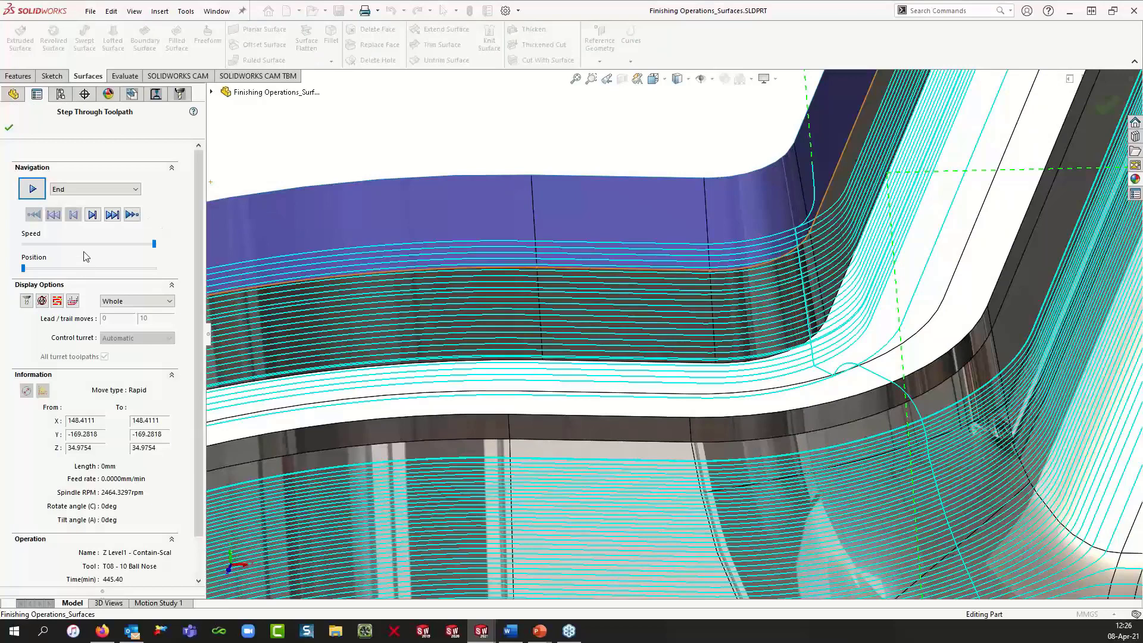
{"action": "left_click", "coordinate": [93, 217]}
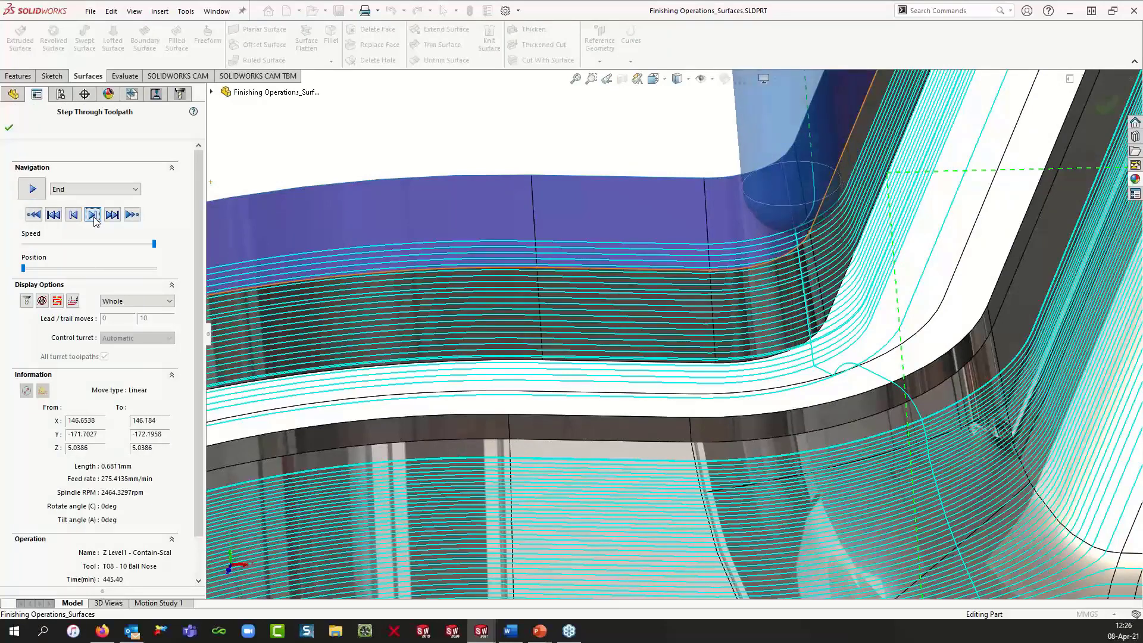
{"action": "scroll", "coordinate": [526, 324], "scroll_direction": "up", "scroll_amount": 6}
{"action": "middle_click_drag", "start_coordinate": [529, 323], "coordinate": [678, 330]}
{"action": "scroll", "coordinate": [678, 330], "scroll_direction": "down", "scroll_amount": 6}
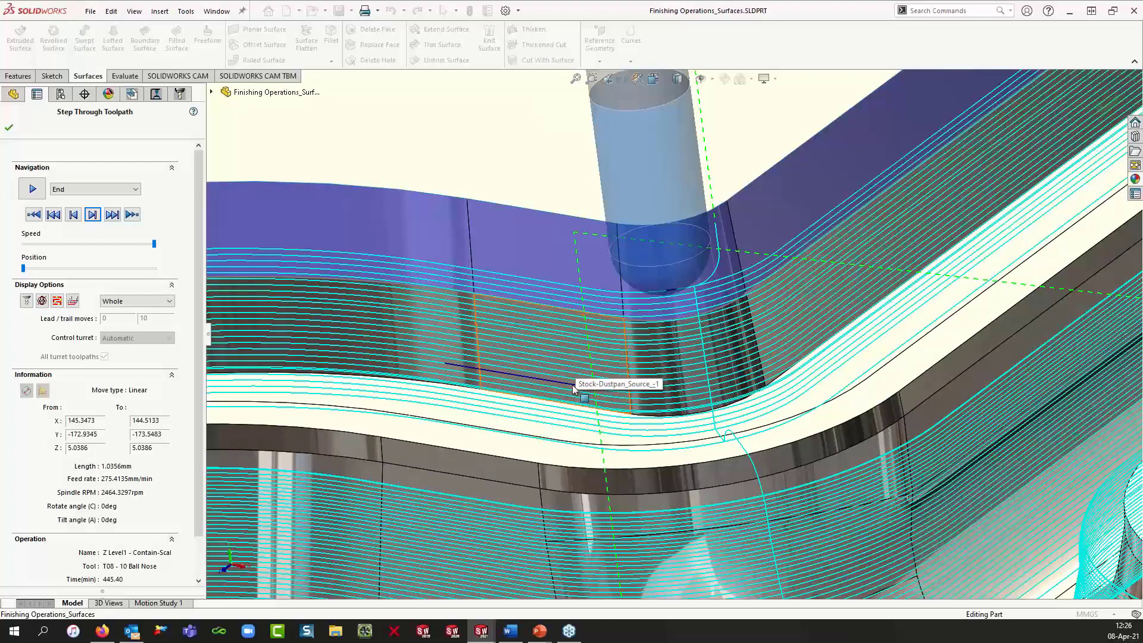
{"action": "scroll", "coordinate": [570, 381], "scroll_direction": "up", "scroll_amount": 2}
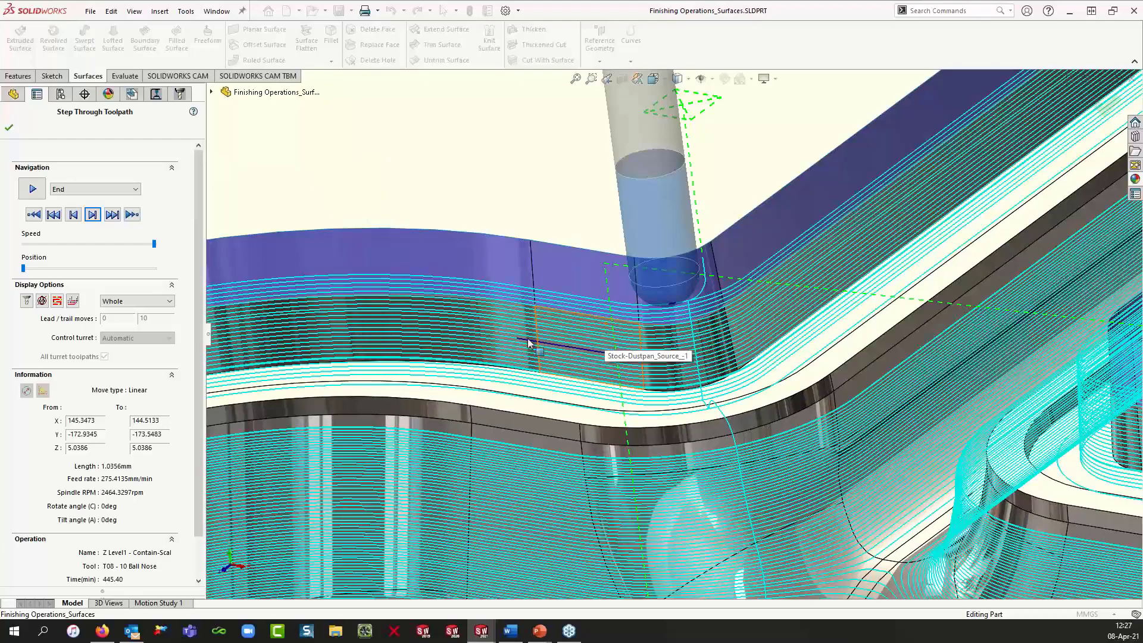
{"action": "scroll", "coordinate": [499, 335], "scroll_direction": "up", "scroll_amount": 5}
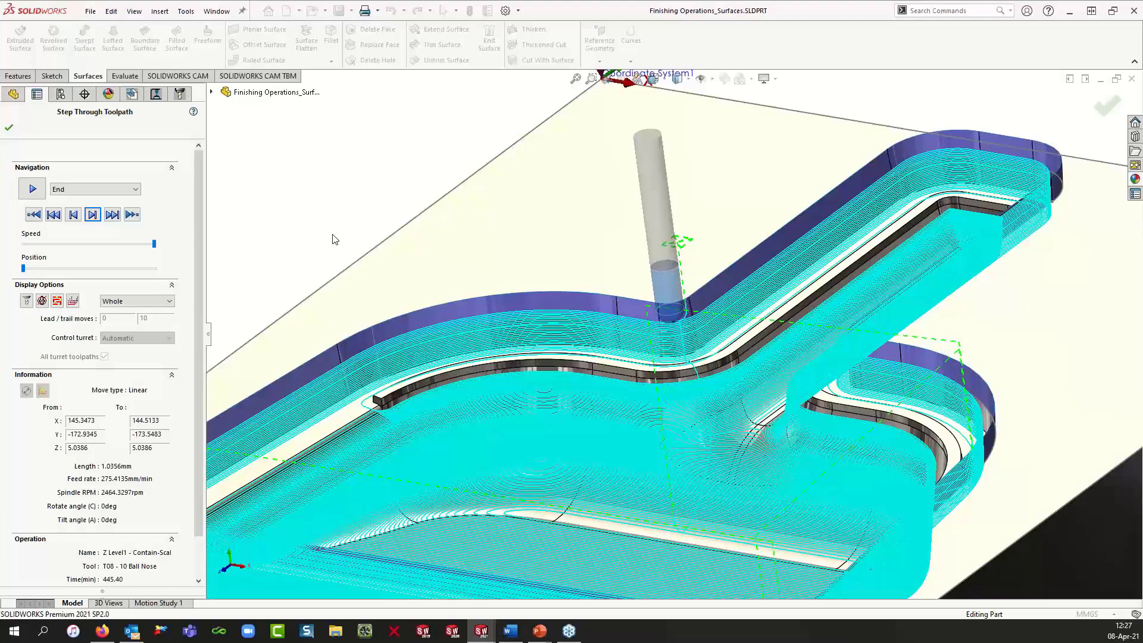
{"action": "left_click", "coordinate": [9, 127]}
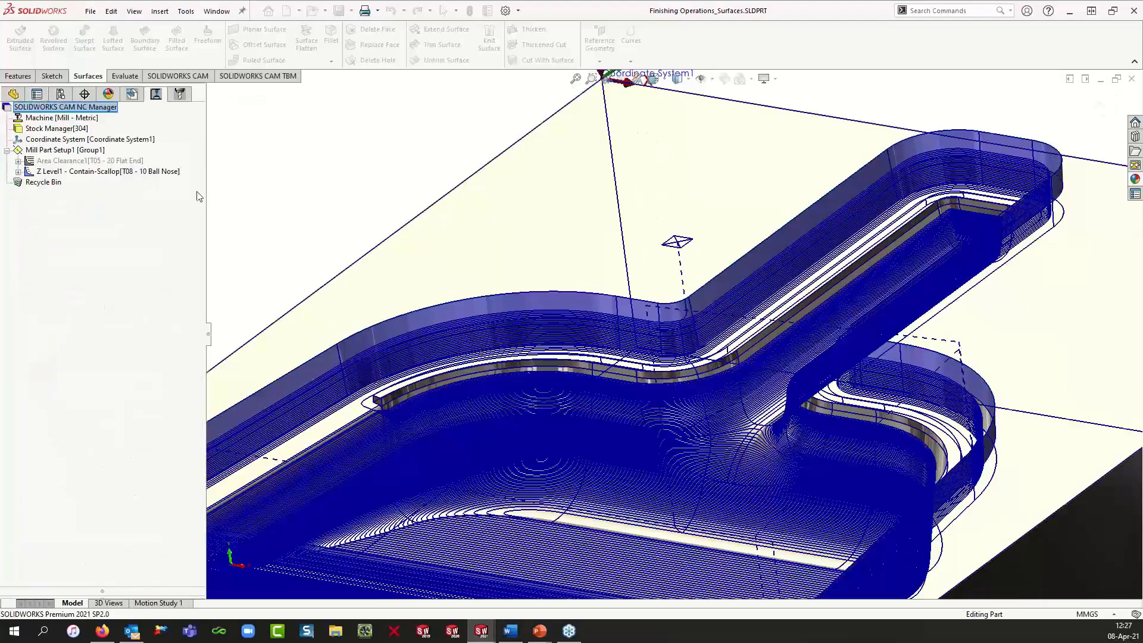